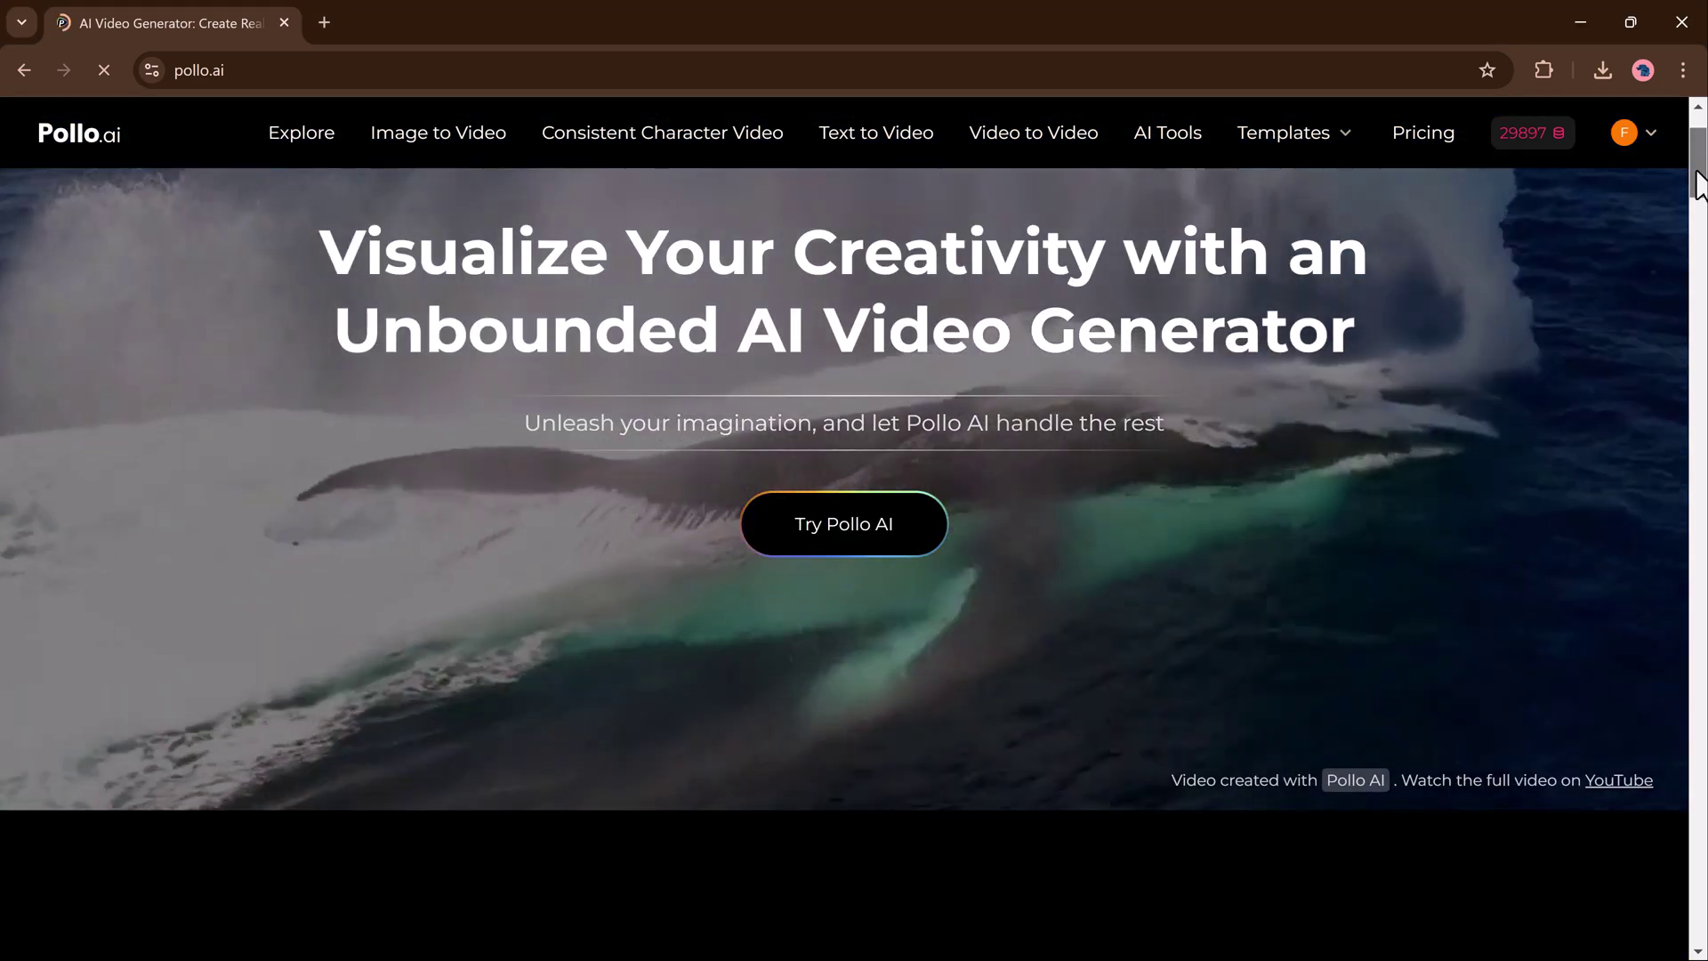
# Step through the homepage text-to-video examples, including the kitten, dragon and desert bomb clips
pyautogui.moveTo(1699, 169); pyautogui.dragTo(1702, 249)
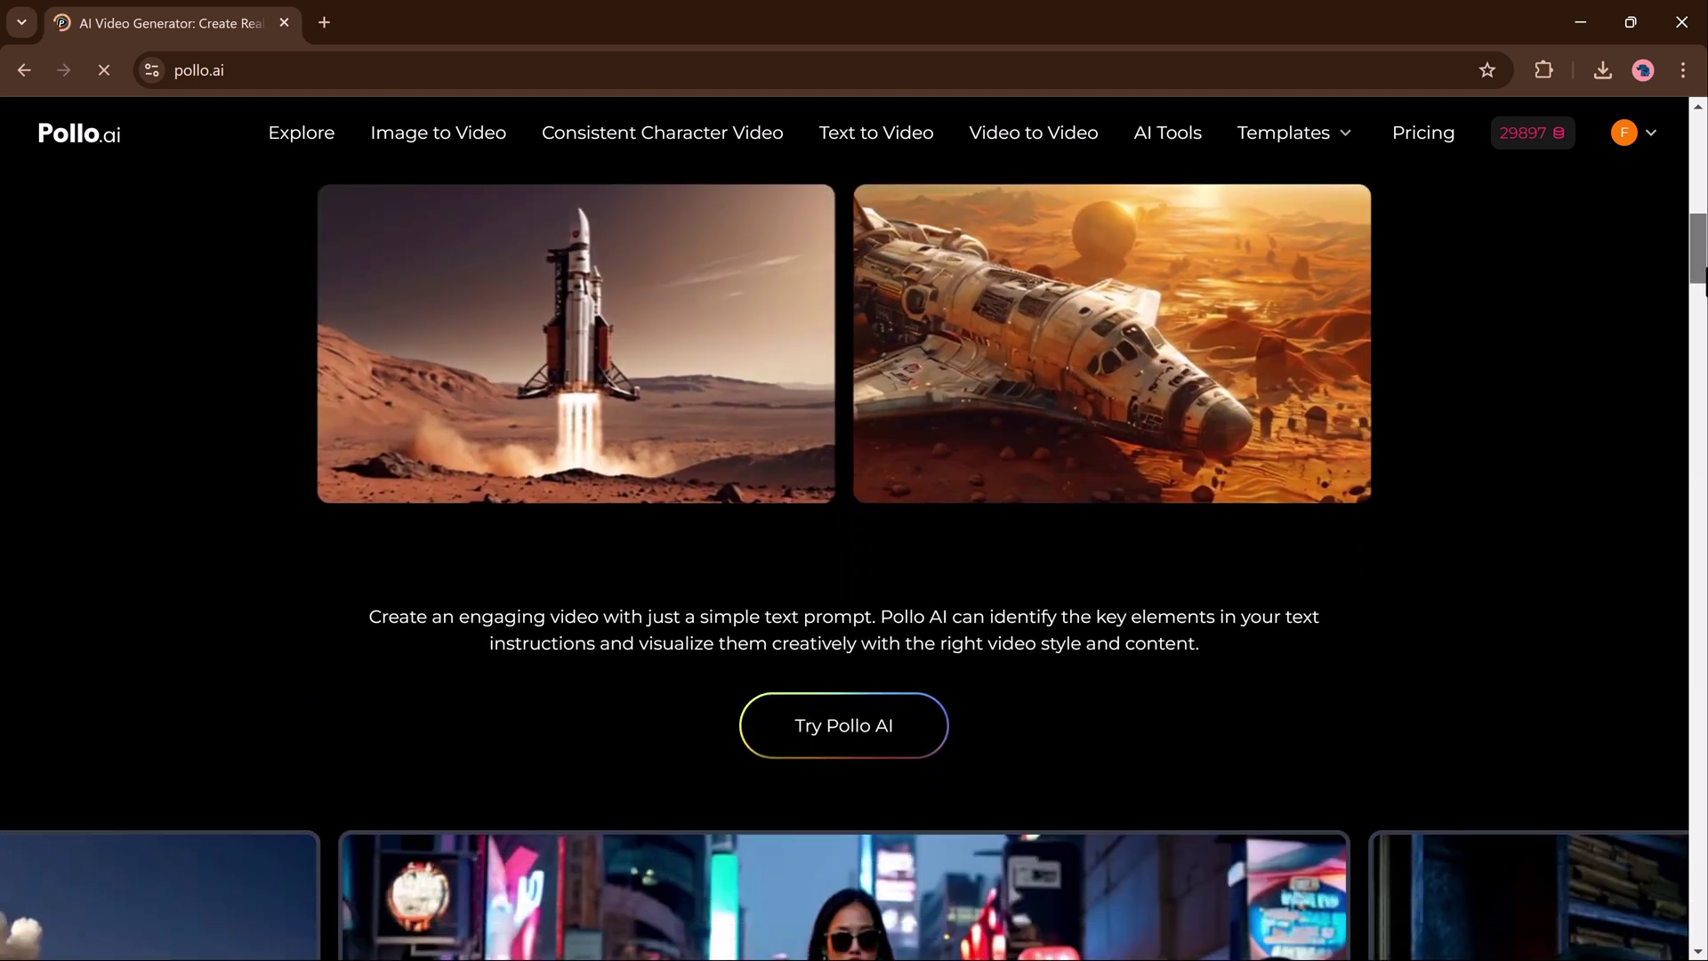
pyautogui.moveTo(1703, 267); pyautogui.dragTo(1702, 318)
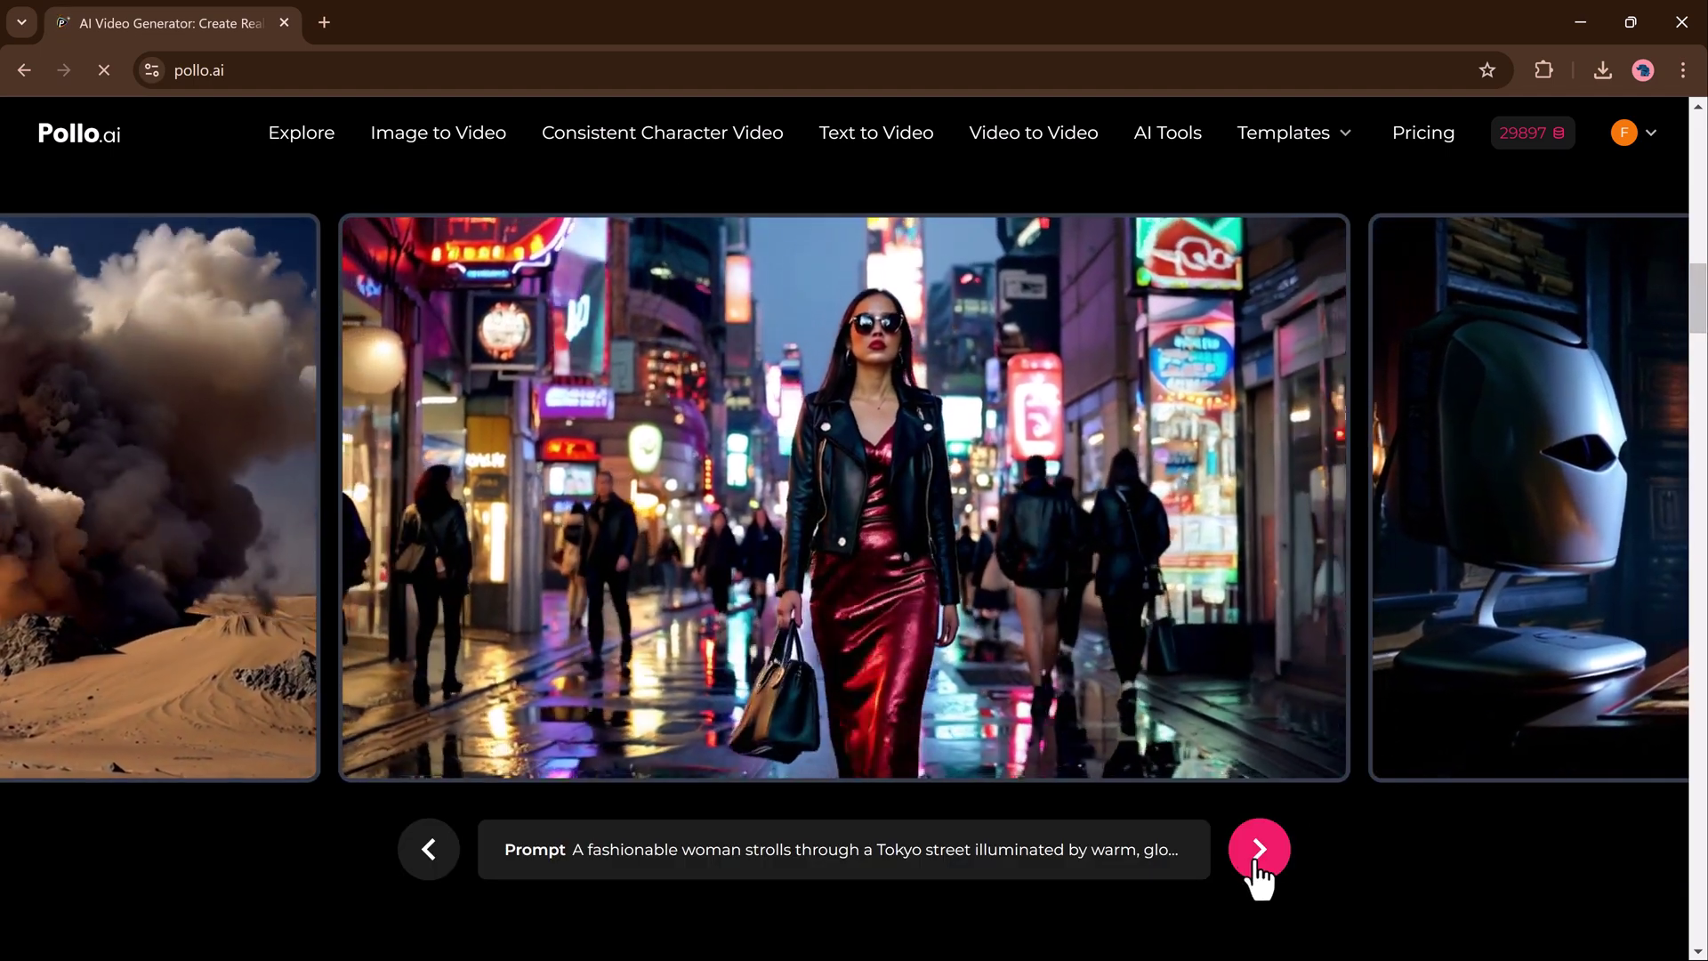
pyautogui.click(1252, 867)
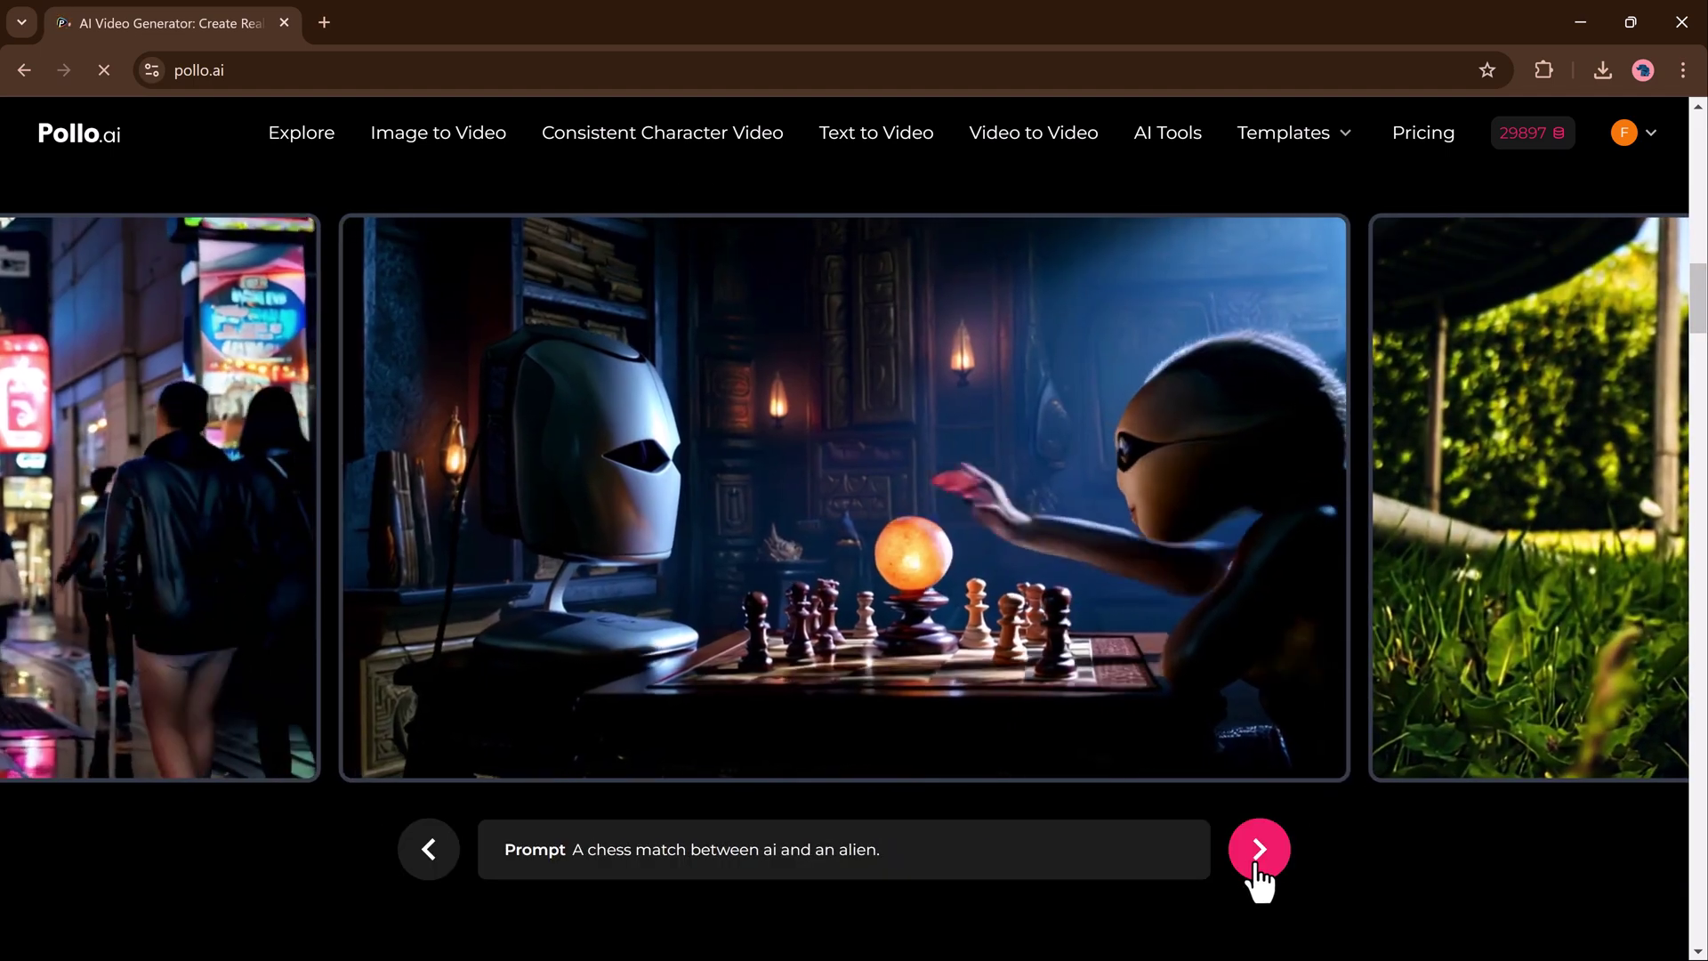
pyautogui.click(1258, 867)
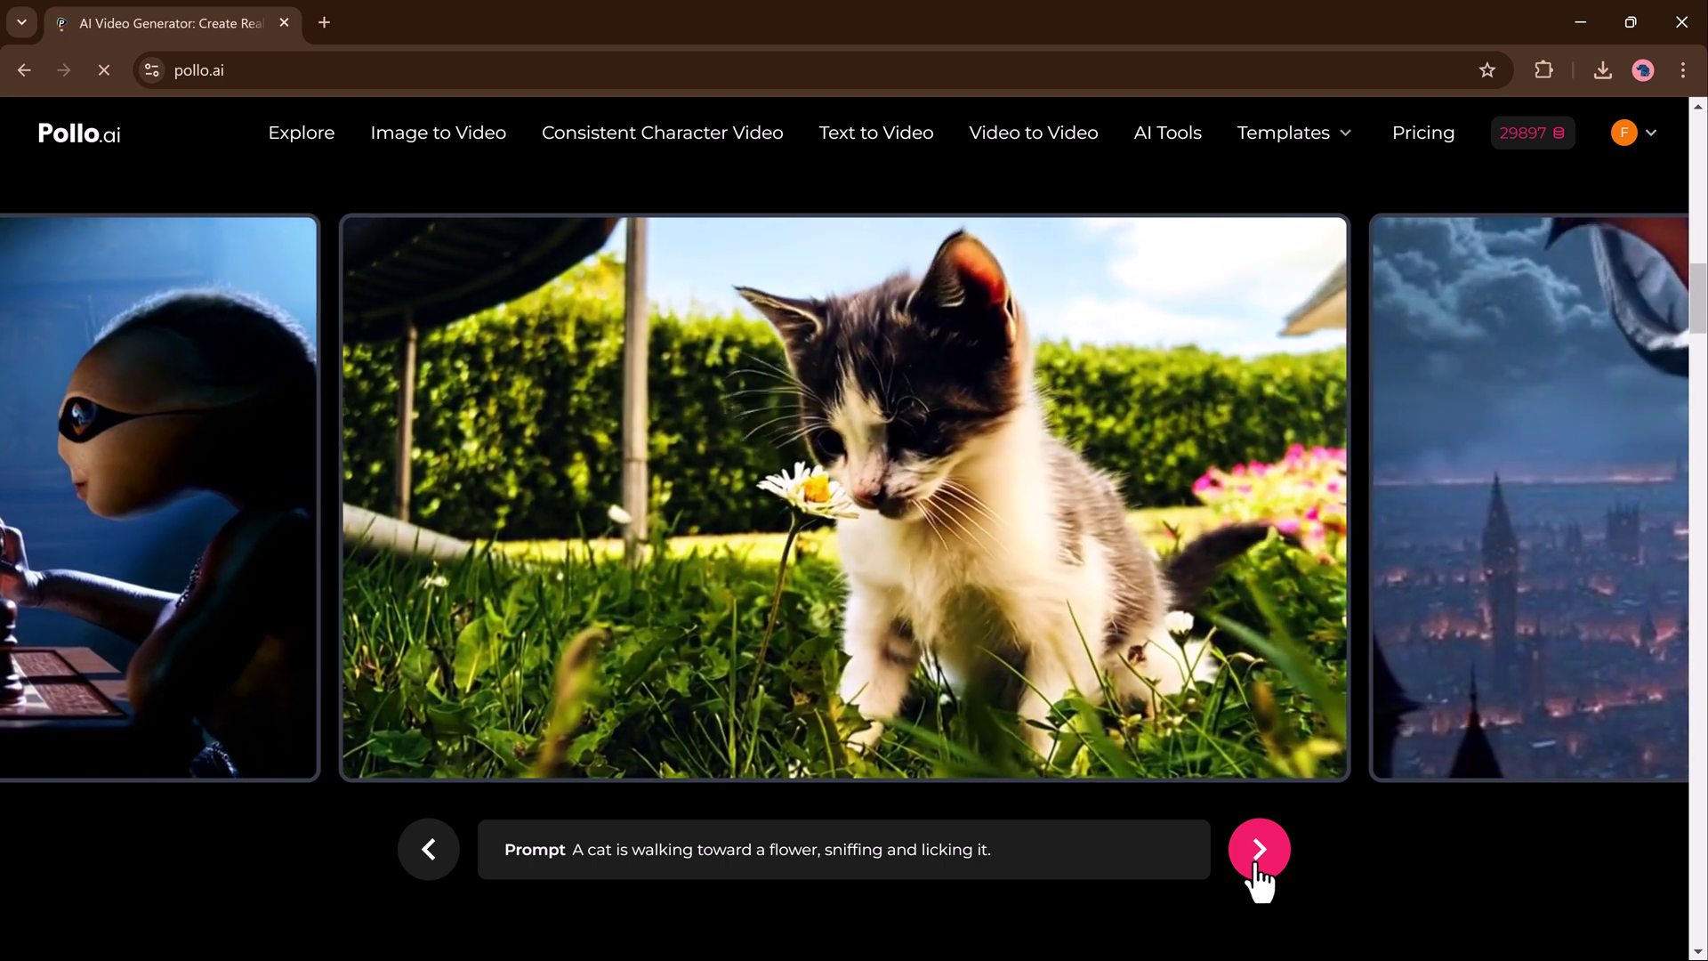
pyautogui.click(1257, 868)
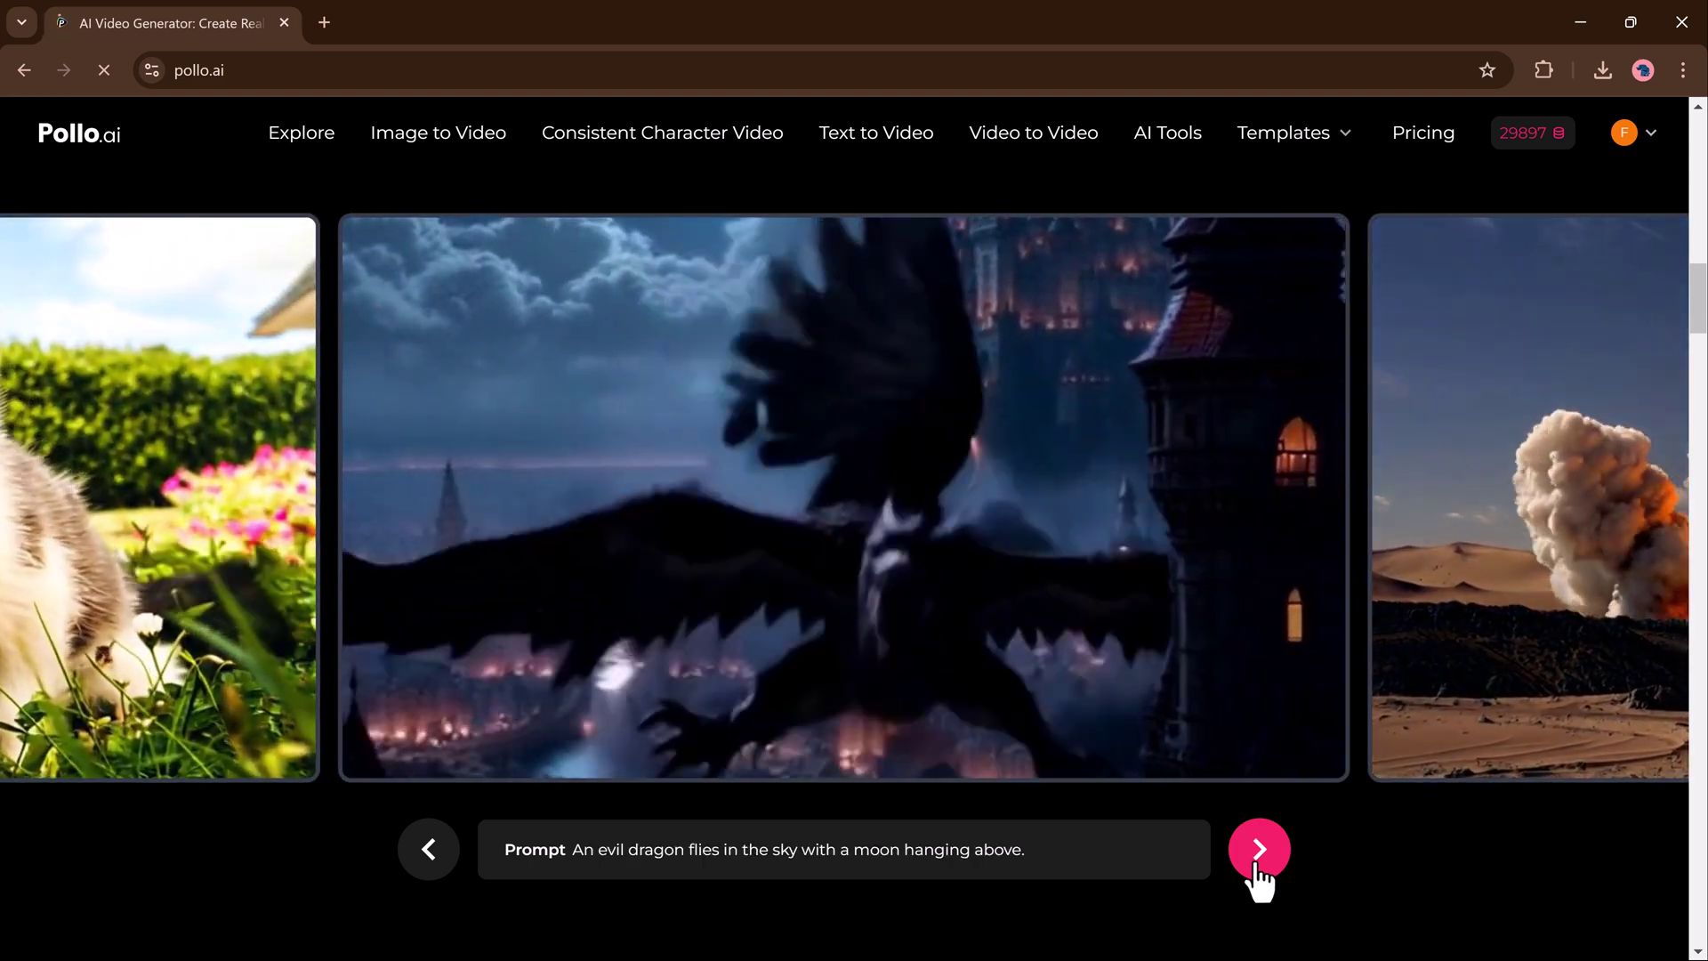
pyautogui.click(1257, 867)
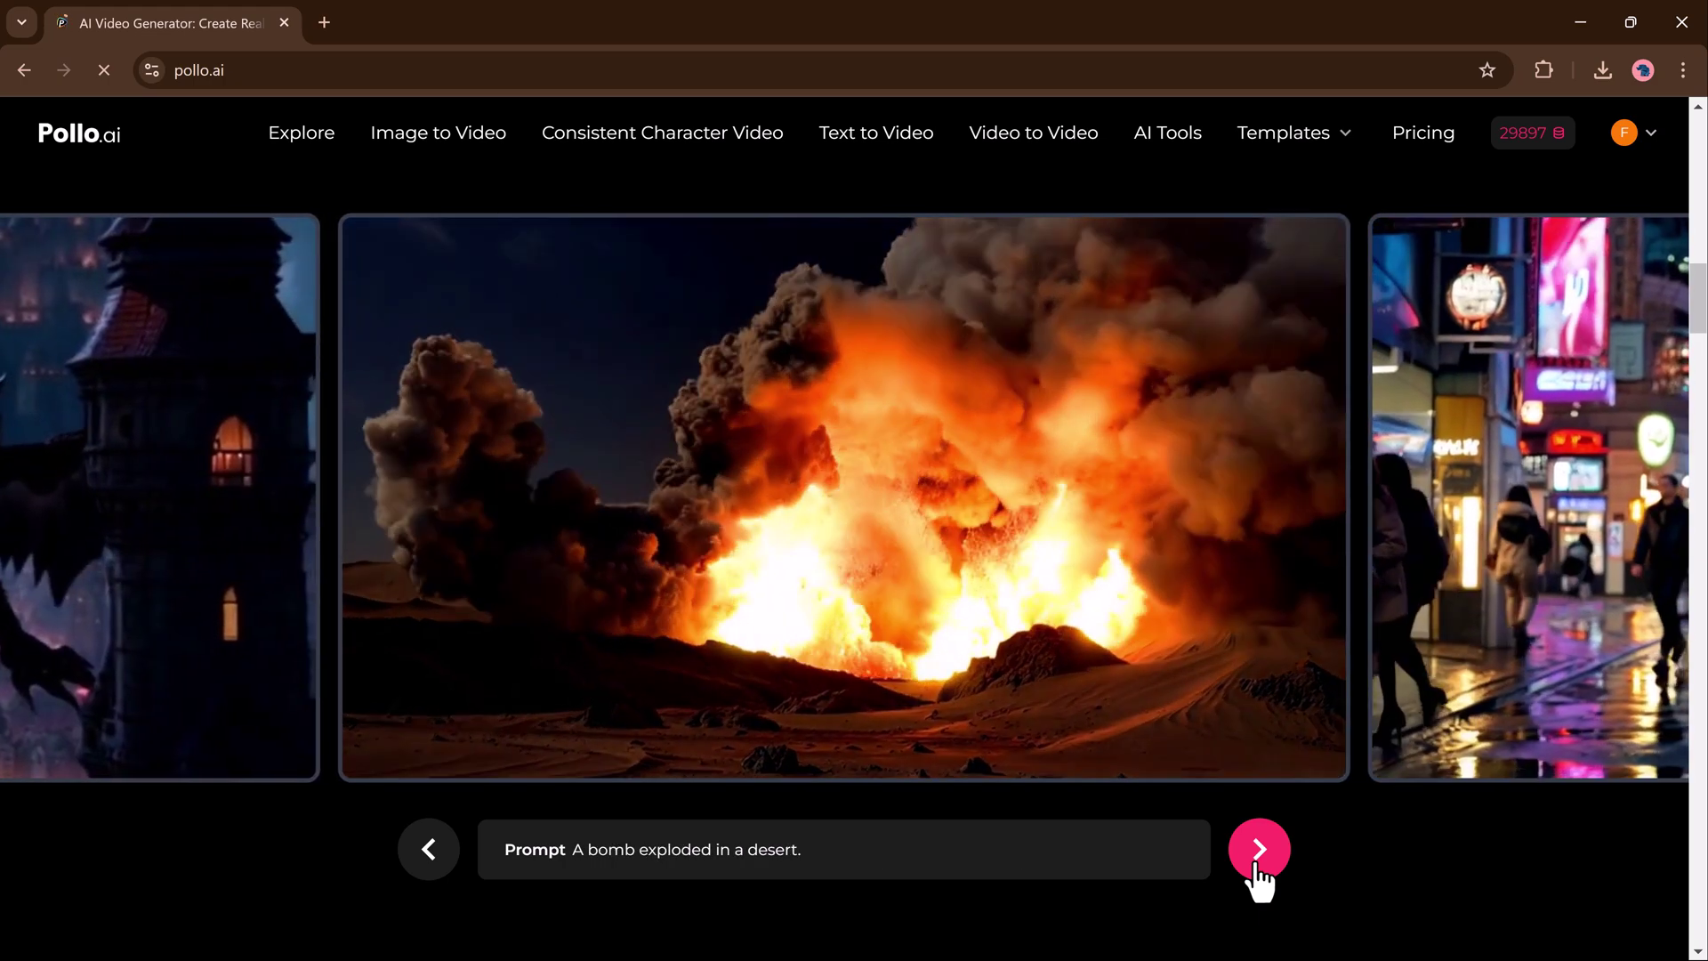
# Scroll down to the image-to-video comparison and advance to its next example
pyautogui.scroll(-7, 1258, 867)
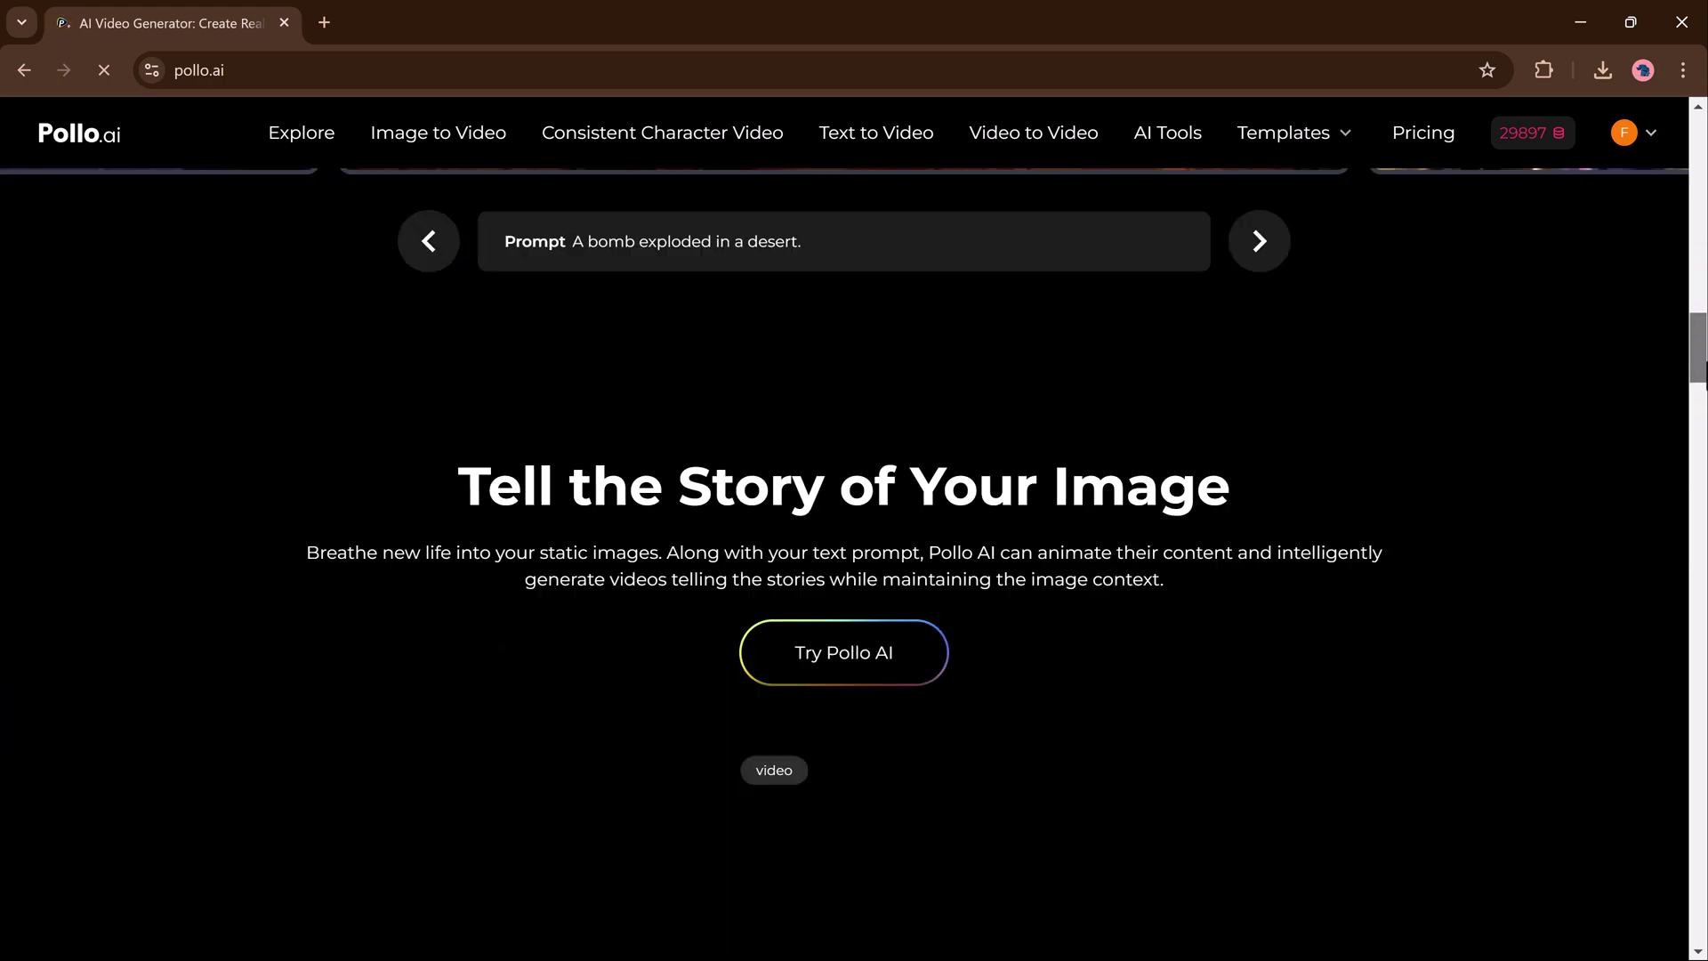
pyautogui.scroll(-7, 854, 533)
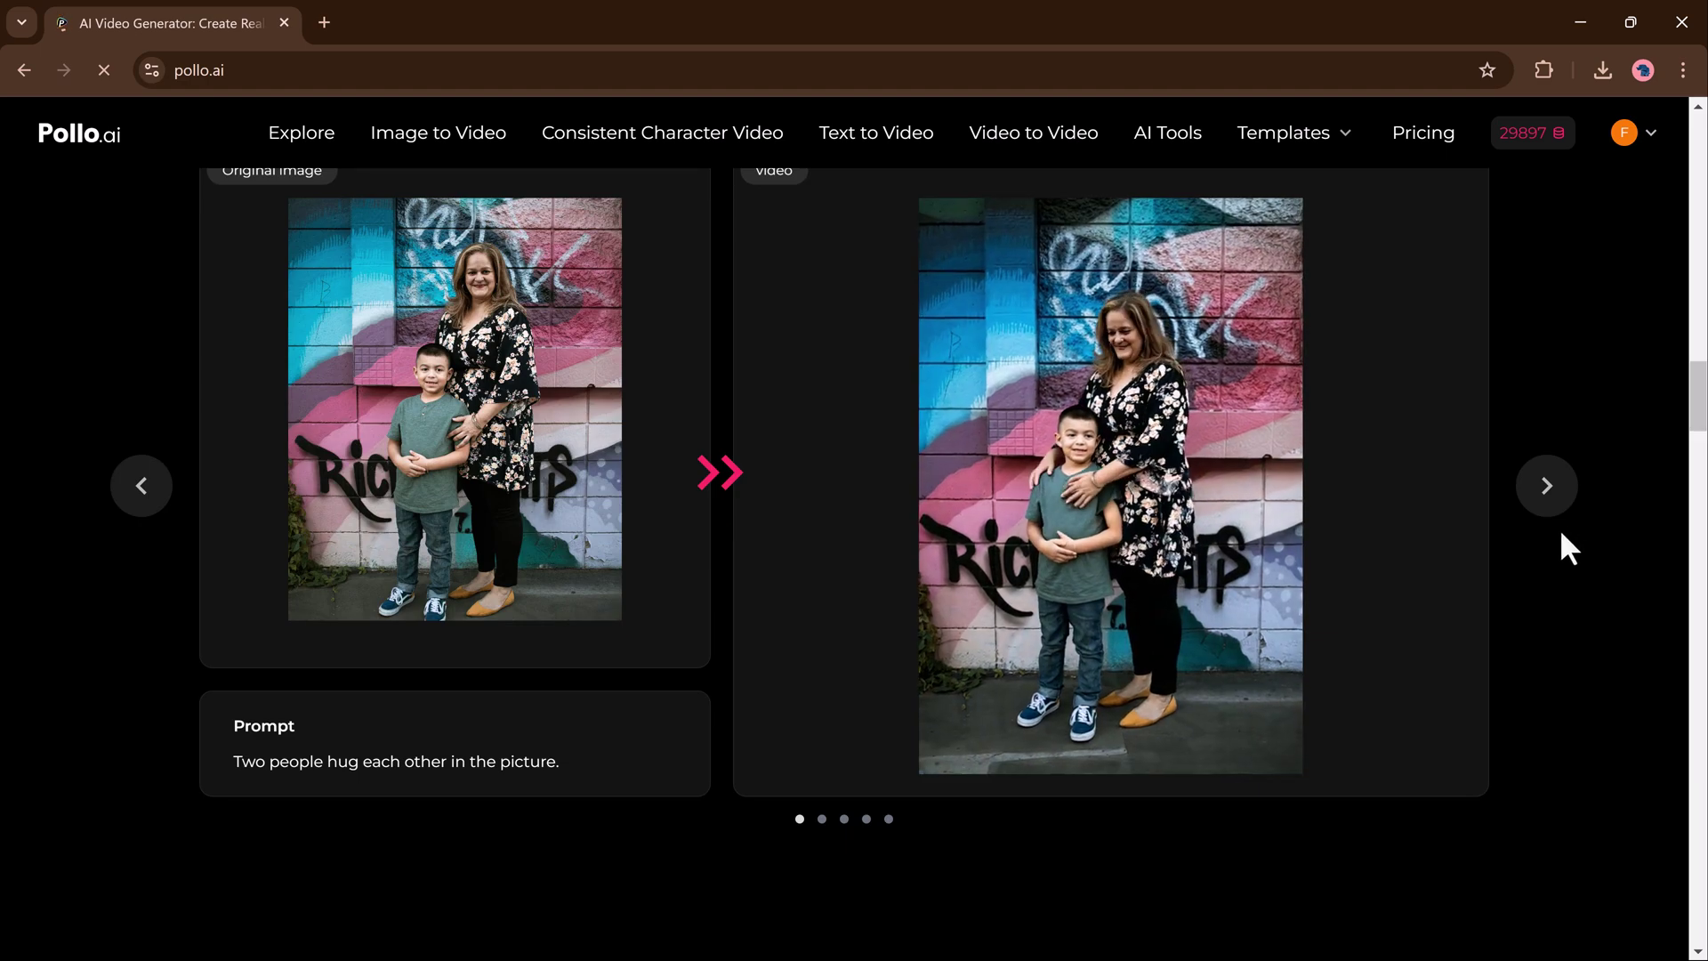
pyautogui.click(1554, 504)
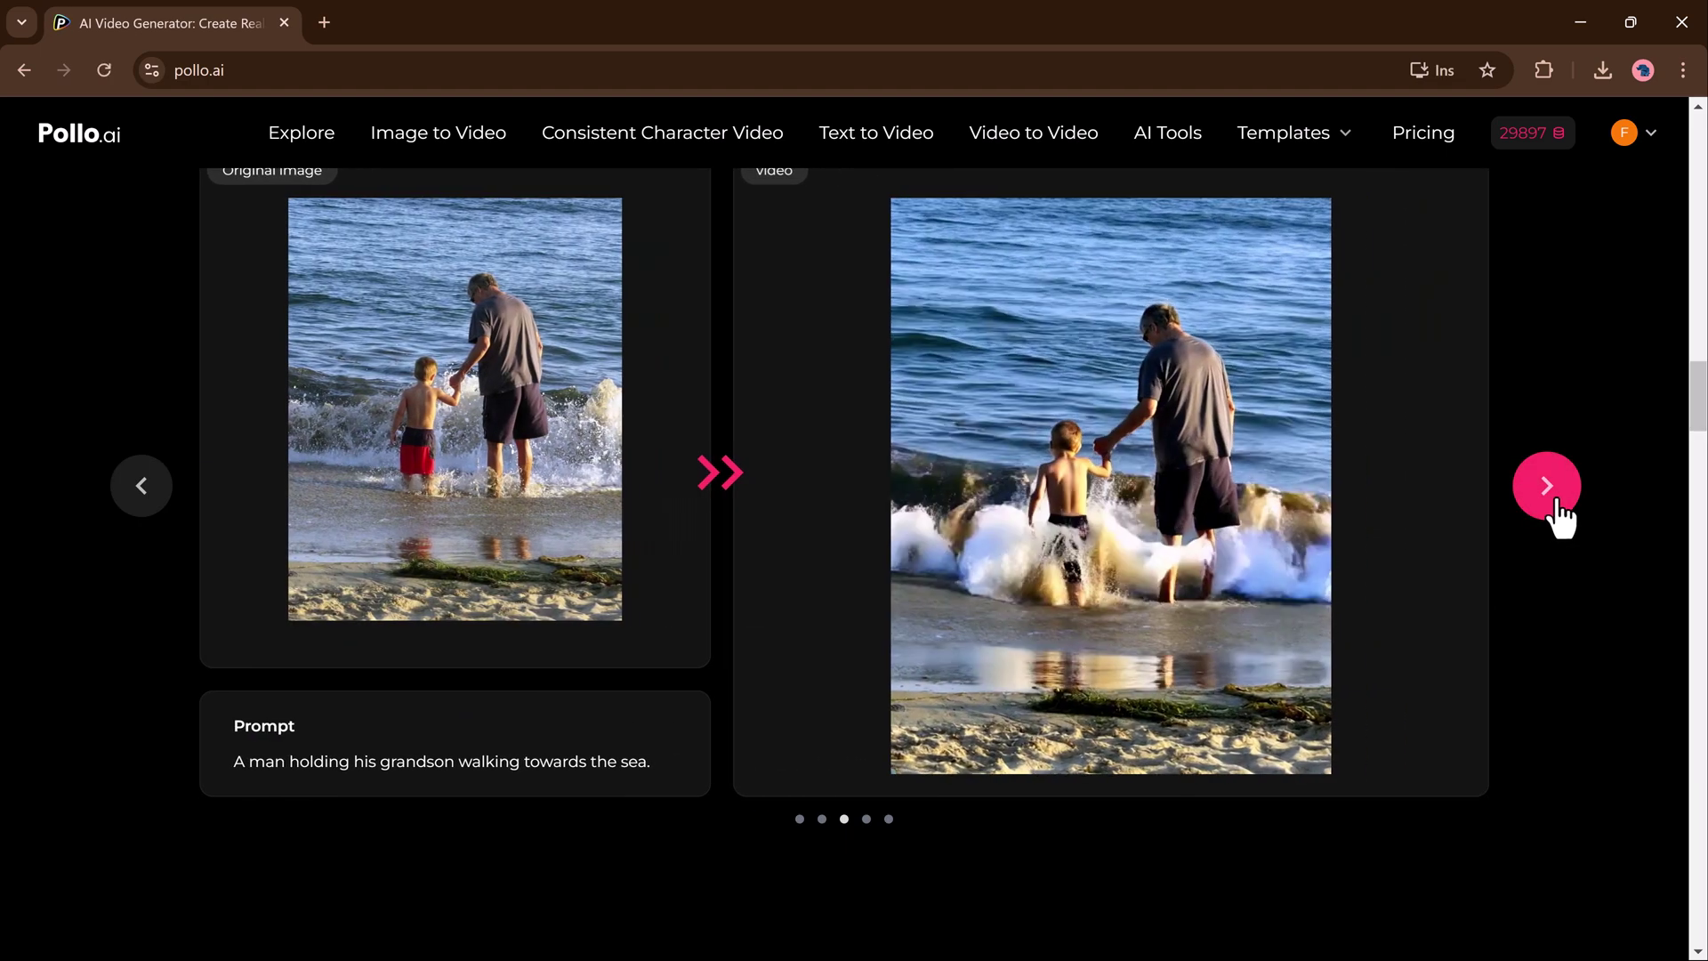
pyautogui.moveTo(1697, 413); pyautogui.dragTo(1702, 865)
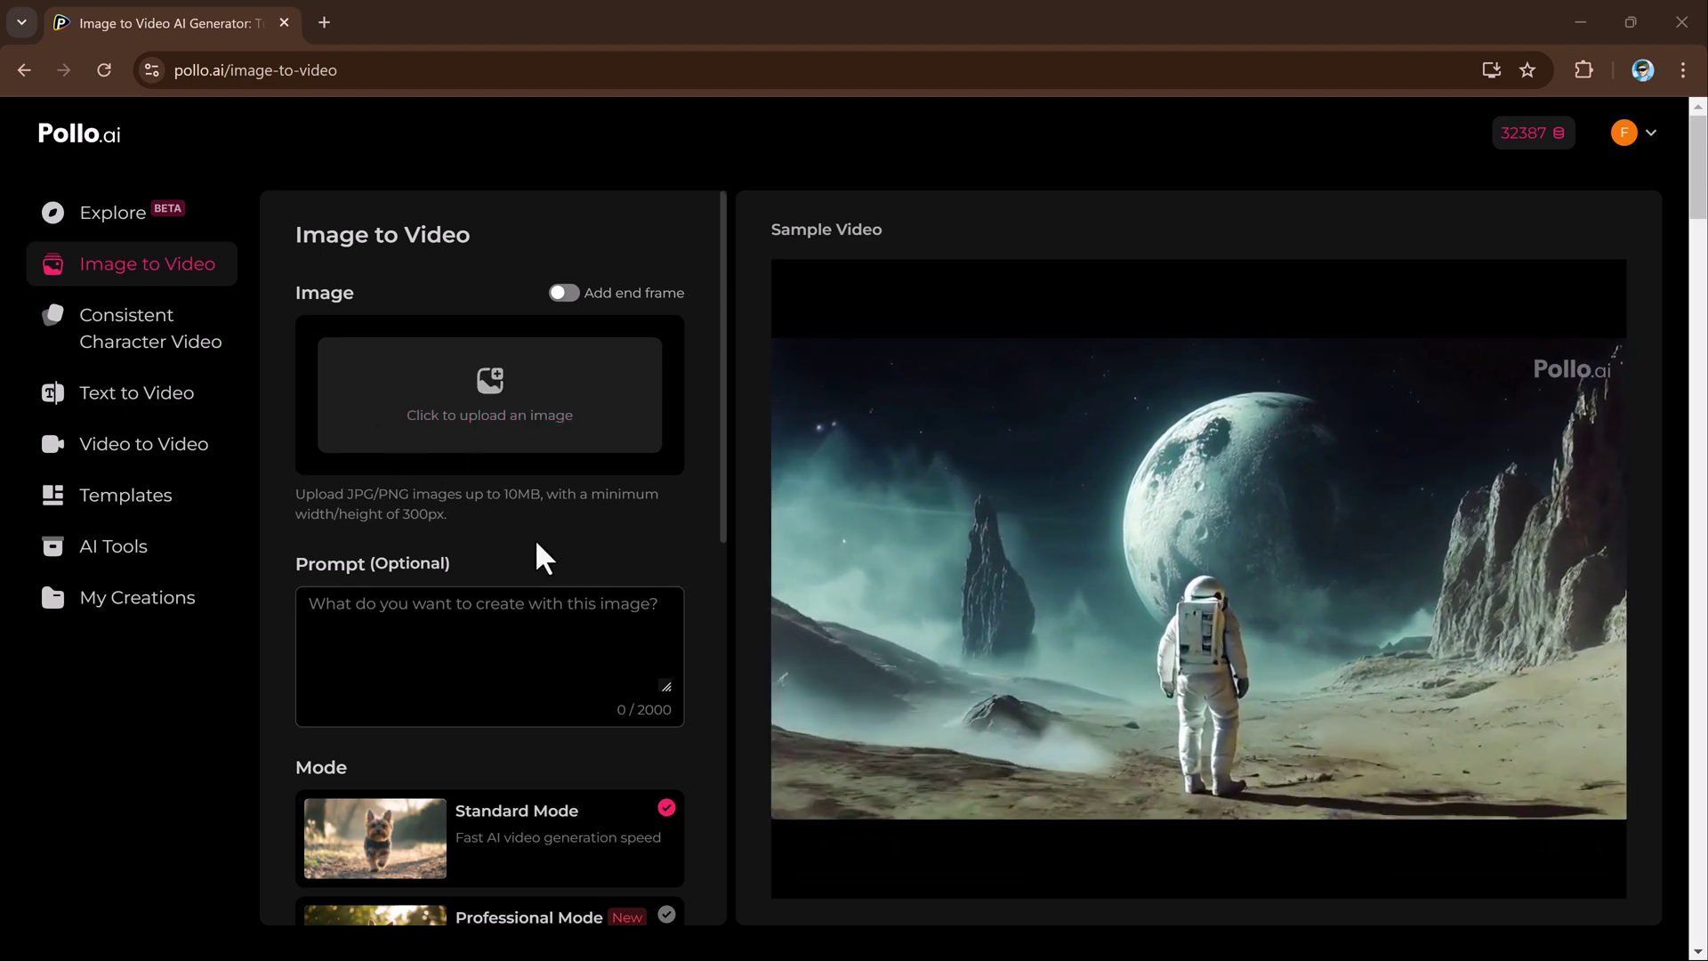
# Upload the photo of the couple holding hands without edits
pyautogui.click(498, 396)
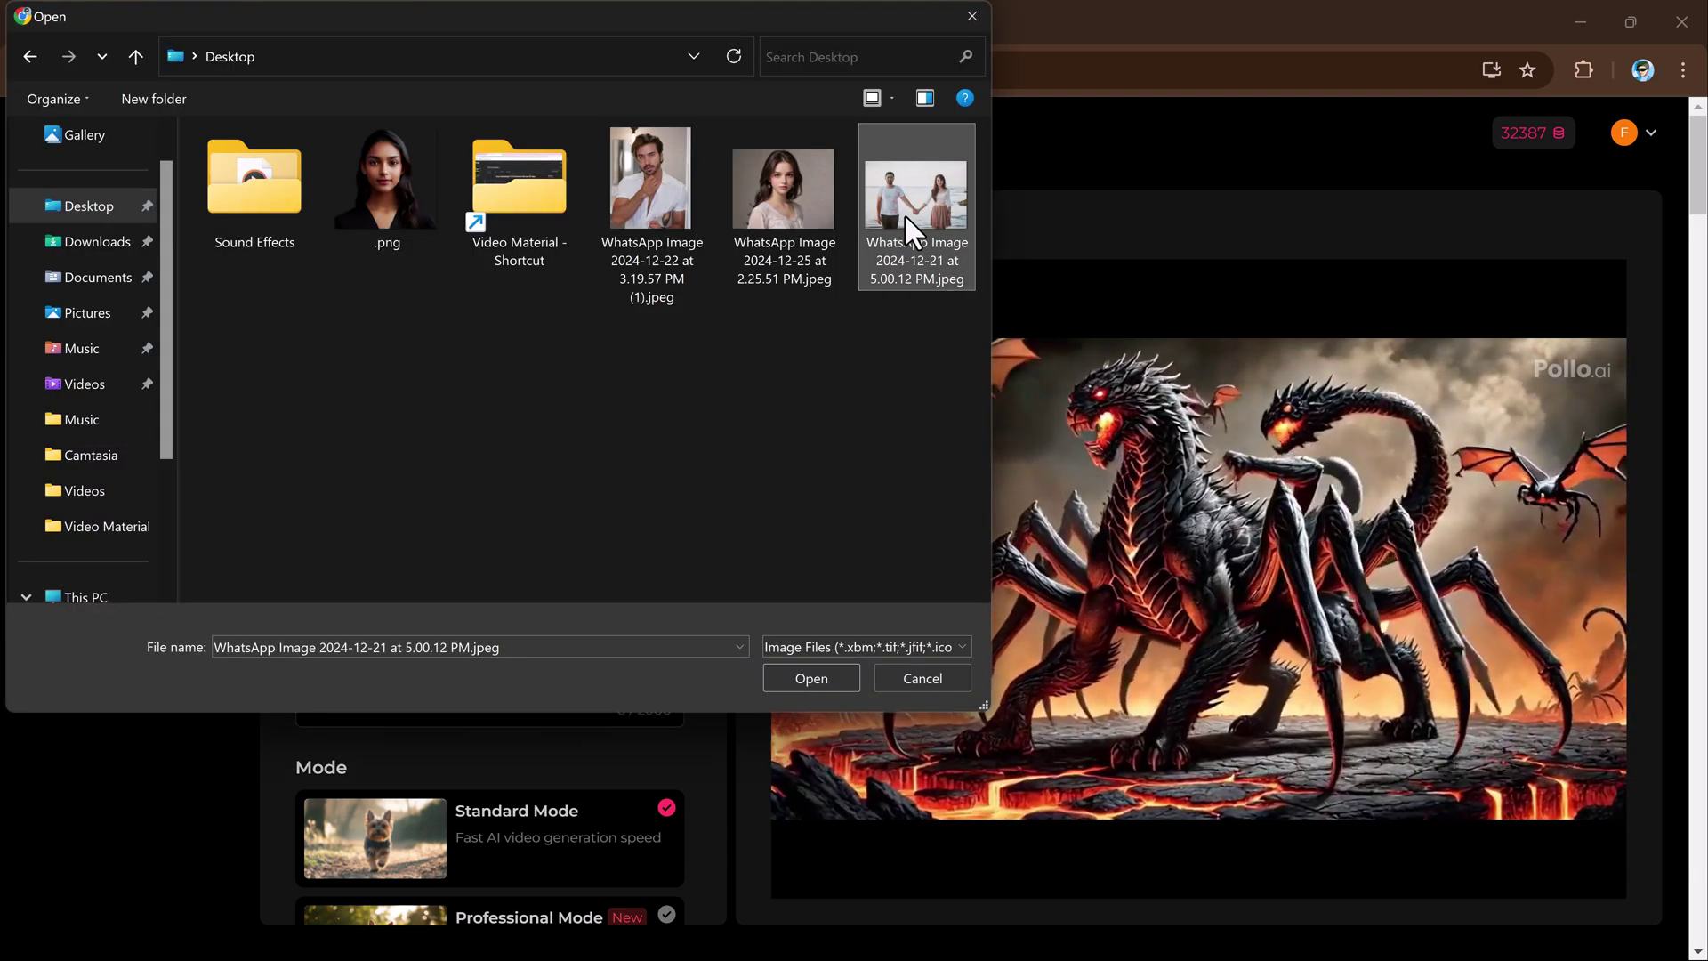
pyautogui.doubleClick(903, 214)
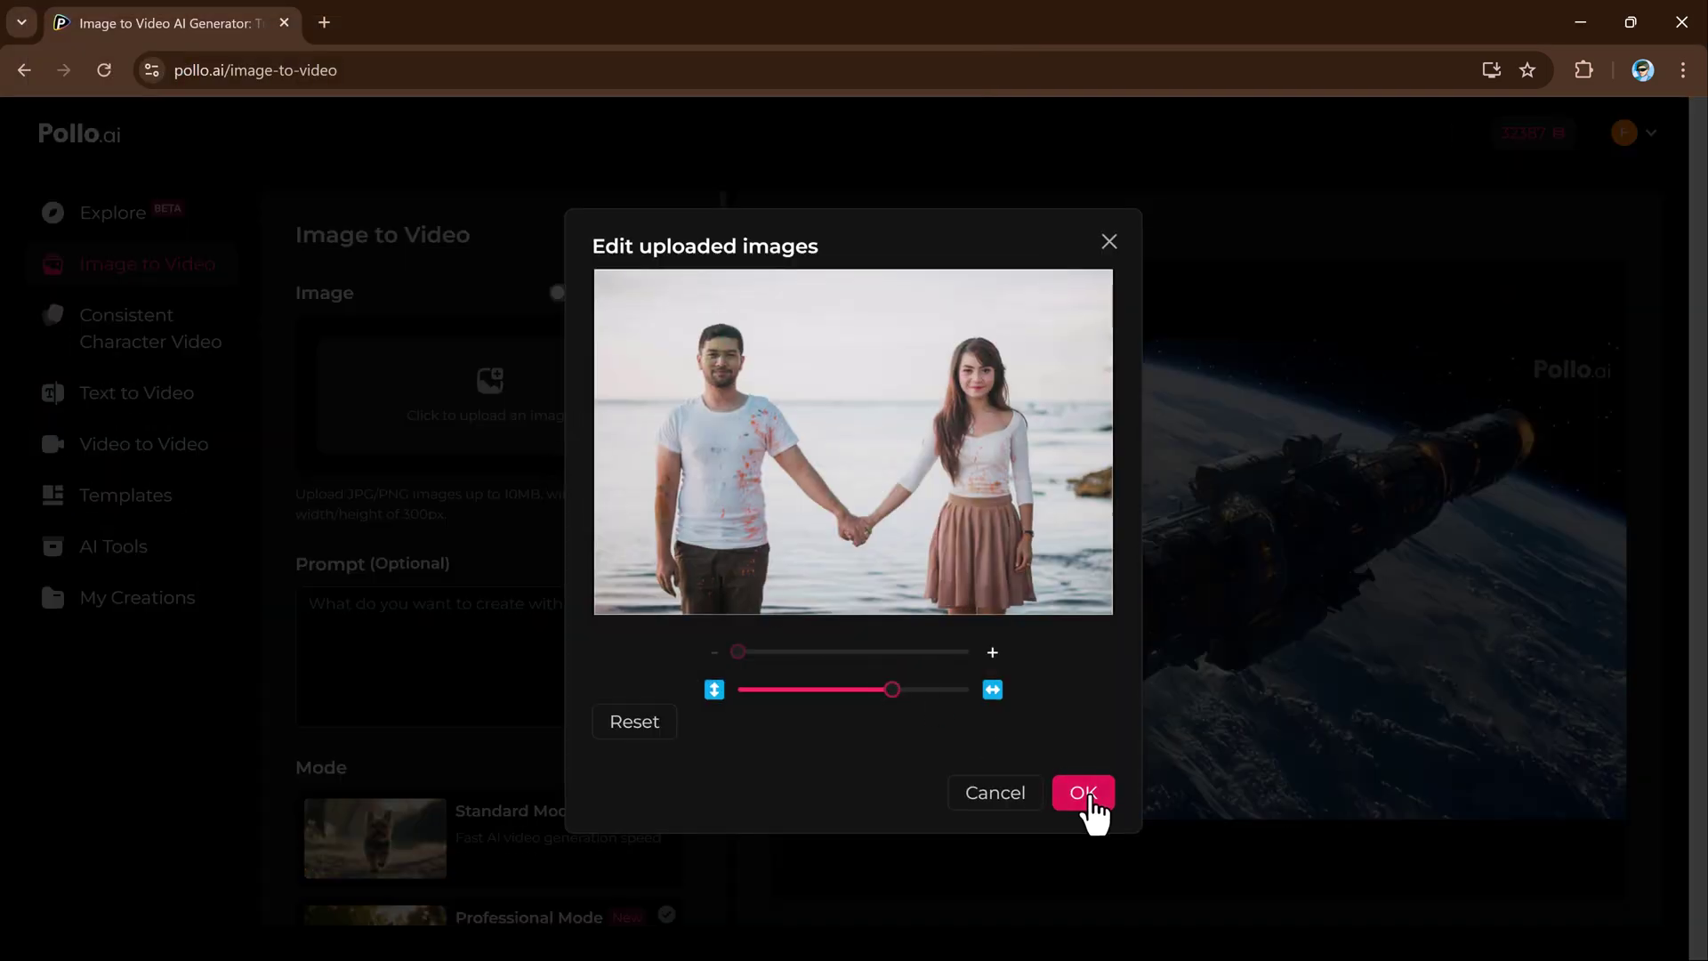
pyautogui.click(1085, 791)
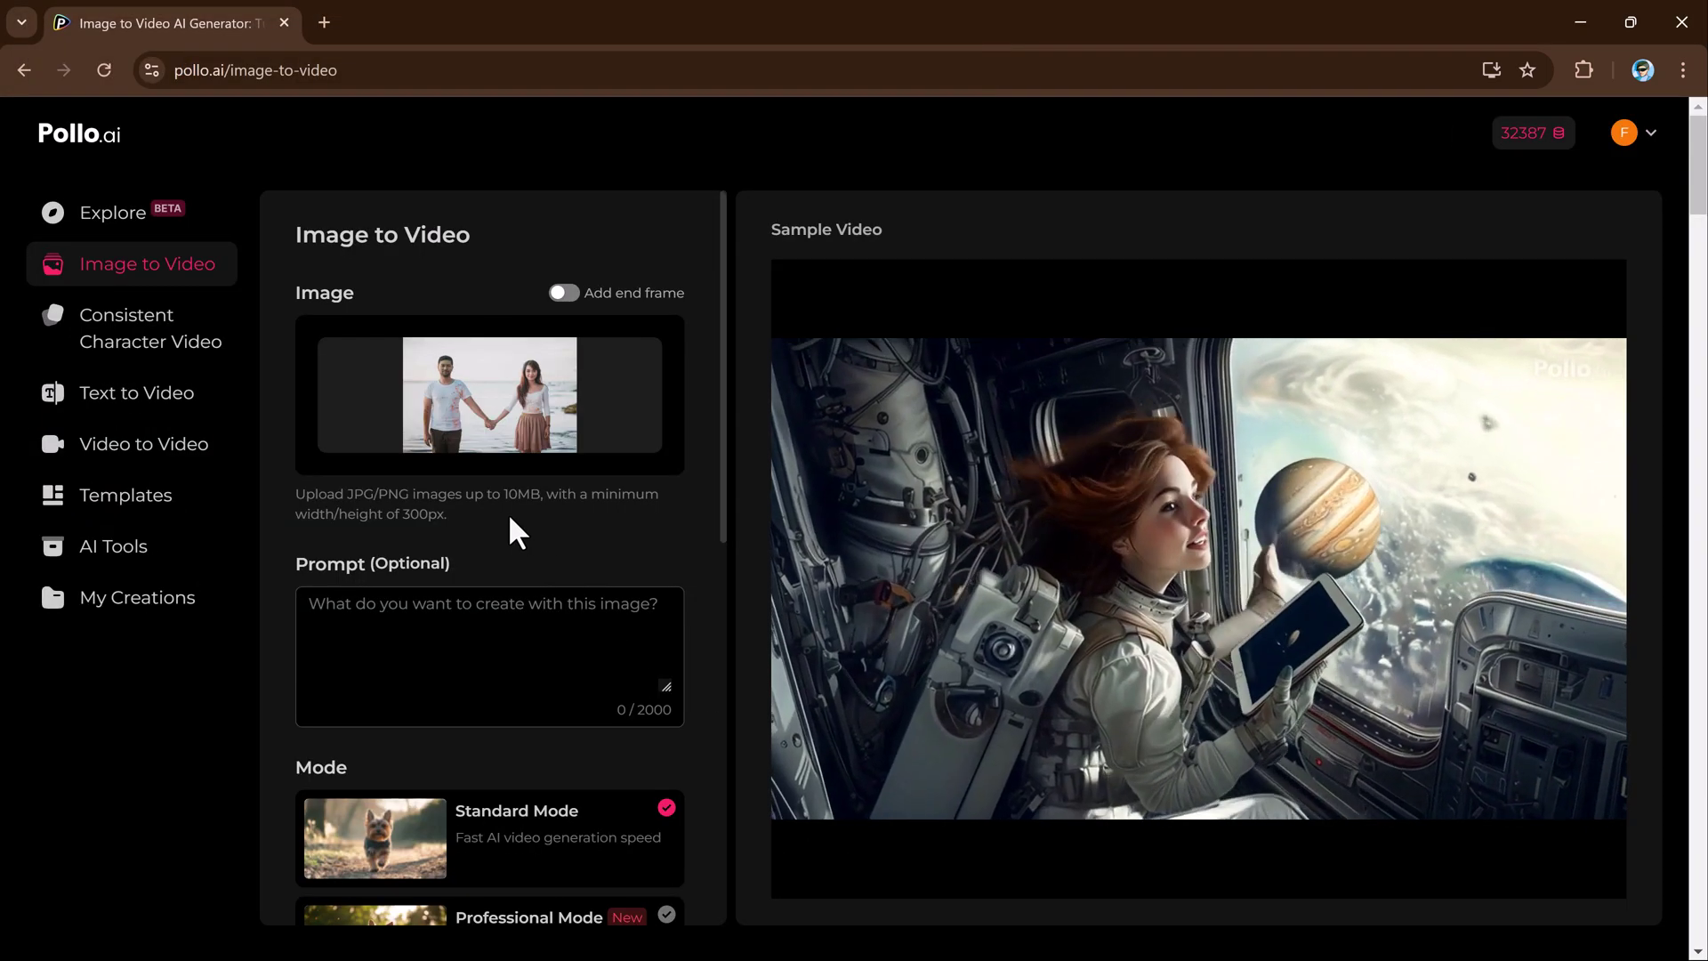
# Paste the prepared story prompt into the Prompt box
pyautogui.rightClick(426, 620)
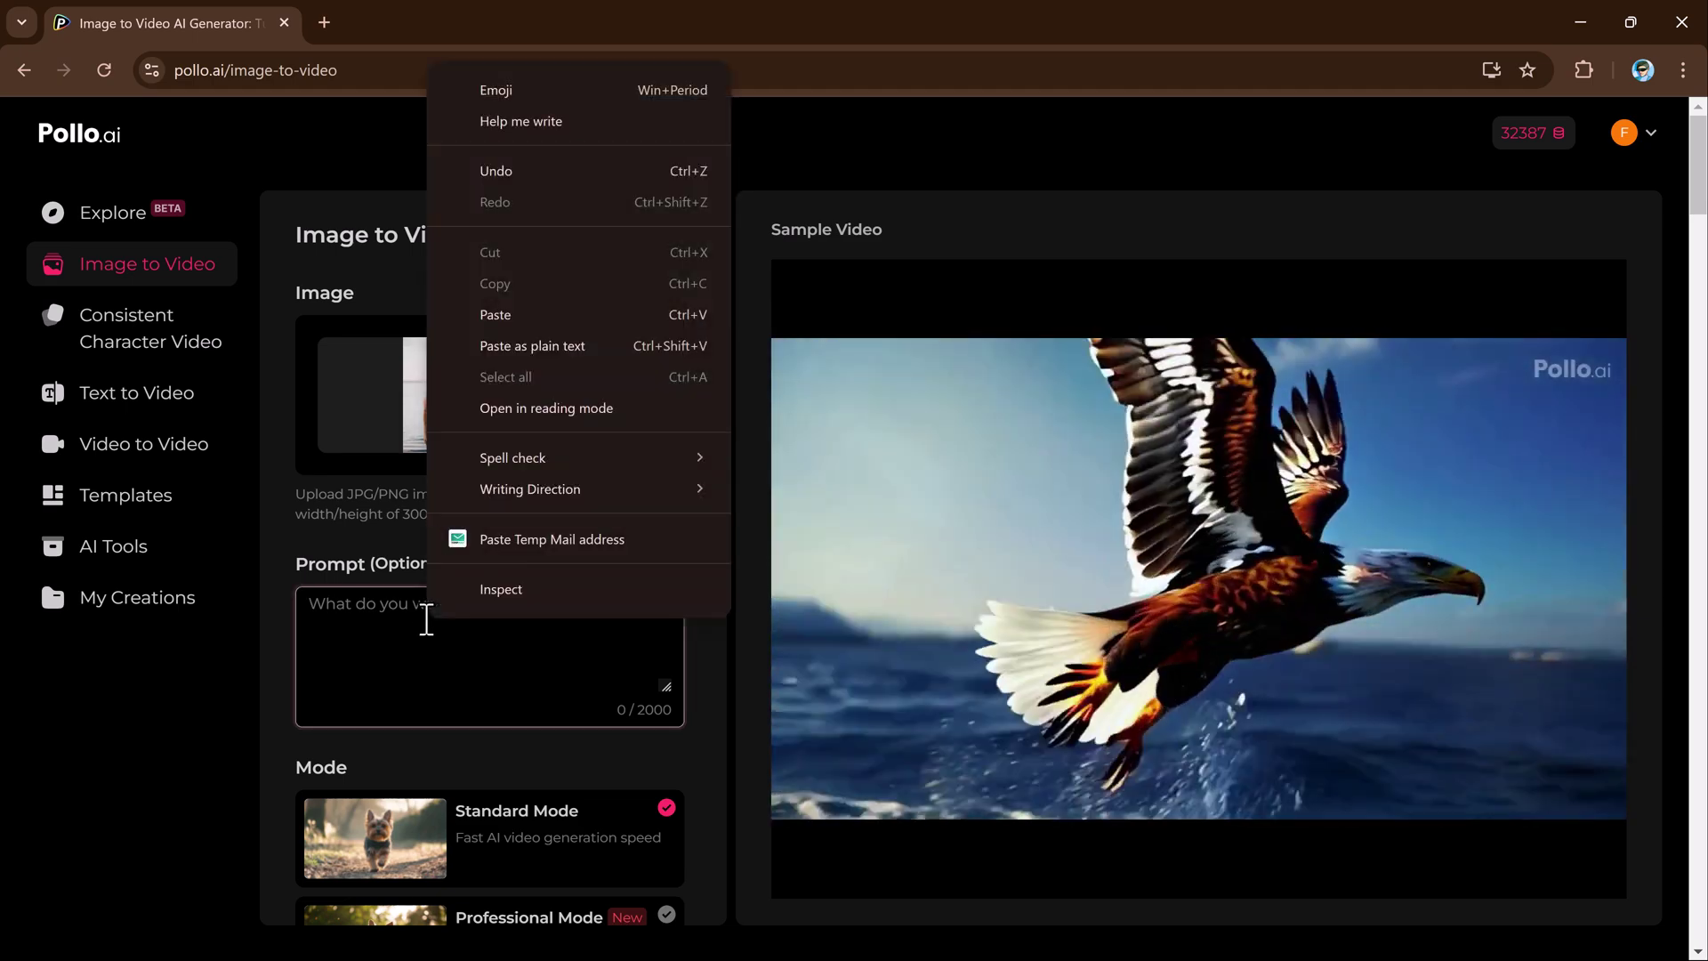
pyautogui.click(505, 314)
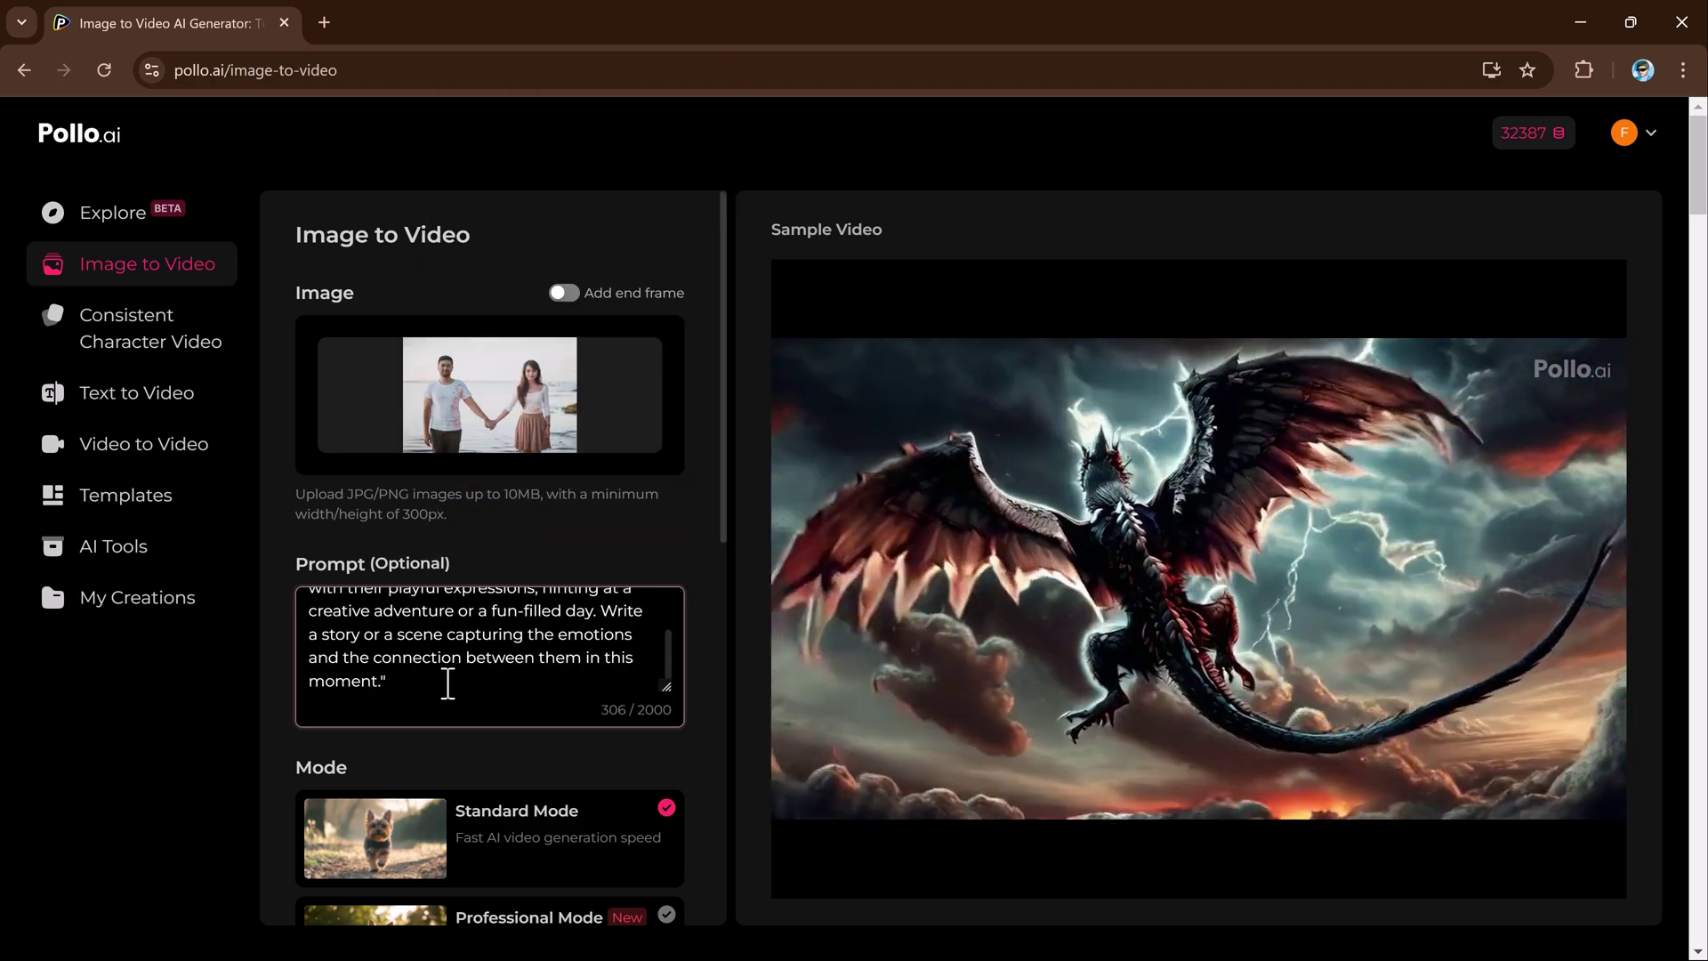
pyautogui.scroll(3, 450, 680)
pyautogui.scroll(-3, 450, 676)
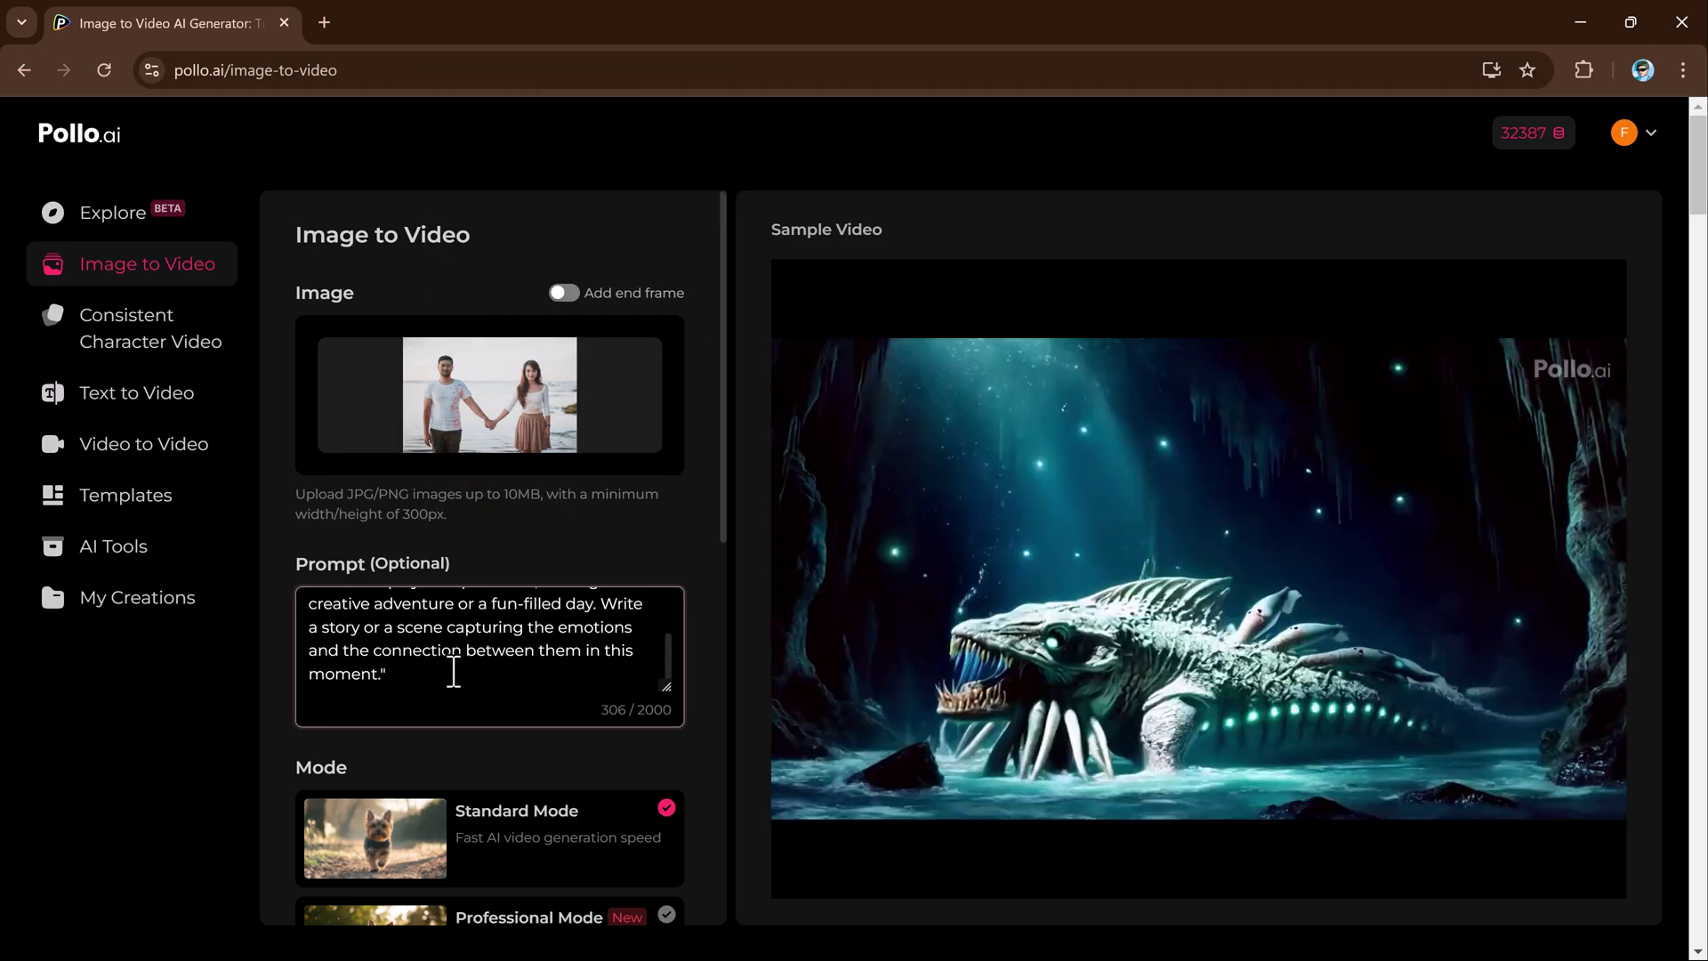
pyautogui.scroll(-3, 572, 610)
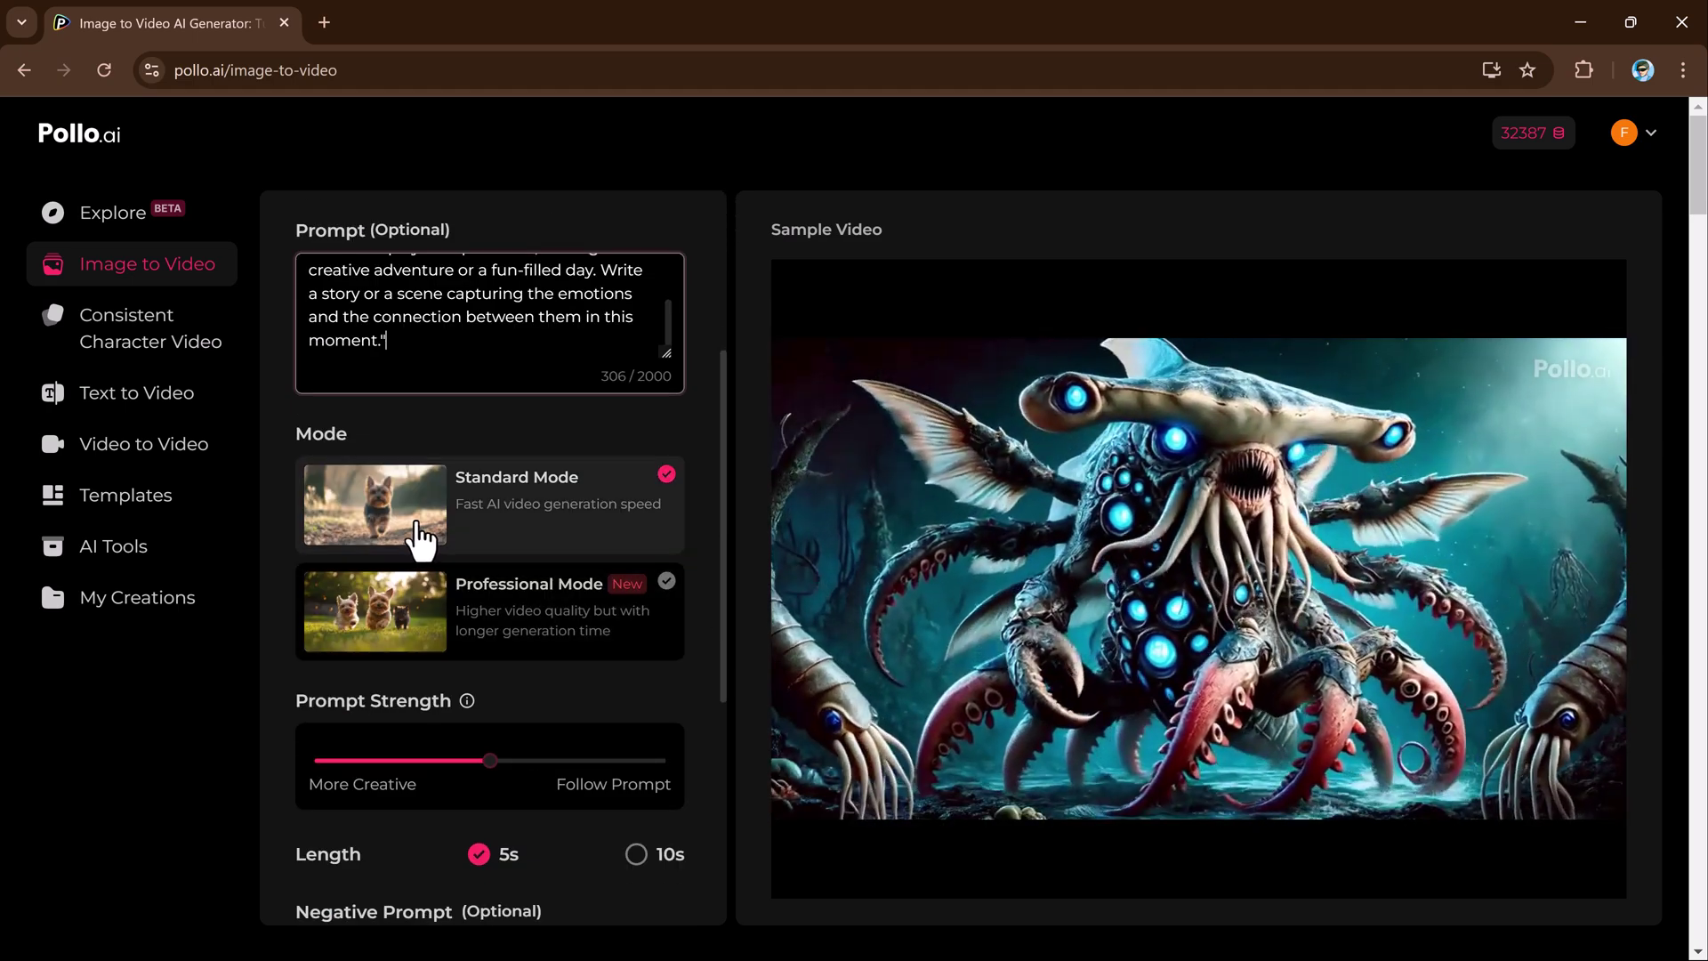
# Switch to Professional Mode and start generating the video
pyautogui.click(436, 600)
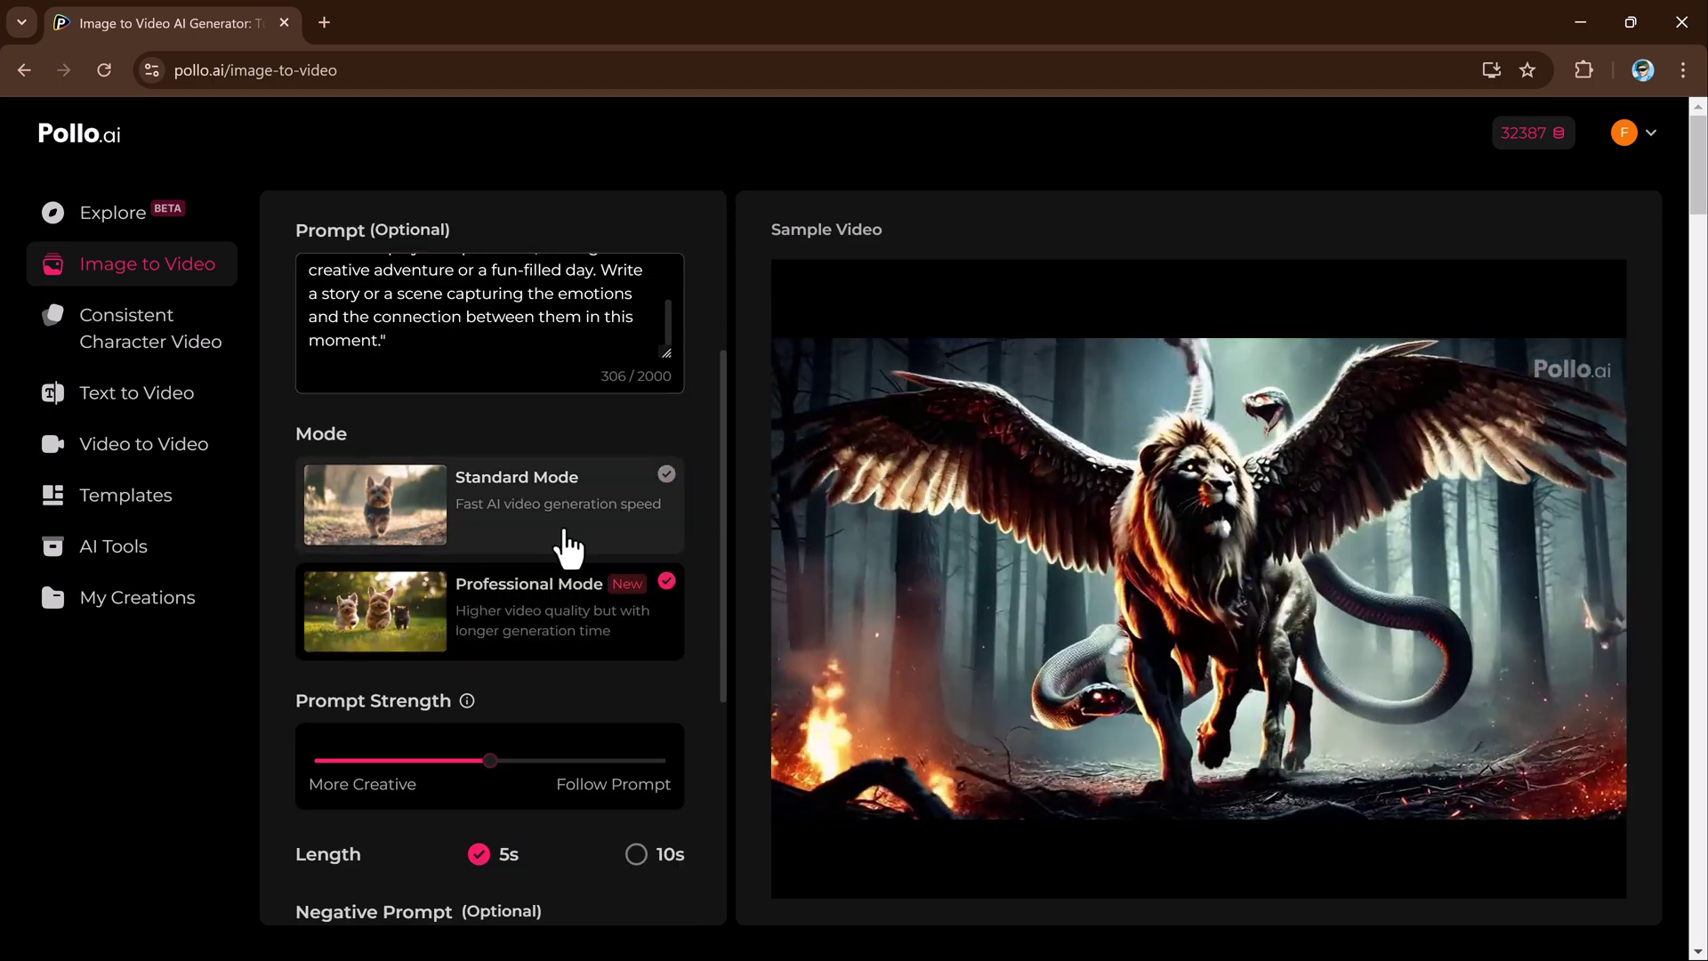
pyautogui.scroll(-5, 561, 676)
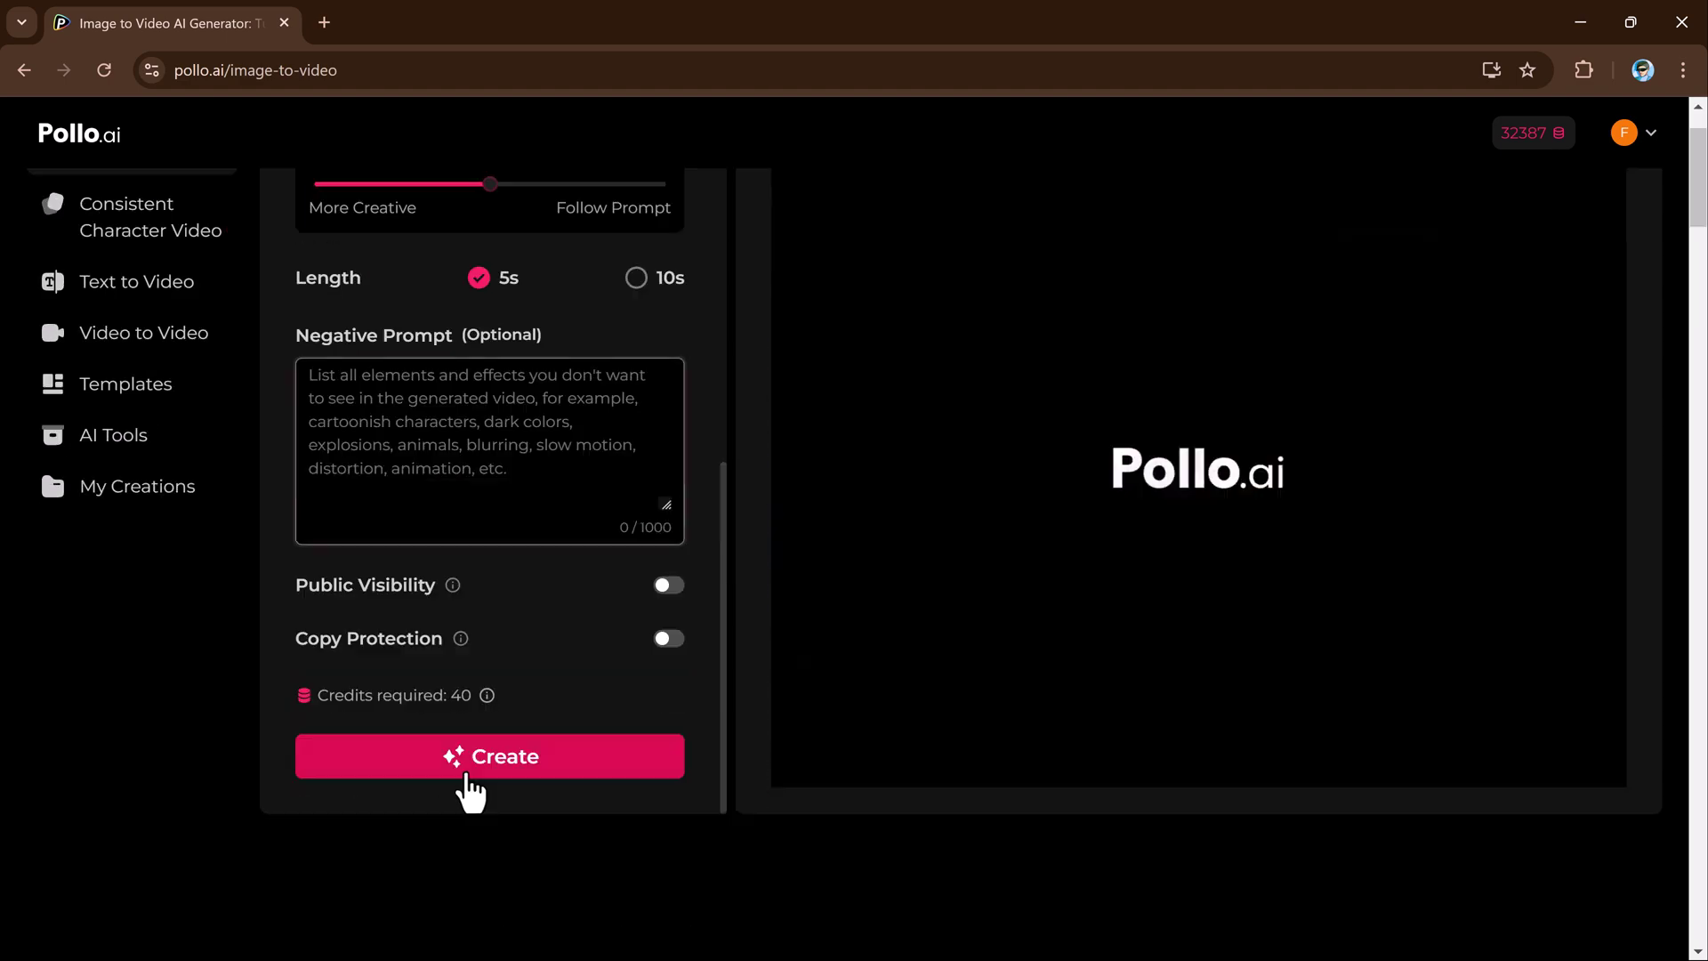
pyautogui.click(586, 739)
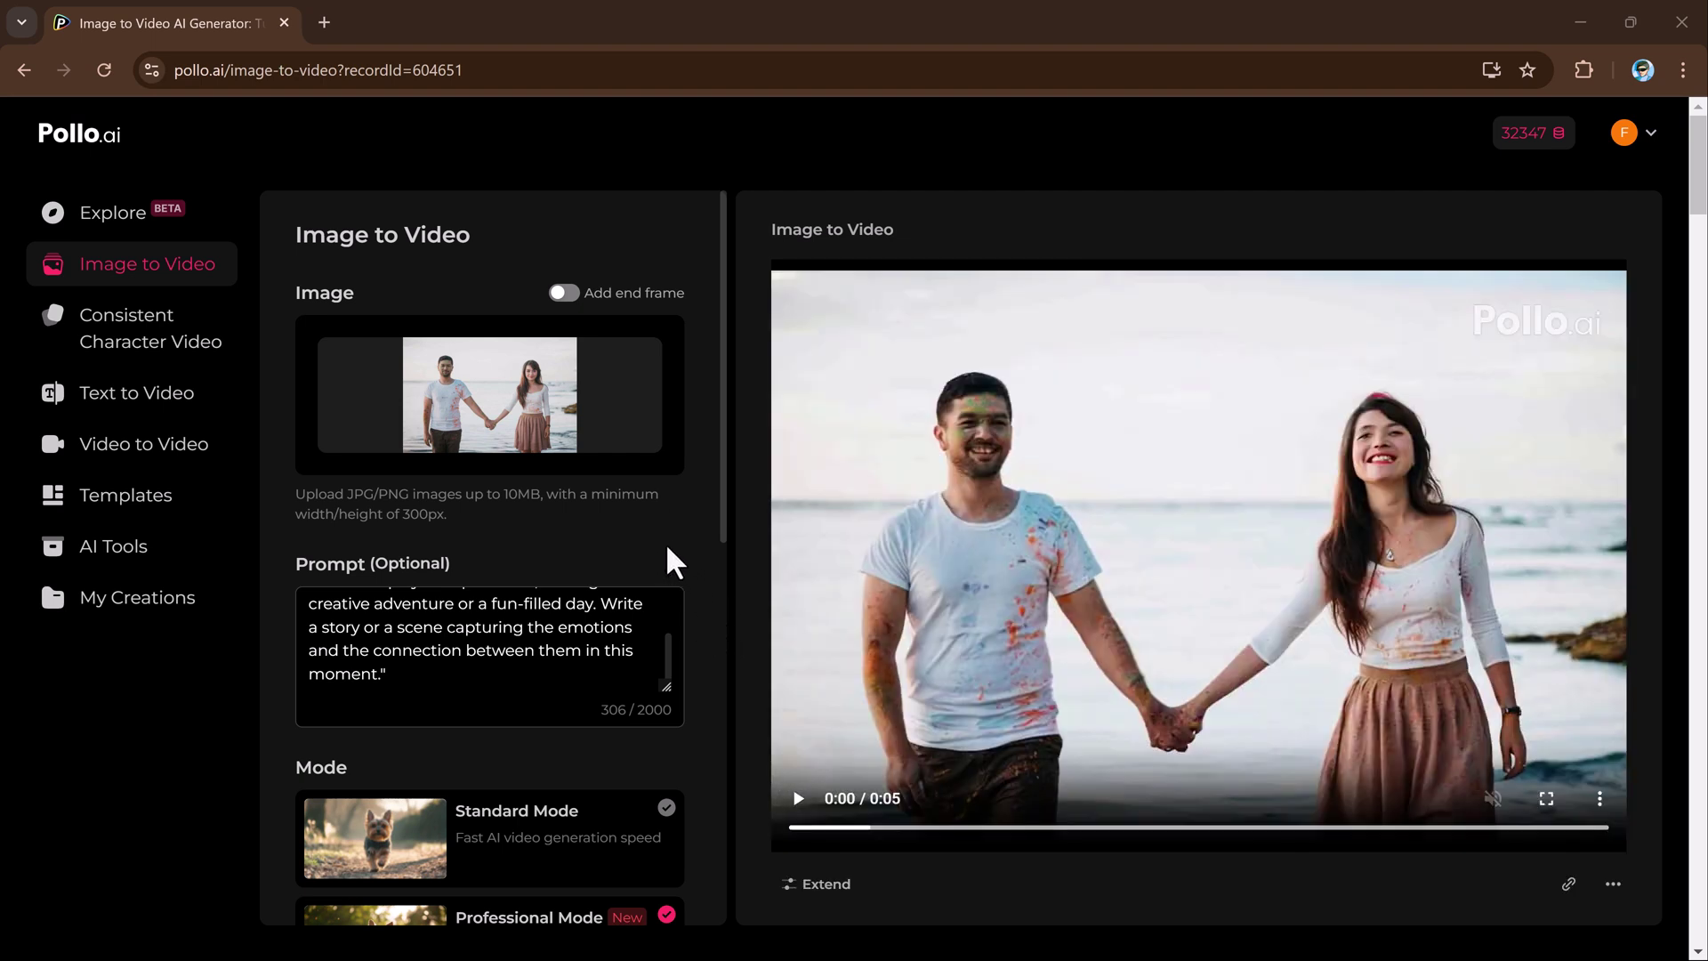
# Play the generated five-second beach couple video, then pause it
pyautogui.click(800, 795)
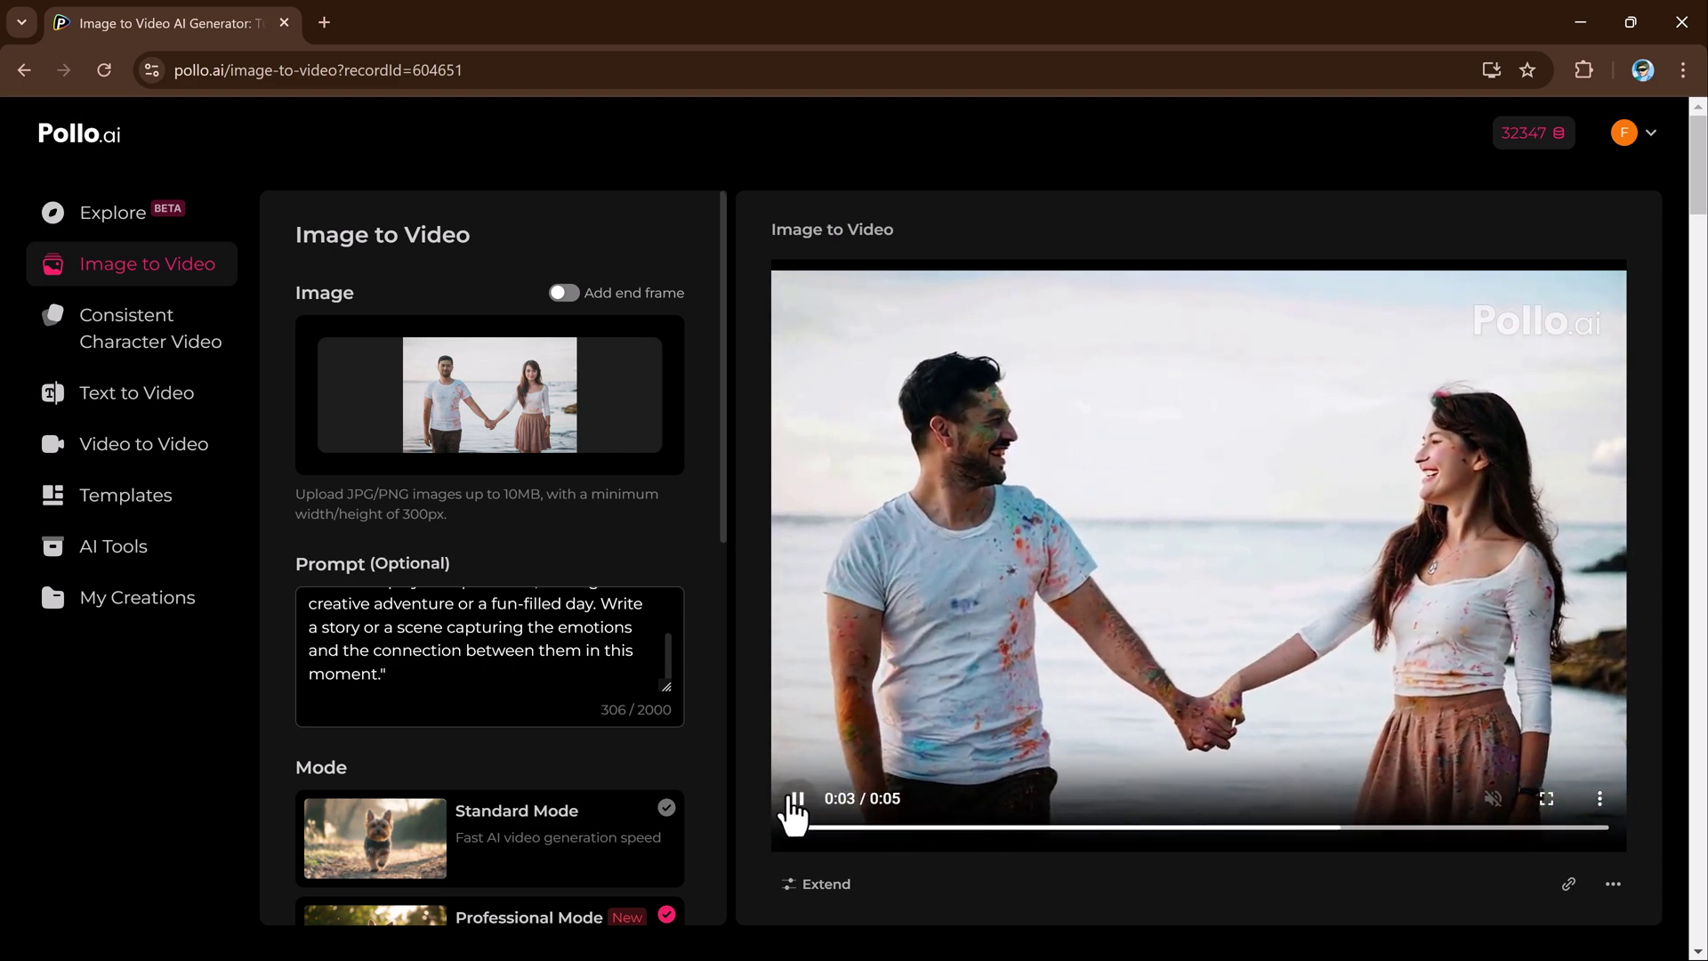
pyautogui.click(794, 805)
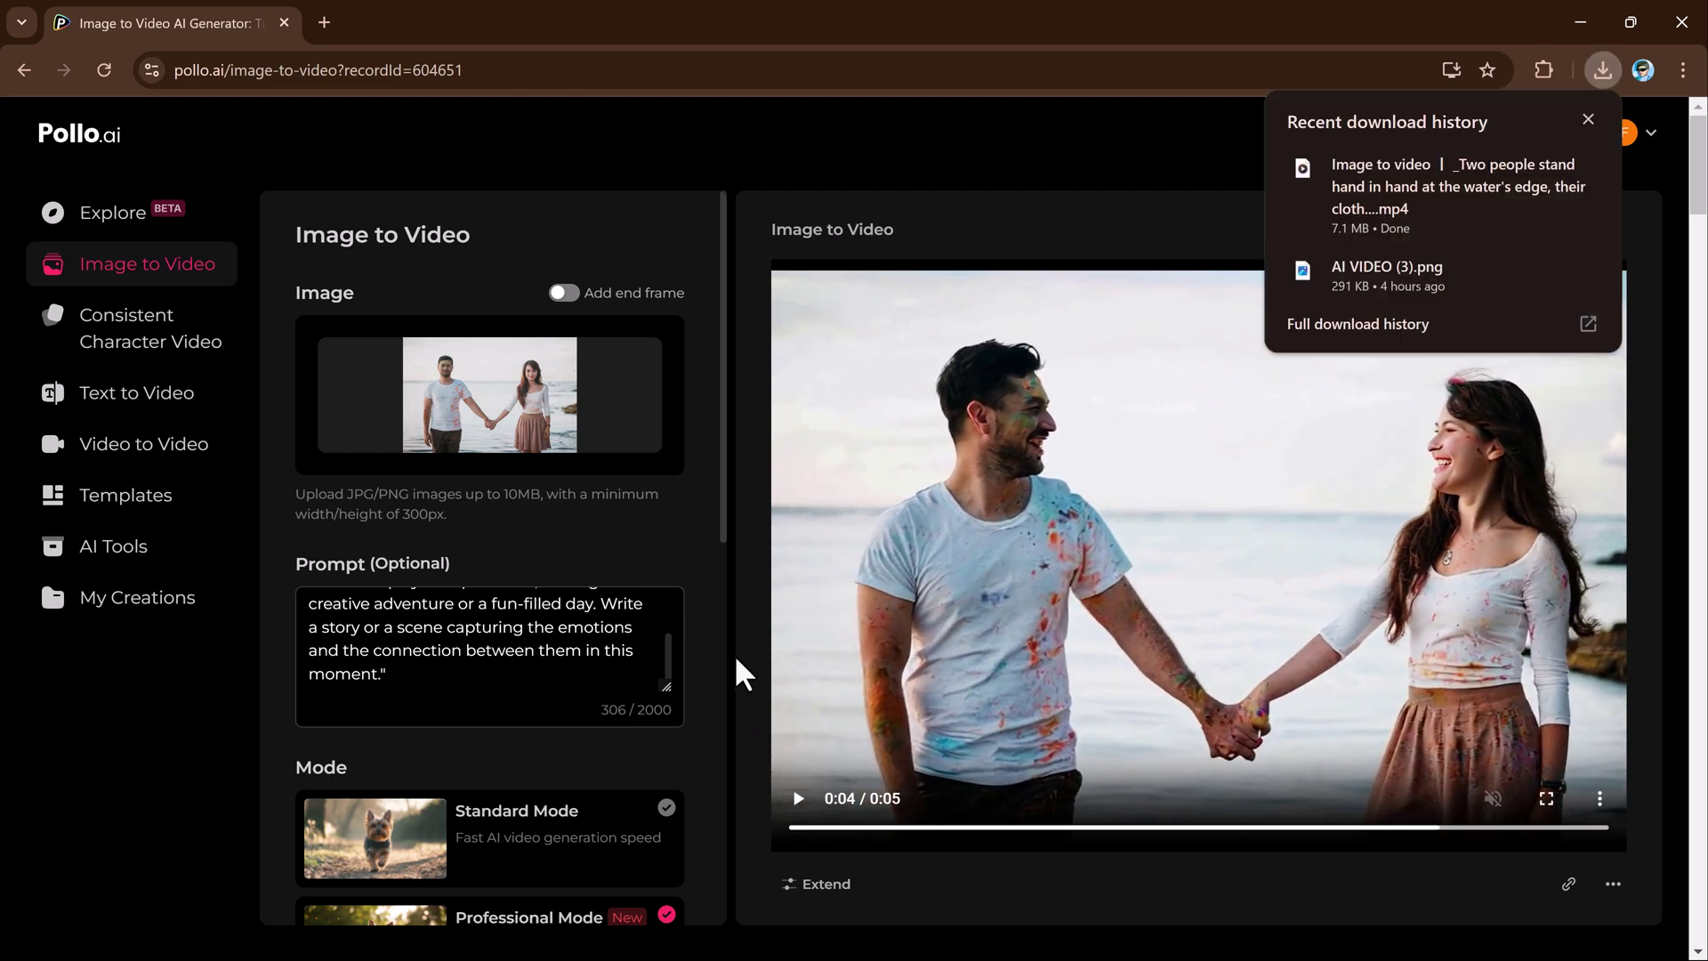
# Open Consistent Character Video and add the man's photo as the first character
pyautogui.click(167, 366)
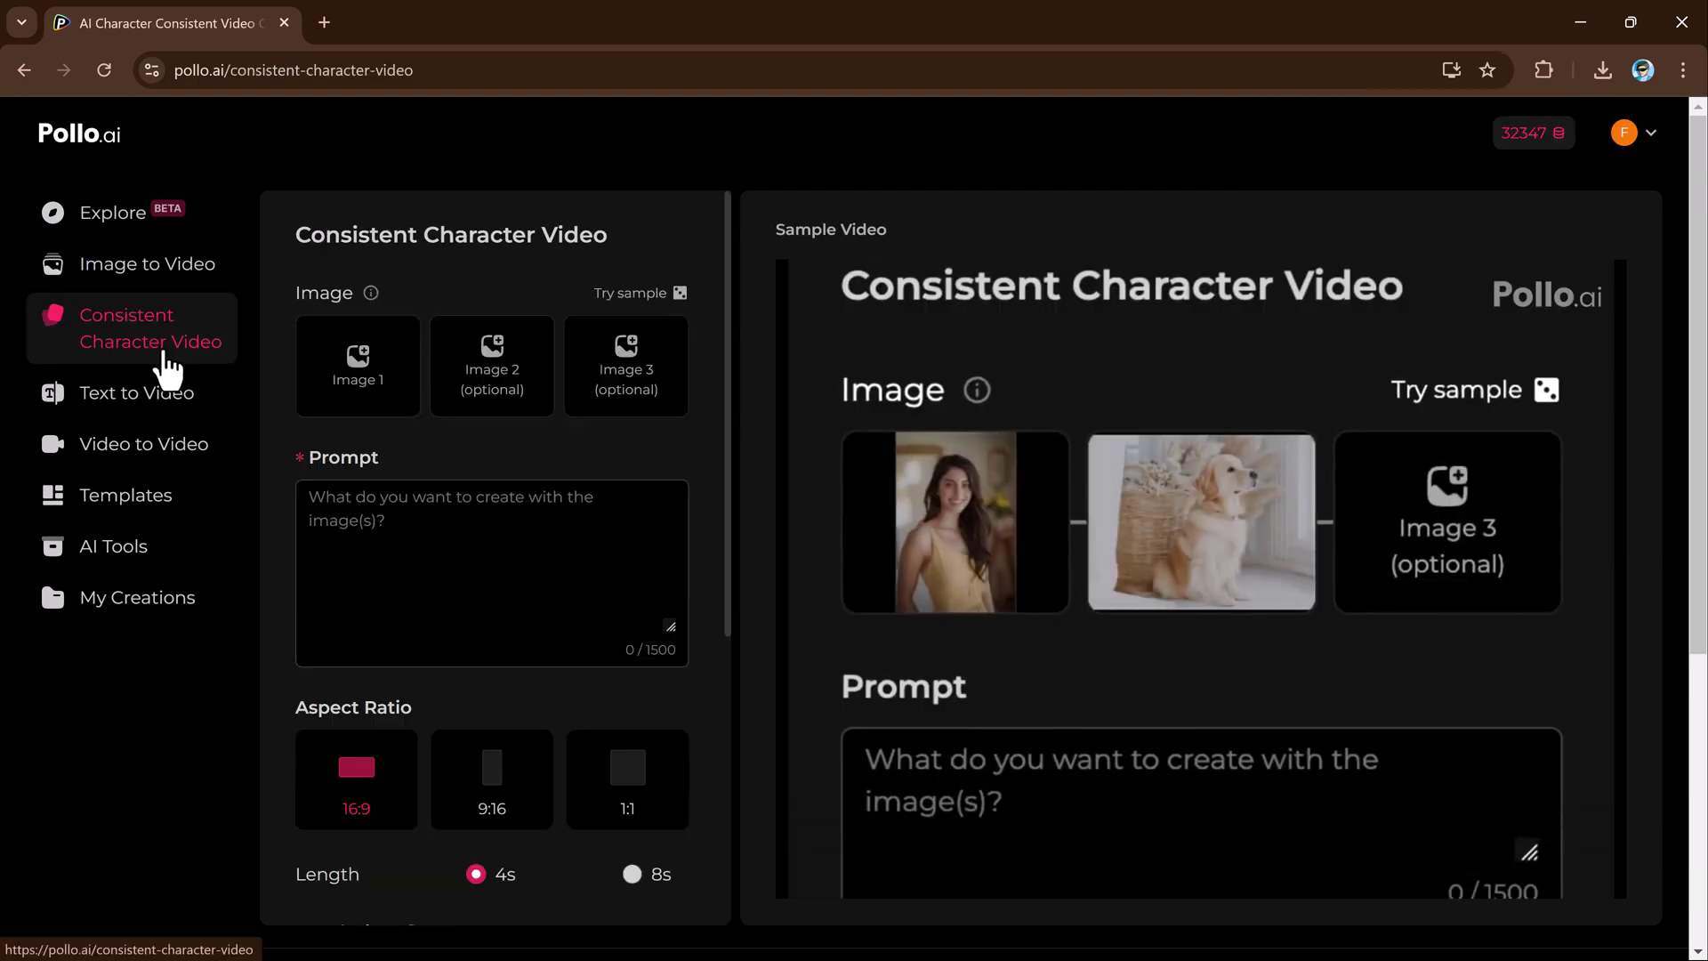
pyautogui.scroll(-2, 1198, 547)
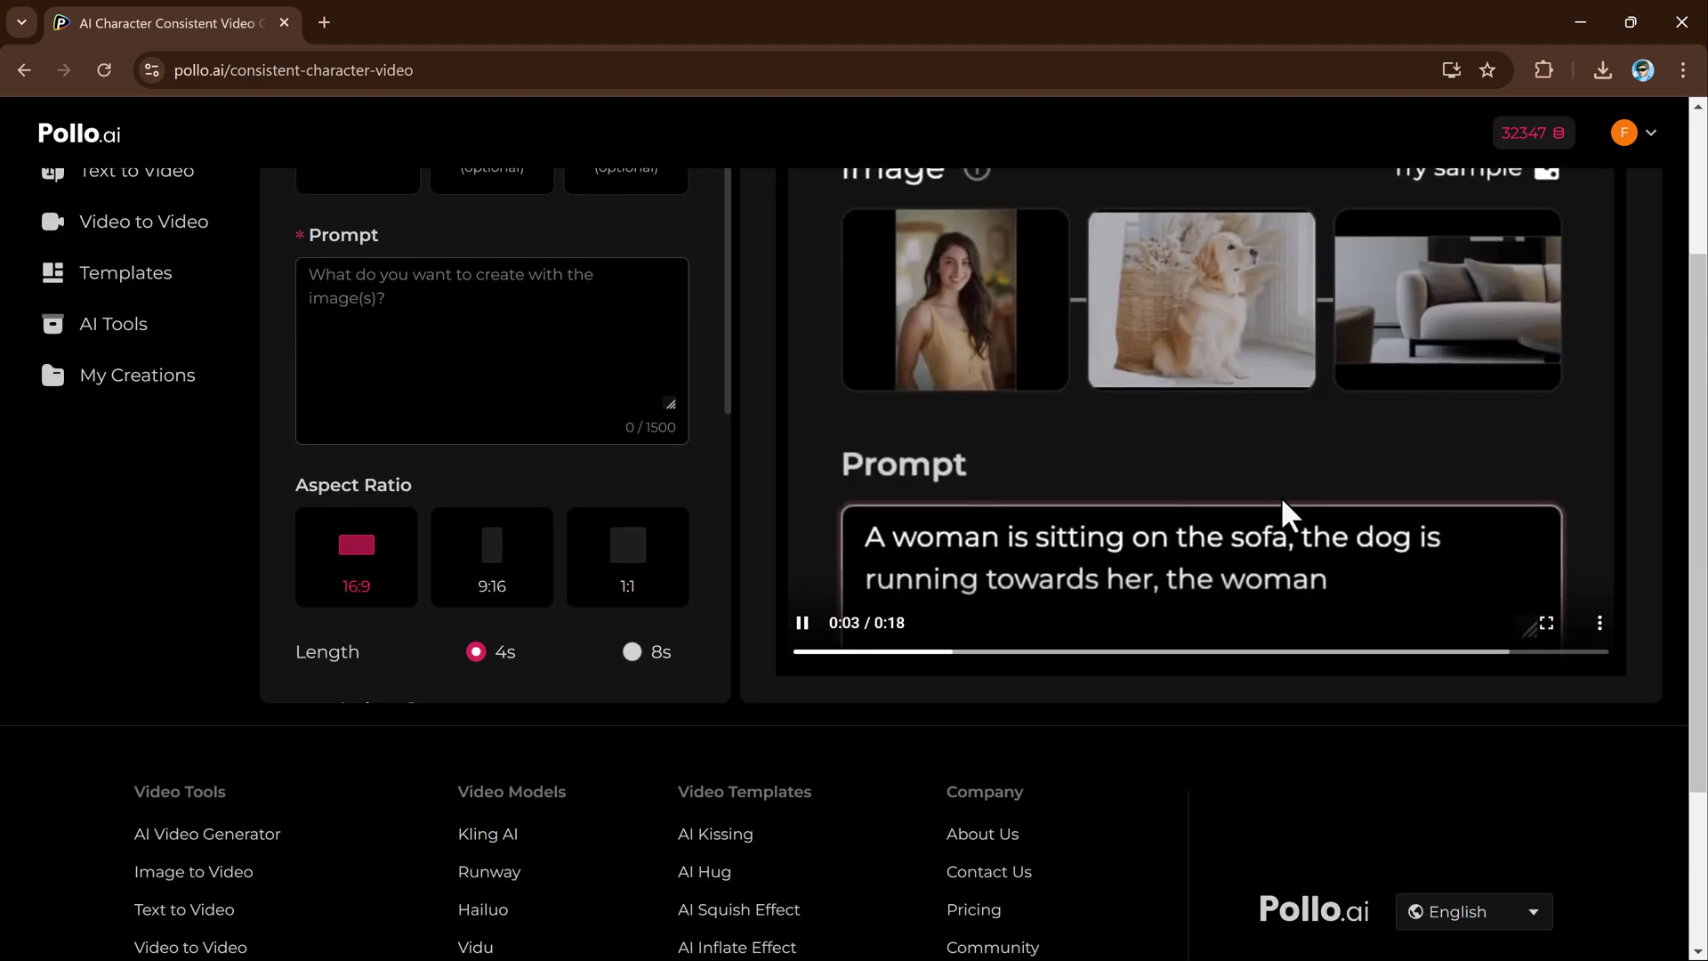
pyautogui.scroll(1, 1290, 489)
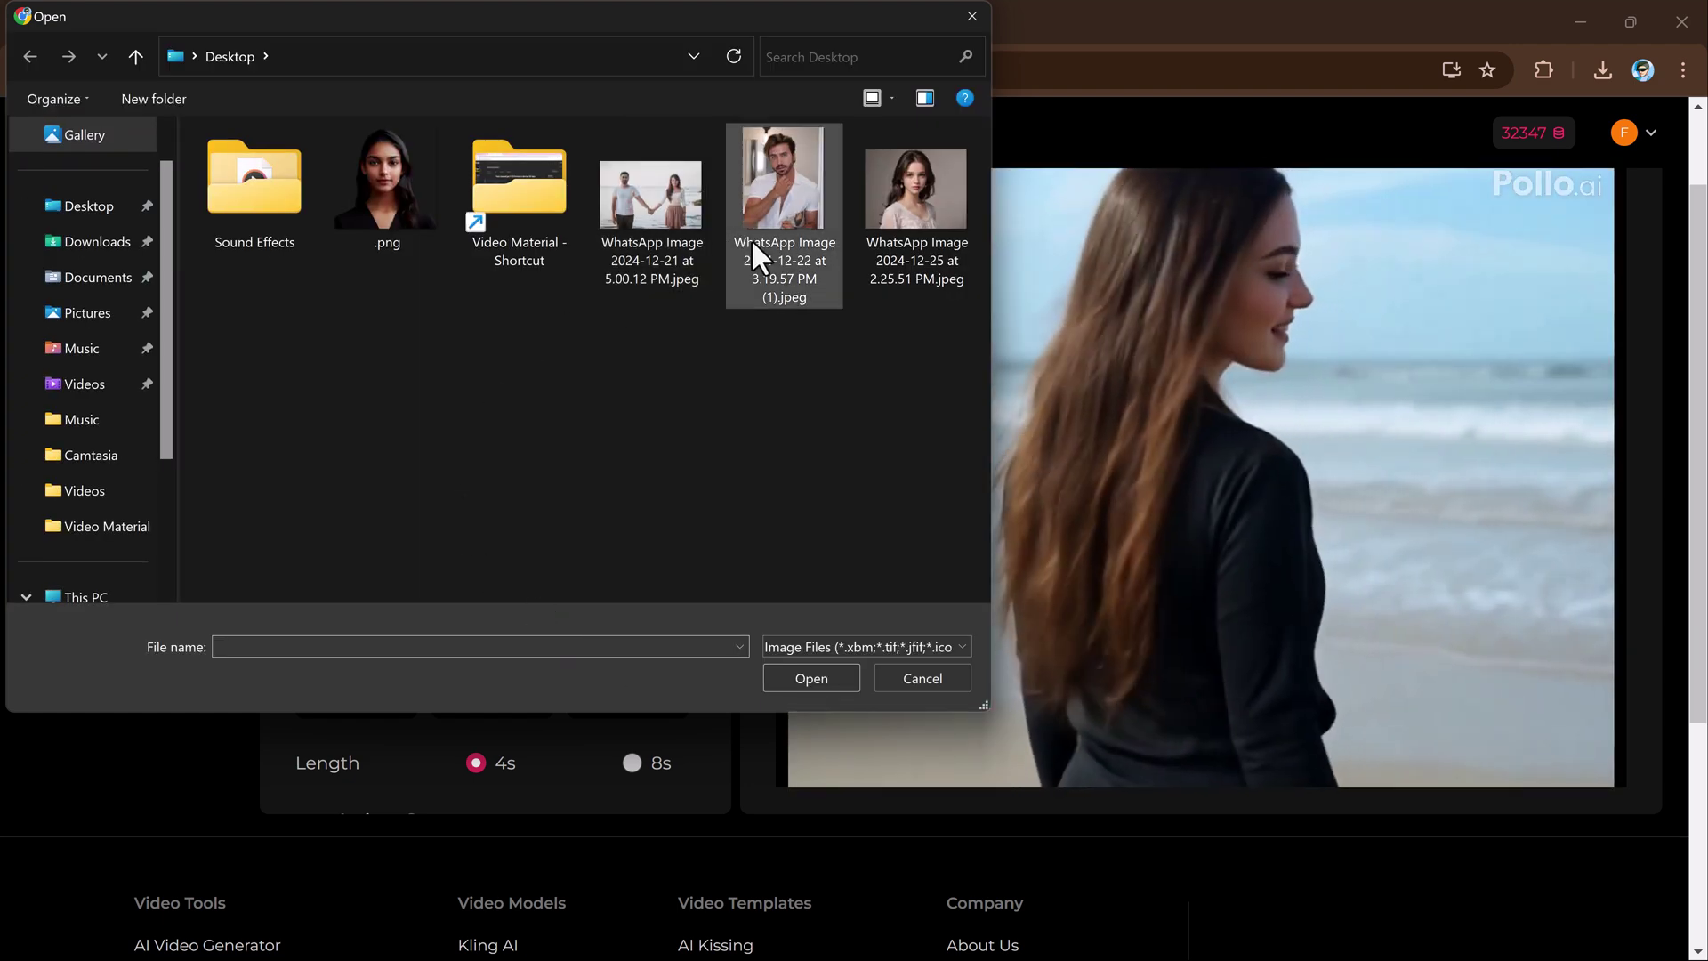
pyautogui.doubleClick(804, 191)
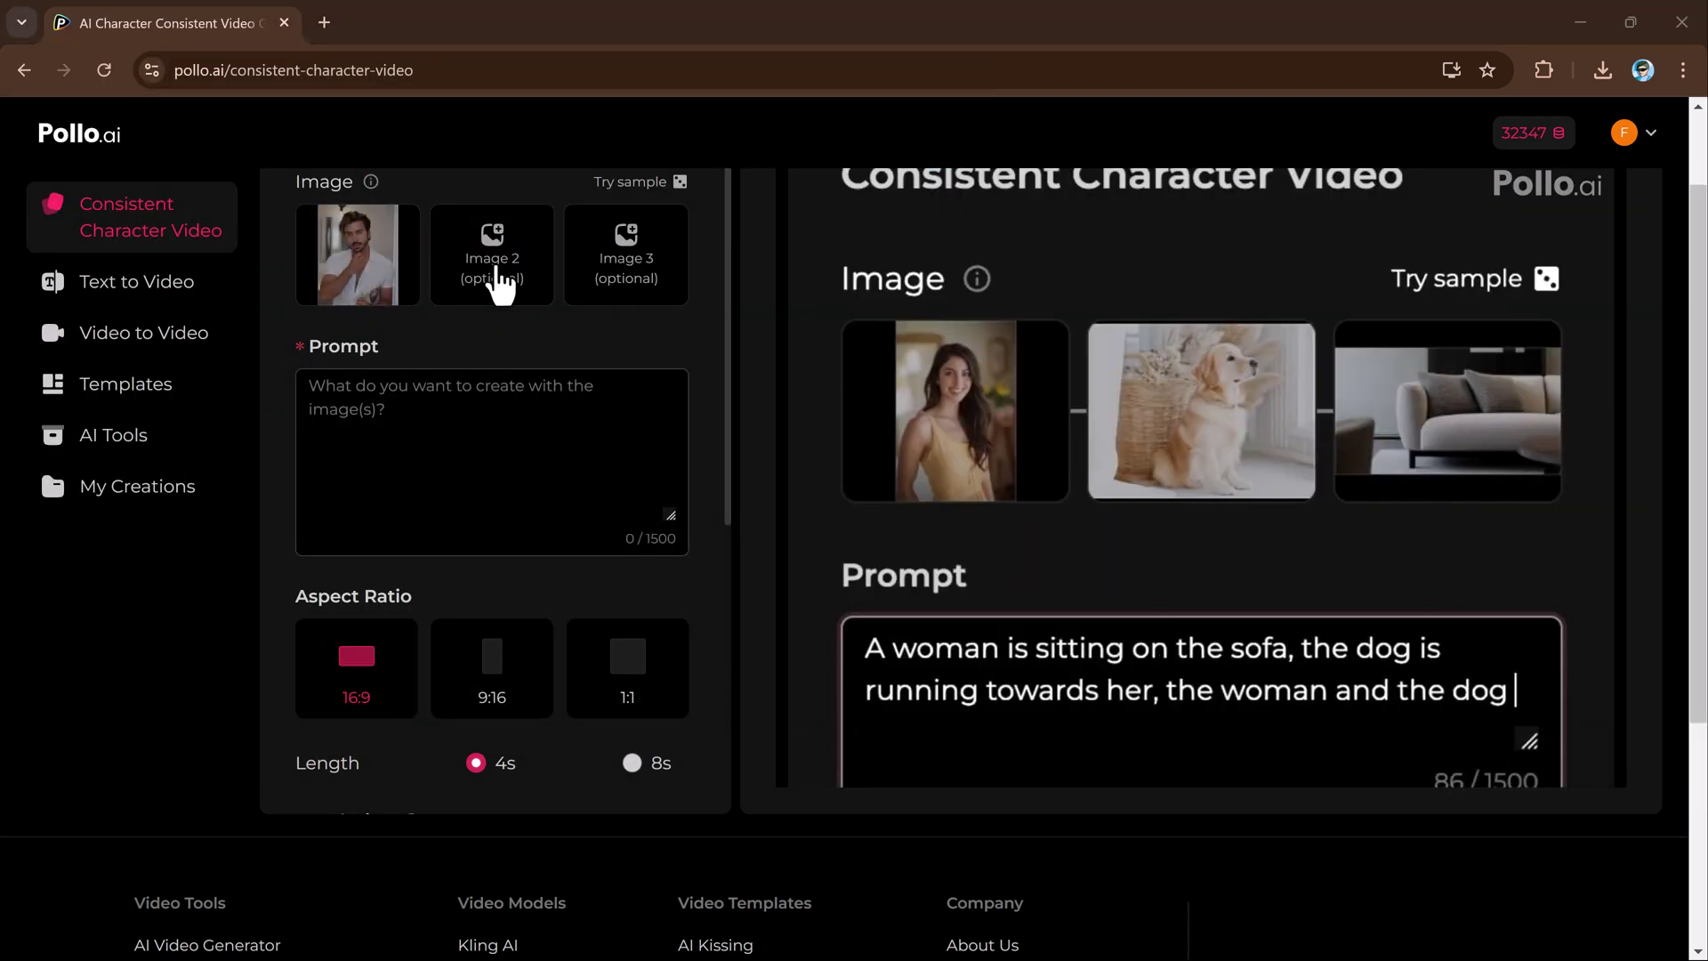
# Add the two women's photos as the second and third characters
pyautogui.click(501, 283)
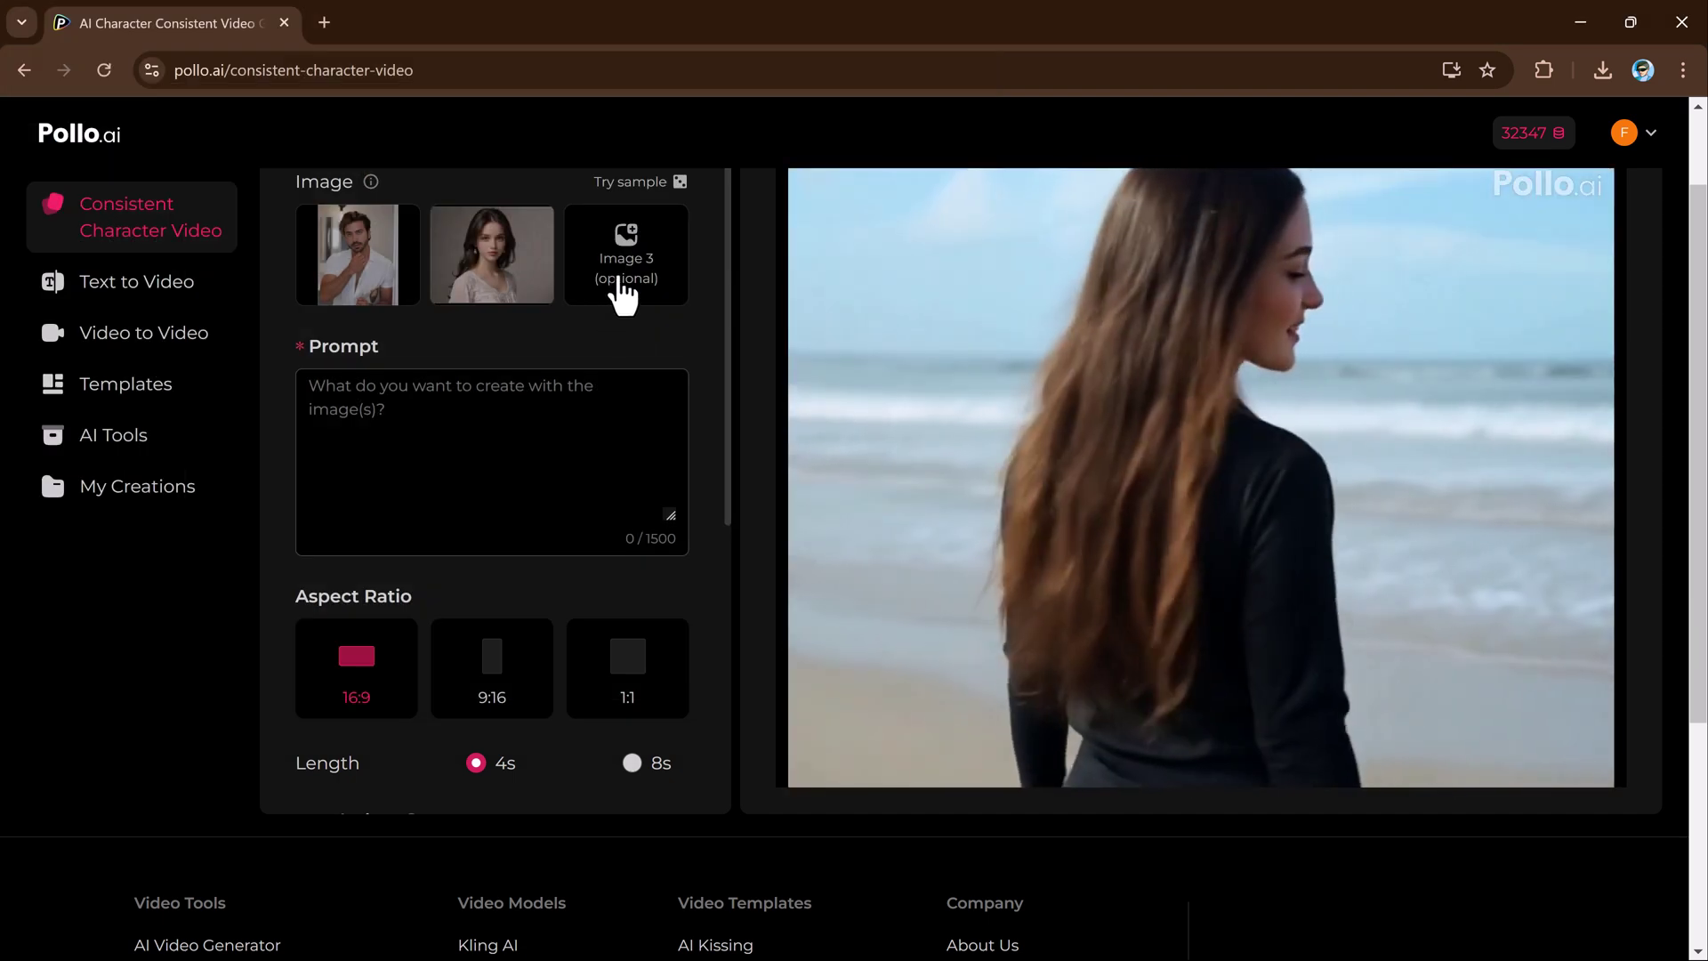
pyautogui.click(616, 271)
pyautogui.click(275, 373)
pyautogui.doubleClick(275, 373)
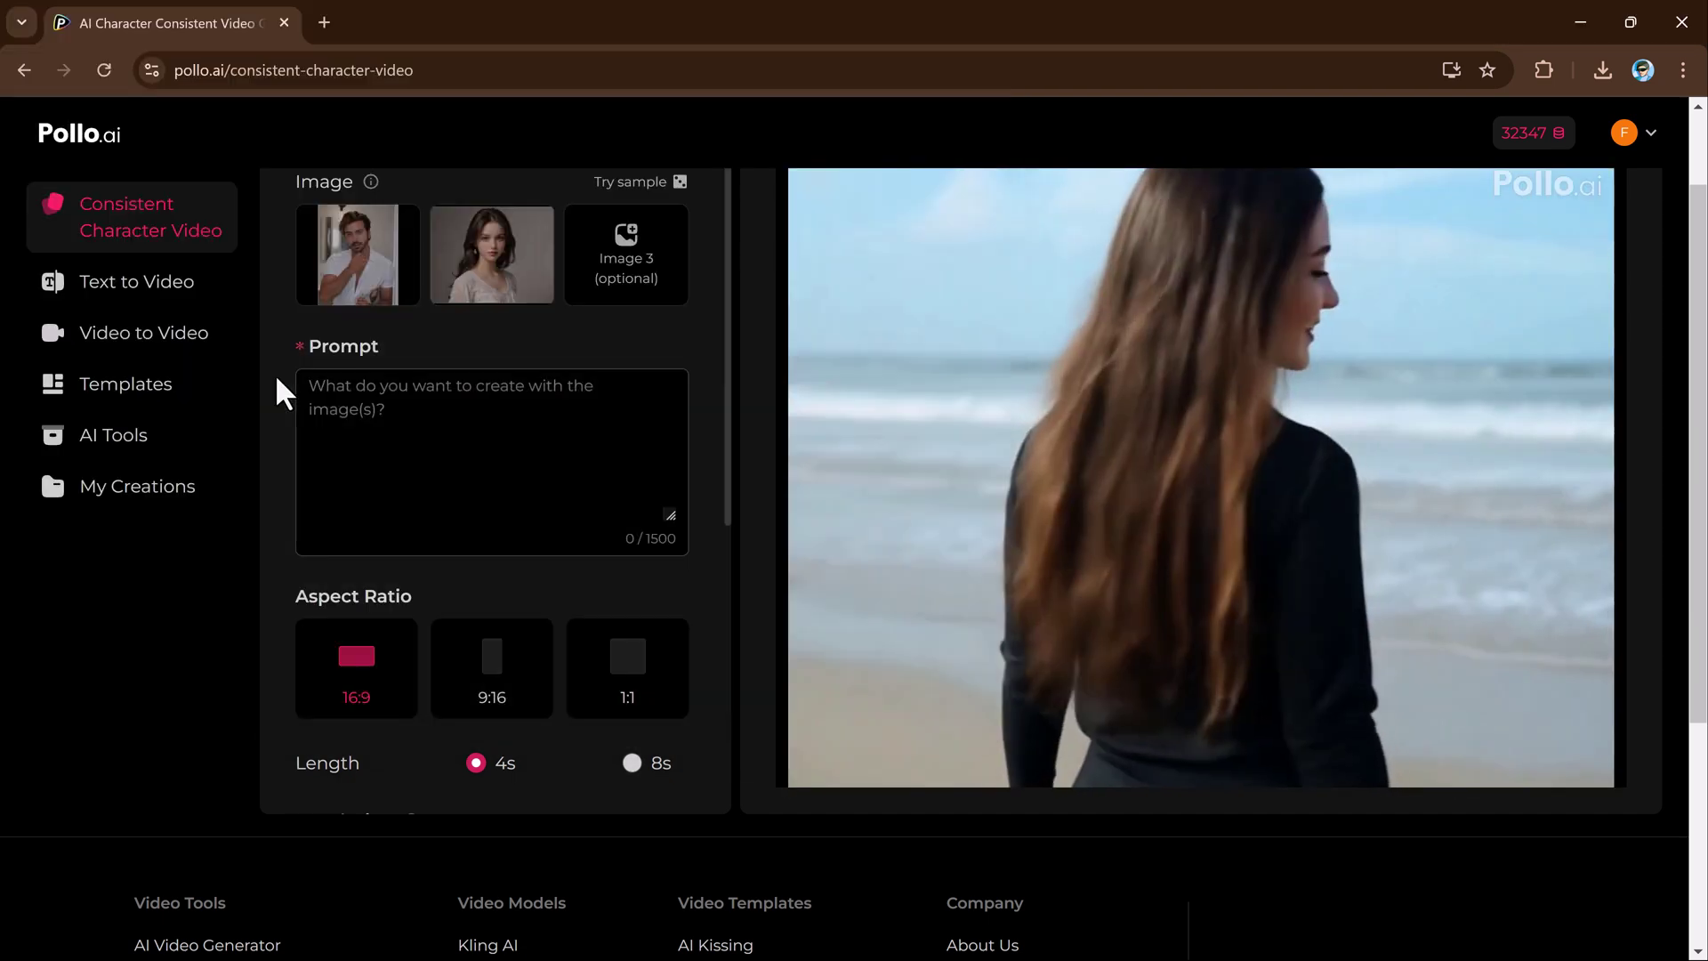
pyautogui.click(498, 424)
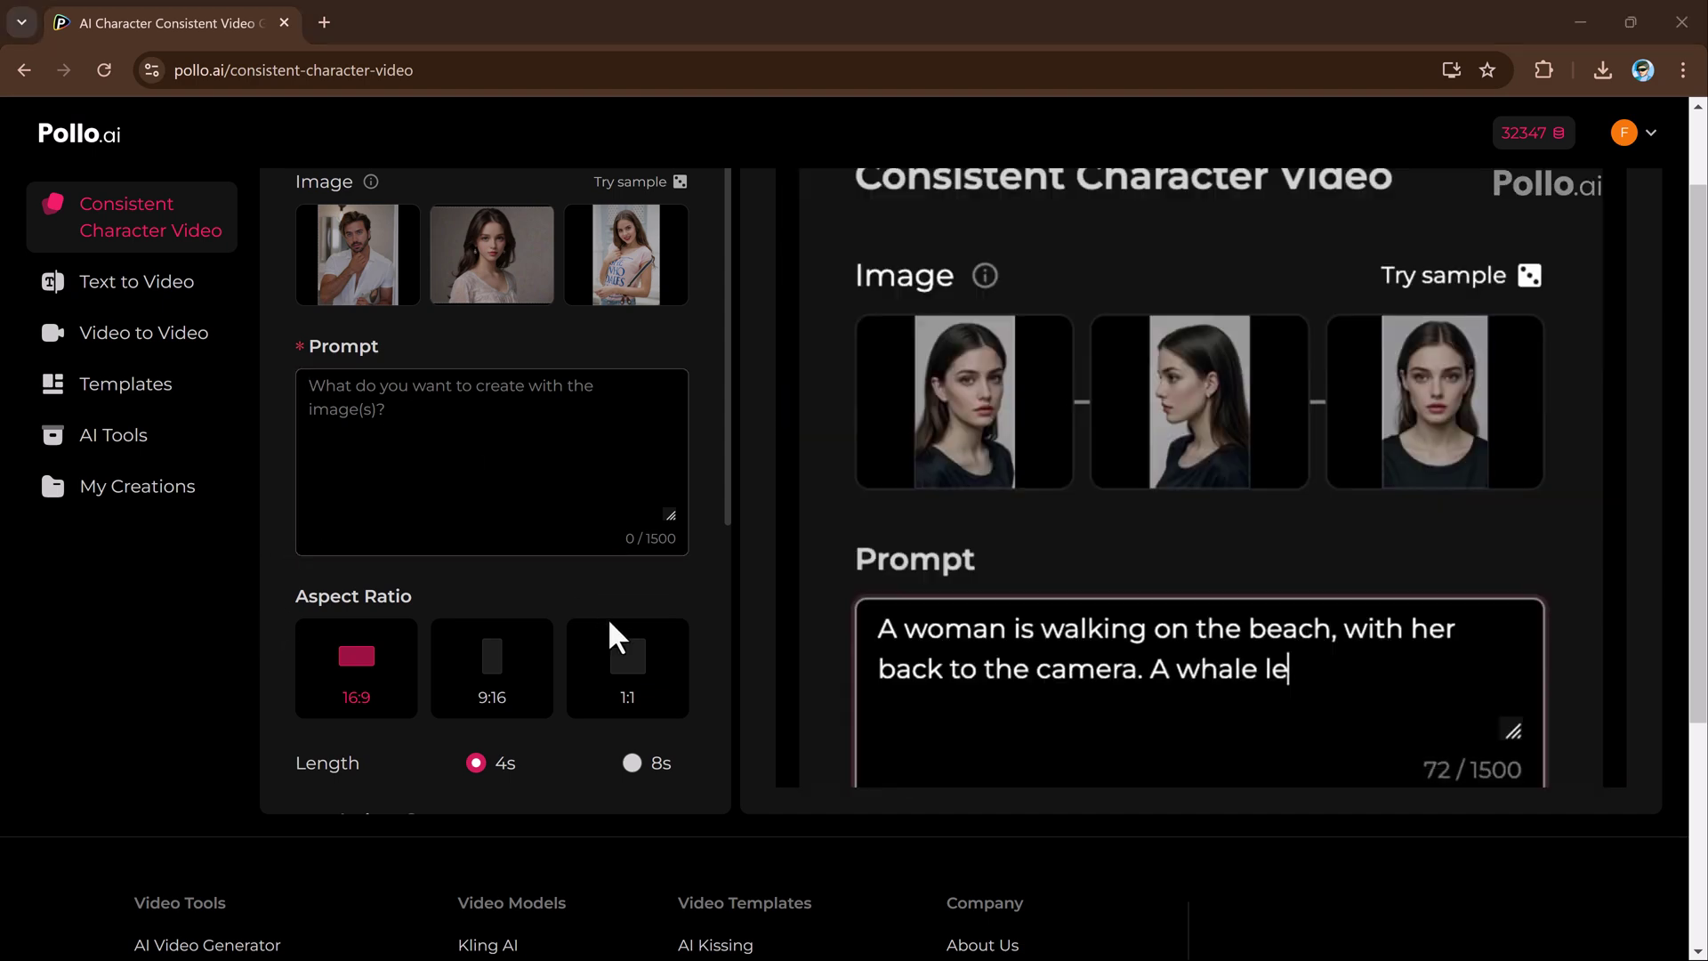
pyautogui.click(446, 450)
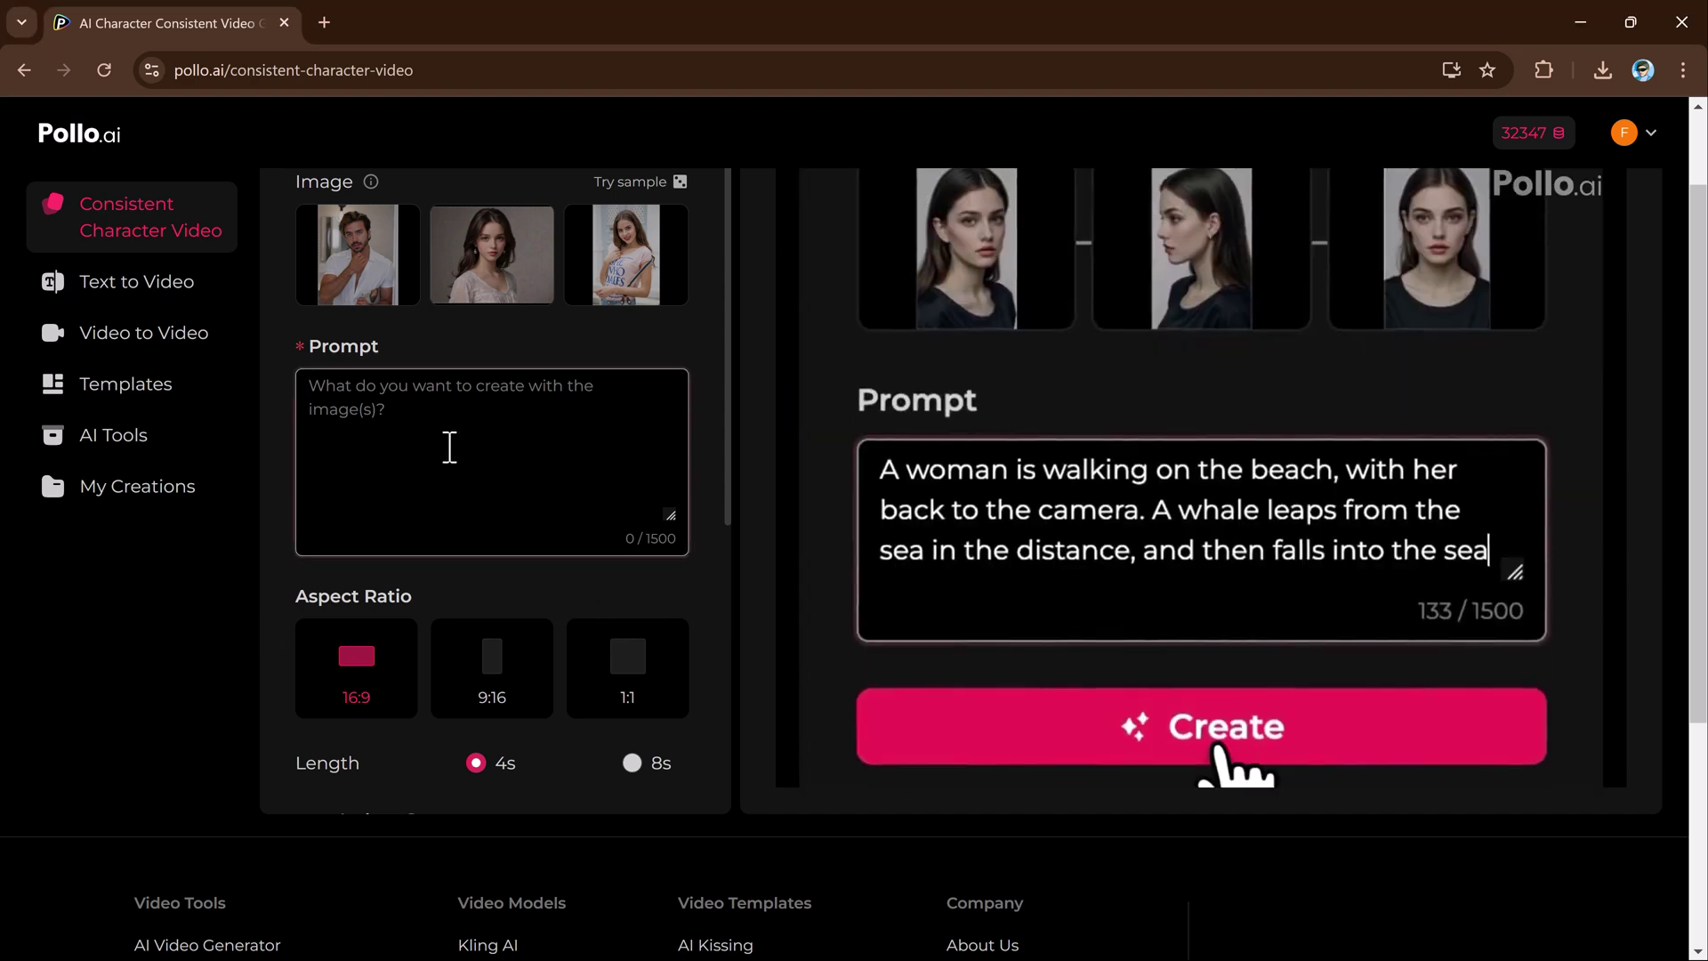
# Paste the three-friends story prompt into the prompt box
pyautogui.hotkey('ctrl', 'v')
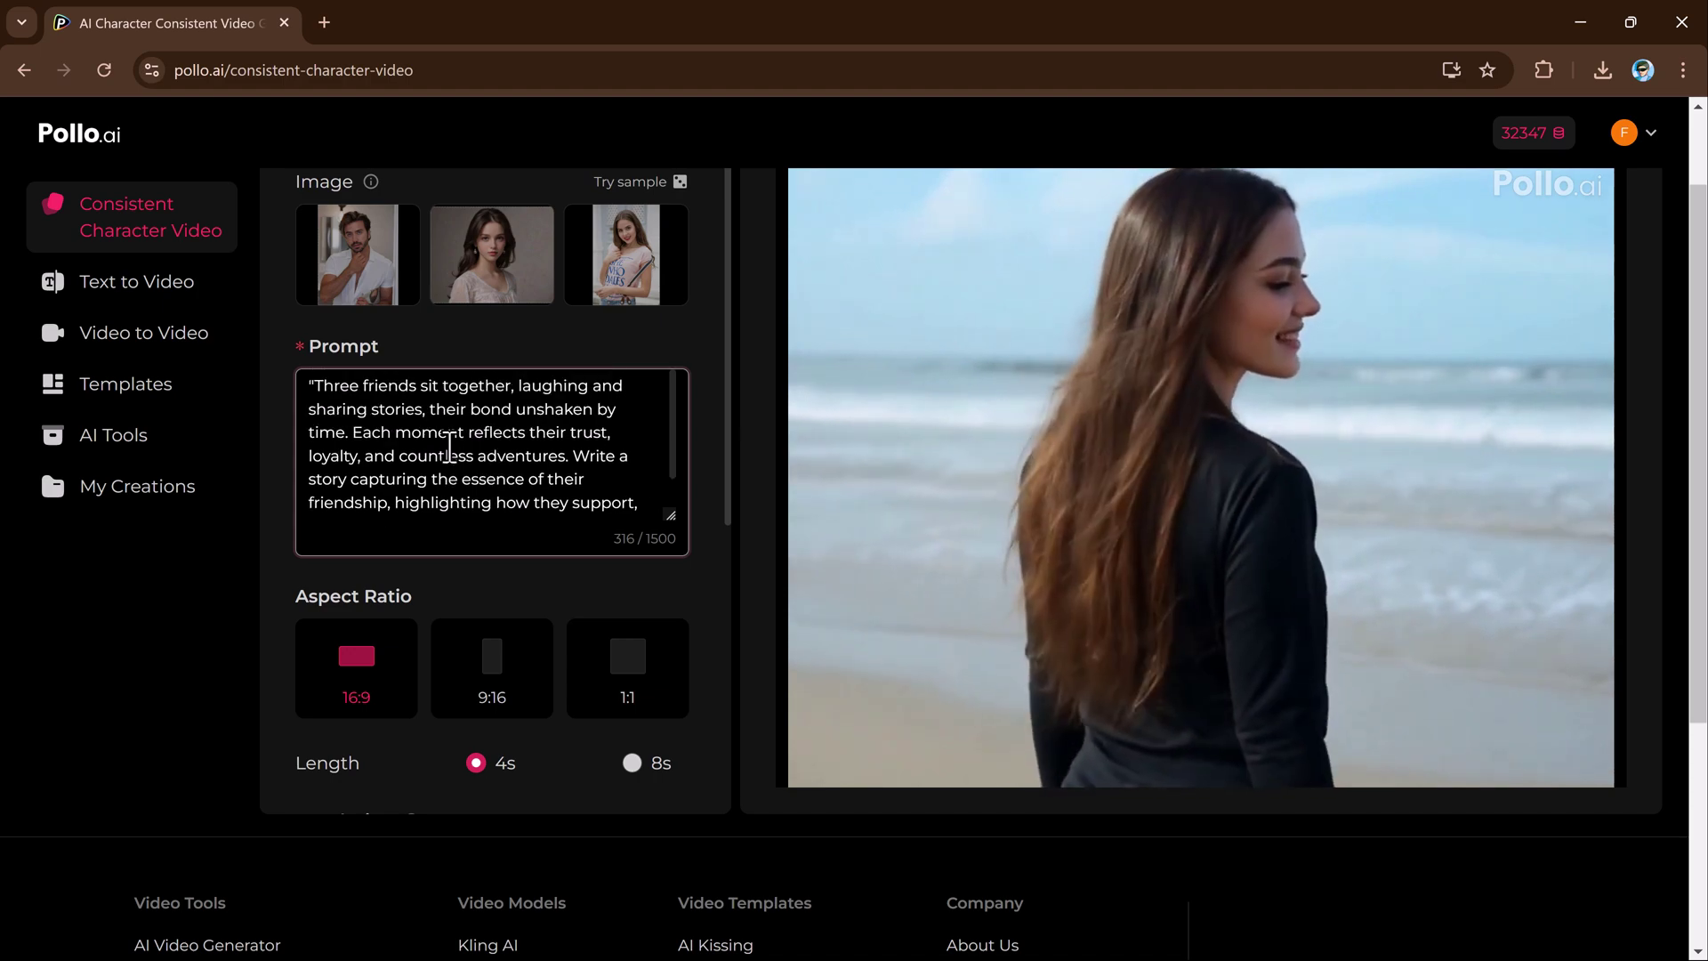
pyautogui.scroll(2, 450, 447)
pyautogui.scroll(-1, 450, 447)
pyautogui.scroll(-1, 450, 448)
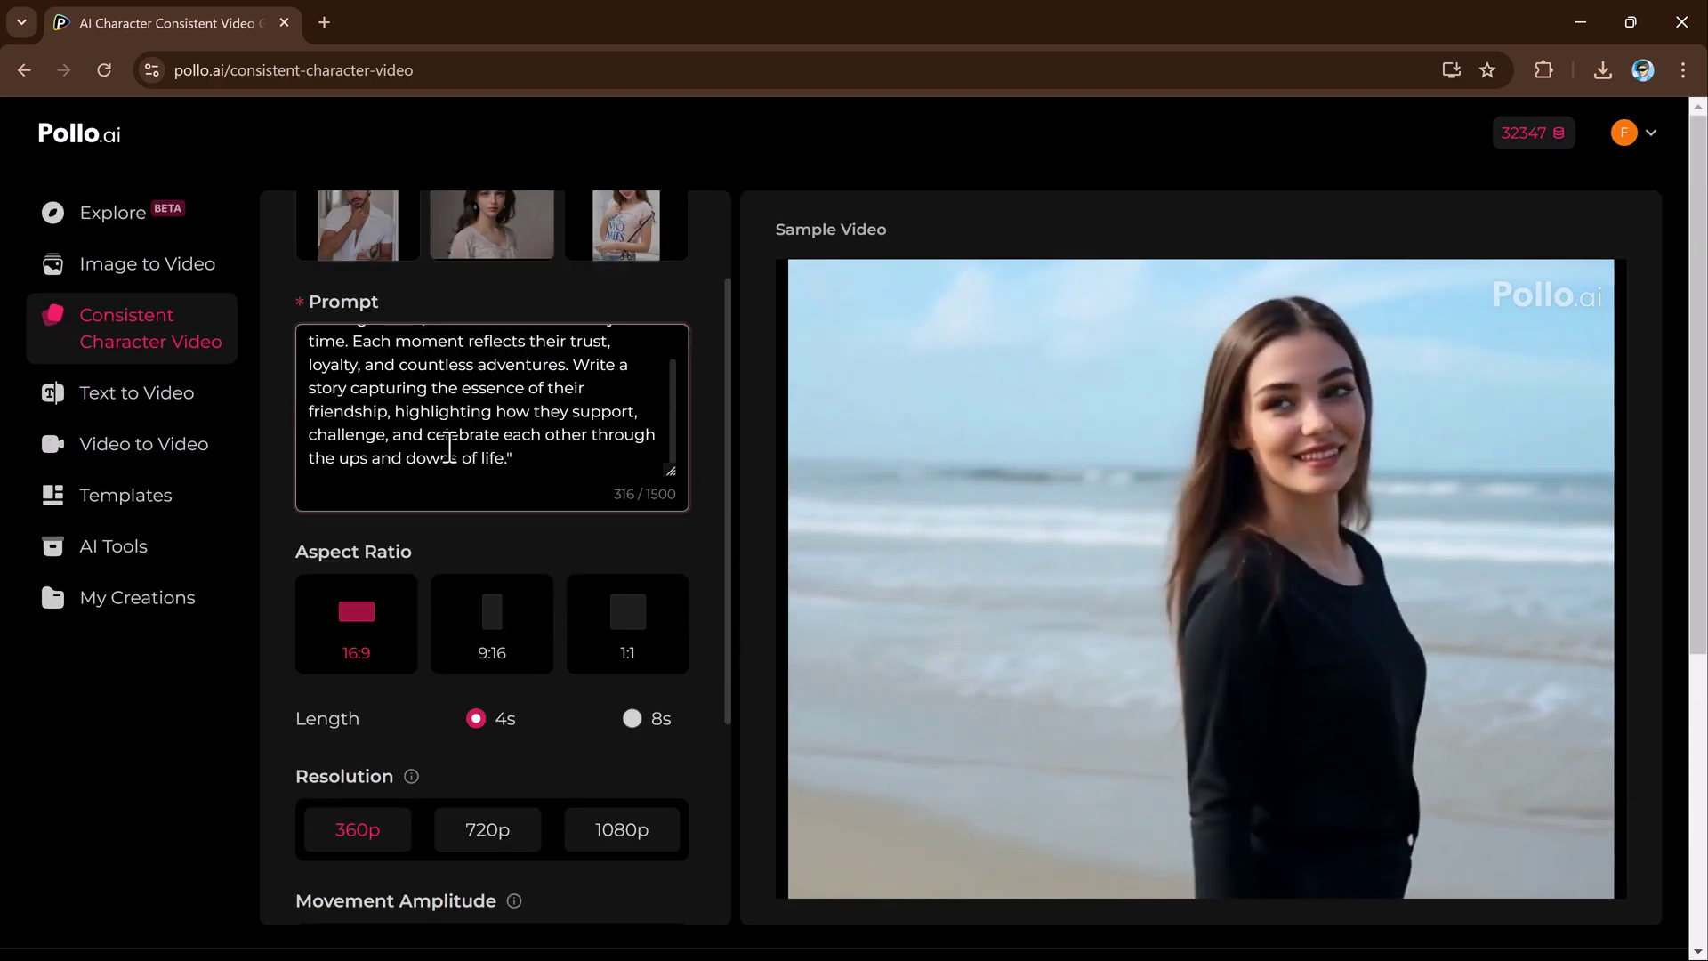
pyautogui.scroll(-4, 621, 369)
# Set 8s length, 720p resolution and Medium amplitude, then start generating
pyautogui.click(632, 365)
pyautogui.click(512, 476)
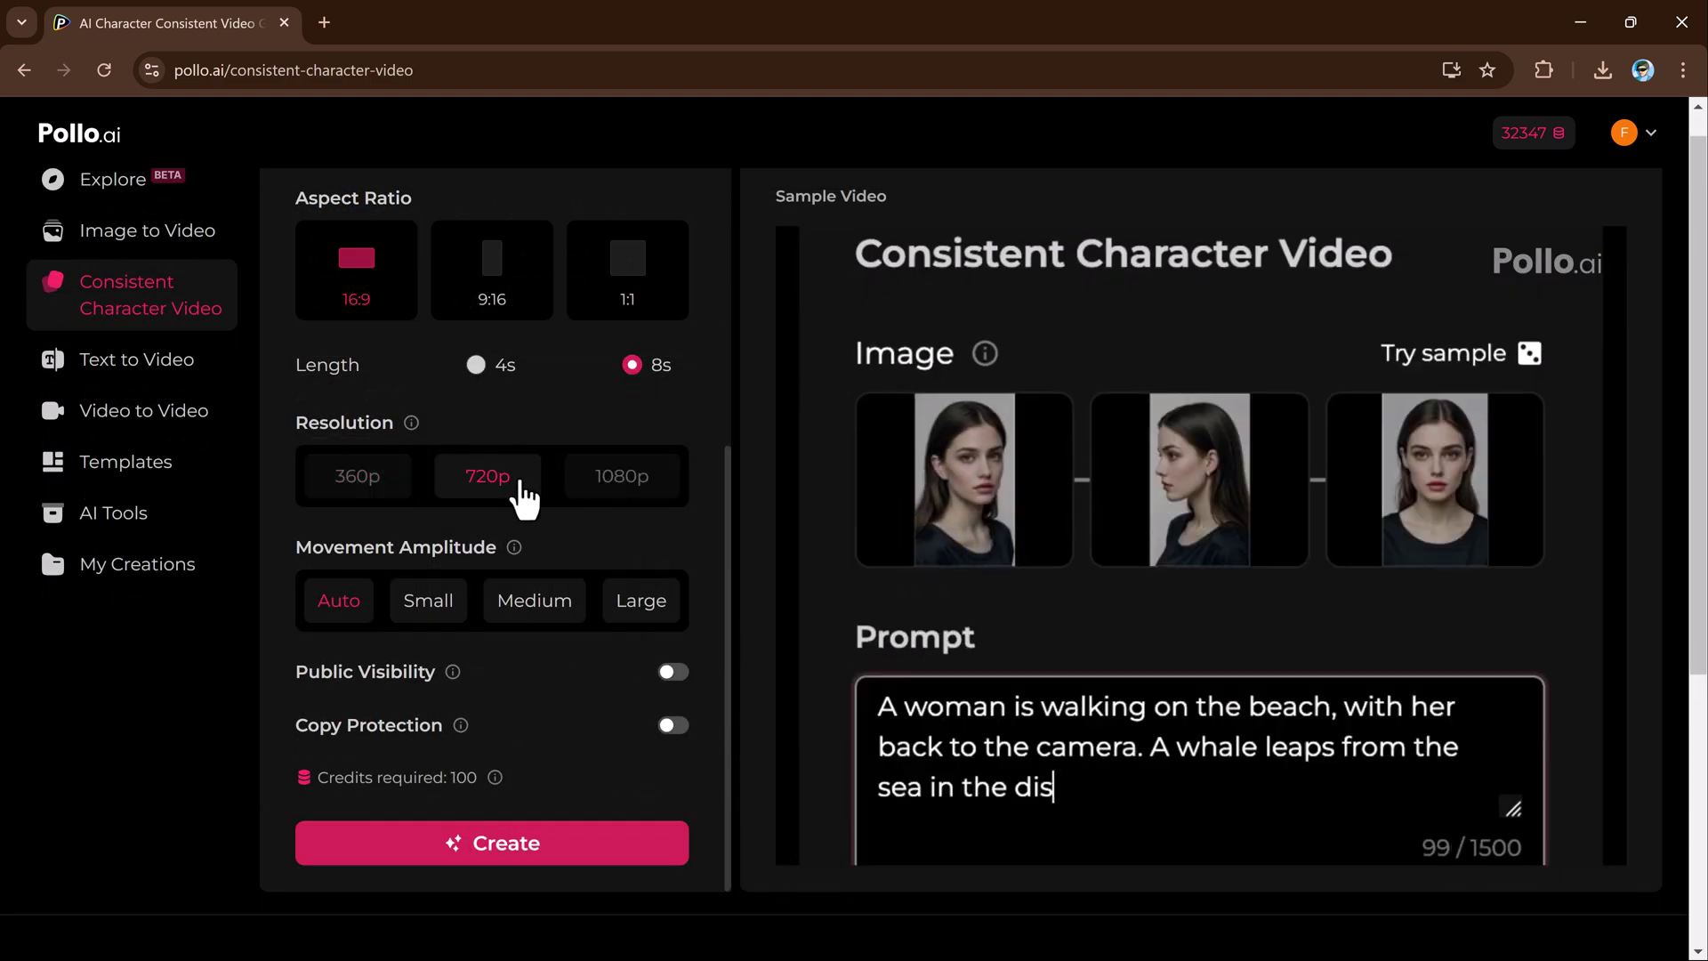
pyautogui.scroll(-2, 525, 472)
pyautogui.click(533, 427)
pyautogui.click(498, 681)
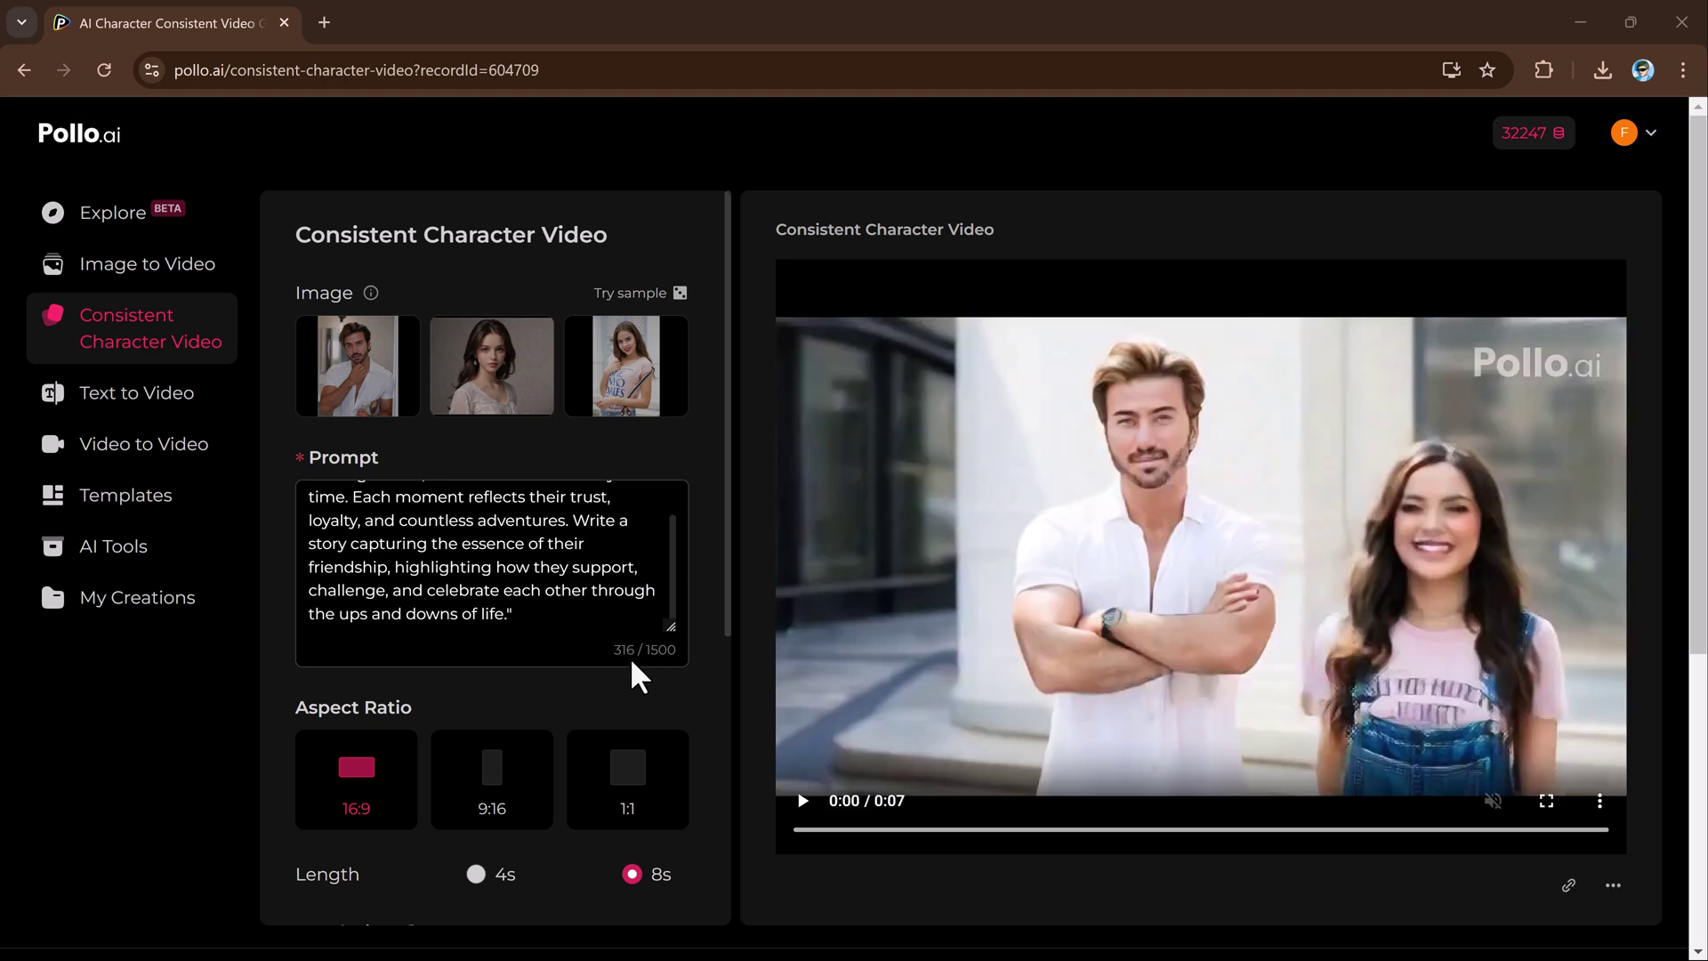
# Play the generated three-friends character video
pyautogui.click(802, 801)
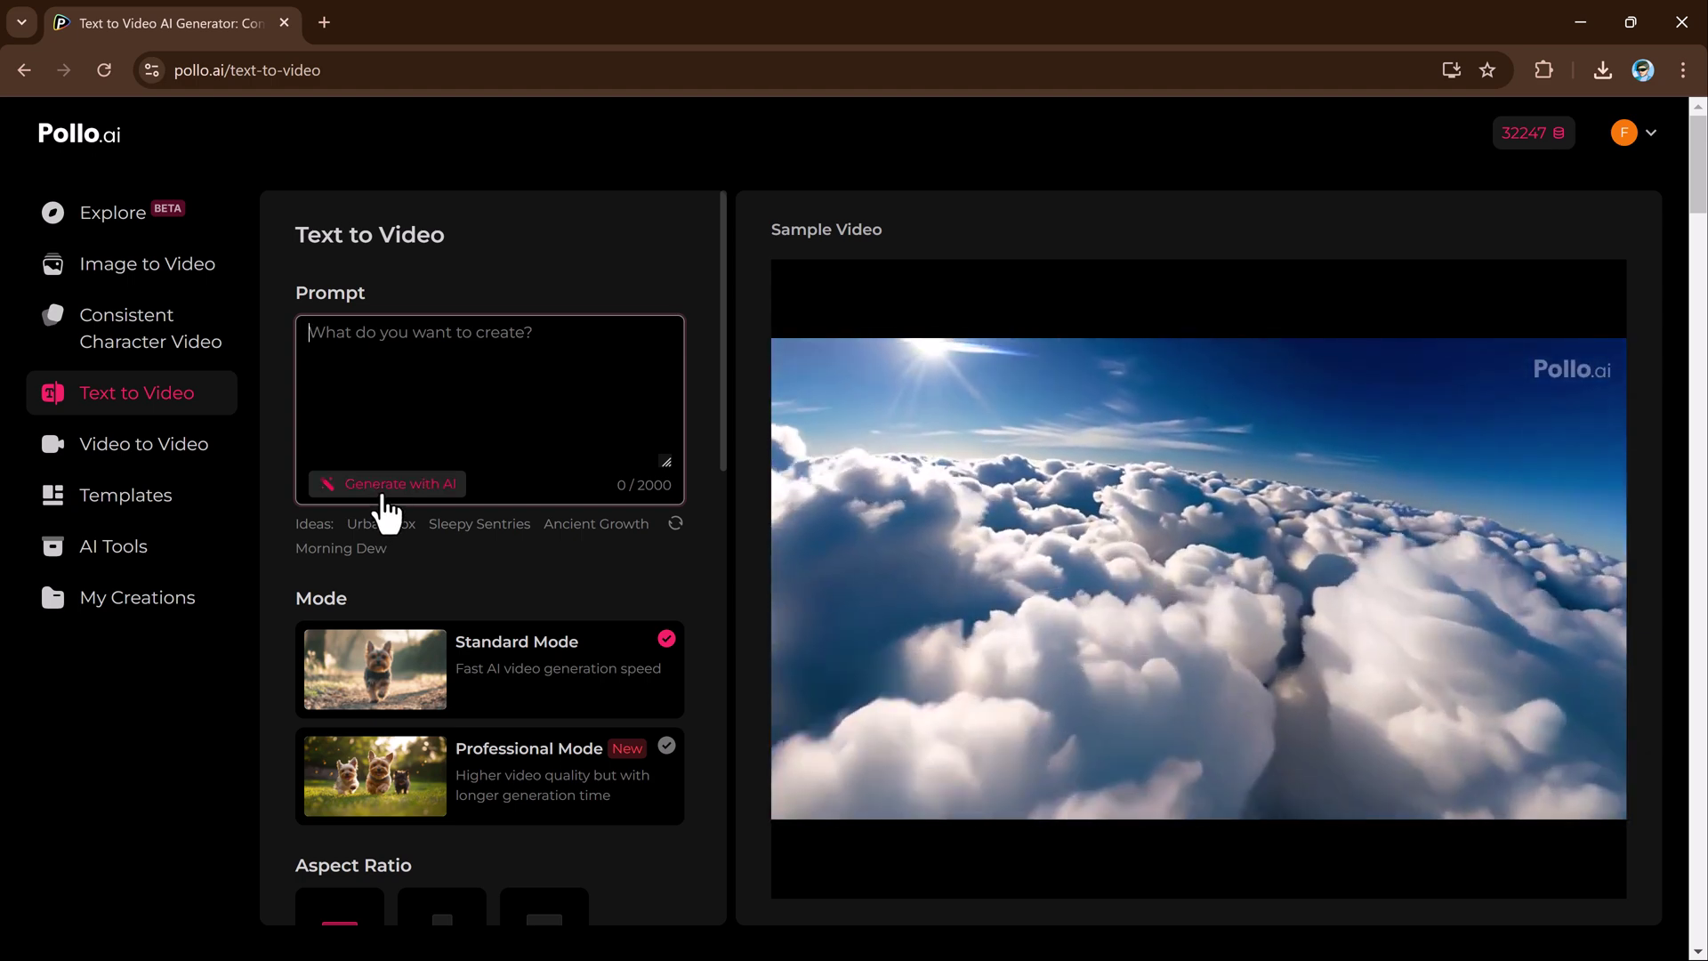
# Have AI suggest prompts from the idea 'Boys Friendship' and use the summer camping trip prompt
pyautogui.click(383, 495)
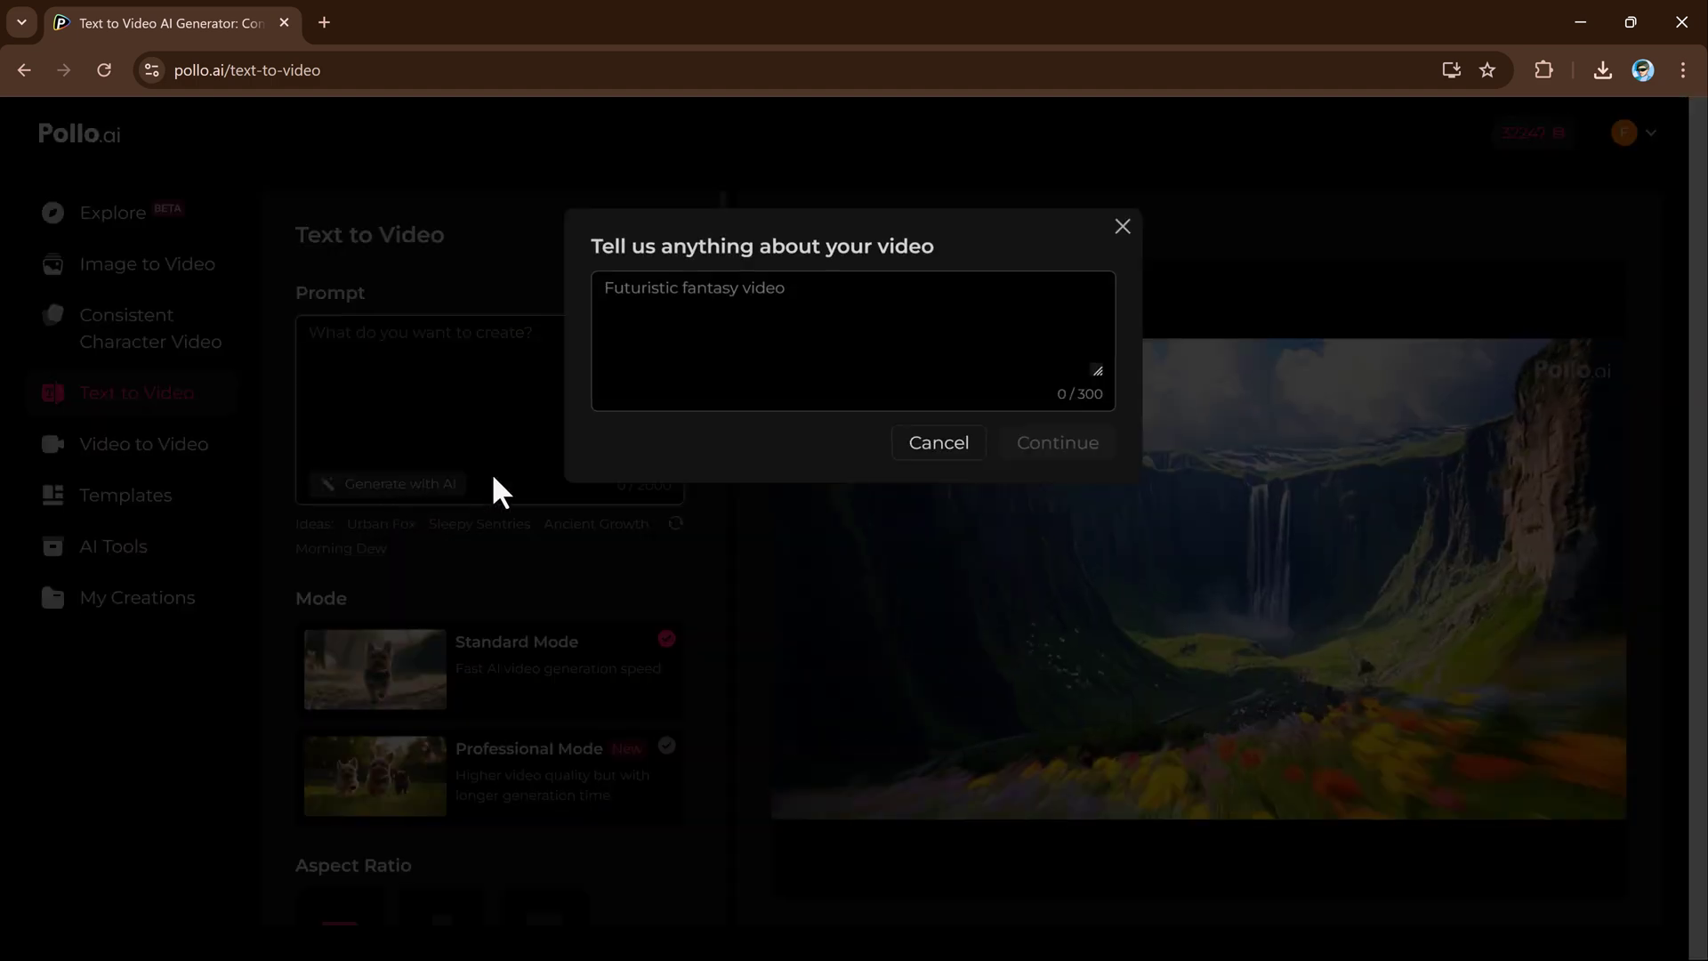
pyautogui.write('Boys Friendship')
pyautogui.click(1097, 455)
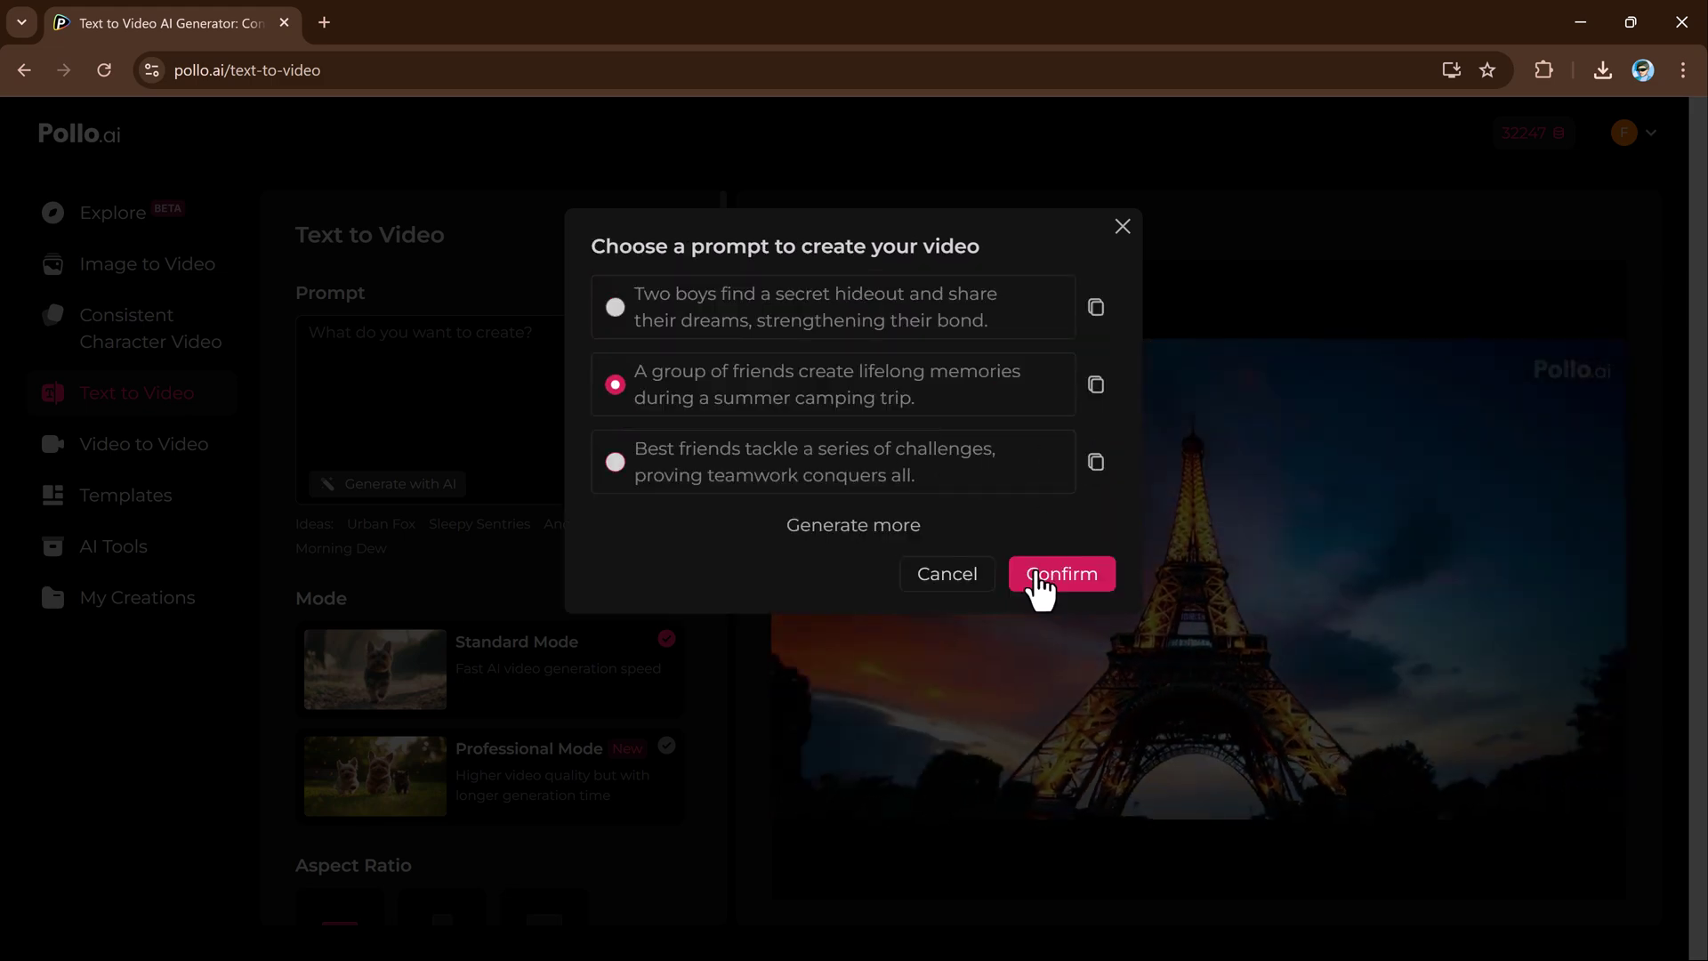
pyautogui.click(1054, 578)
# Switch to Professional Mode and start generating the campfire video
pyautogui.scroll(-3, 493, 485)
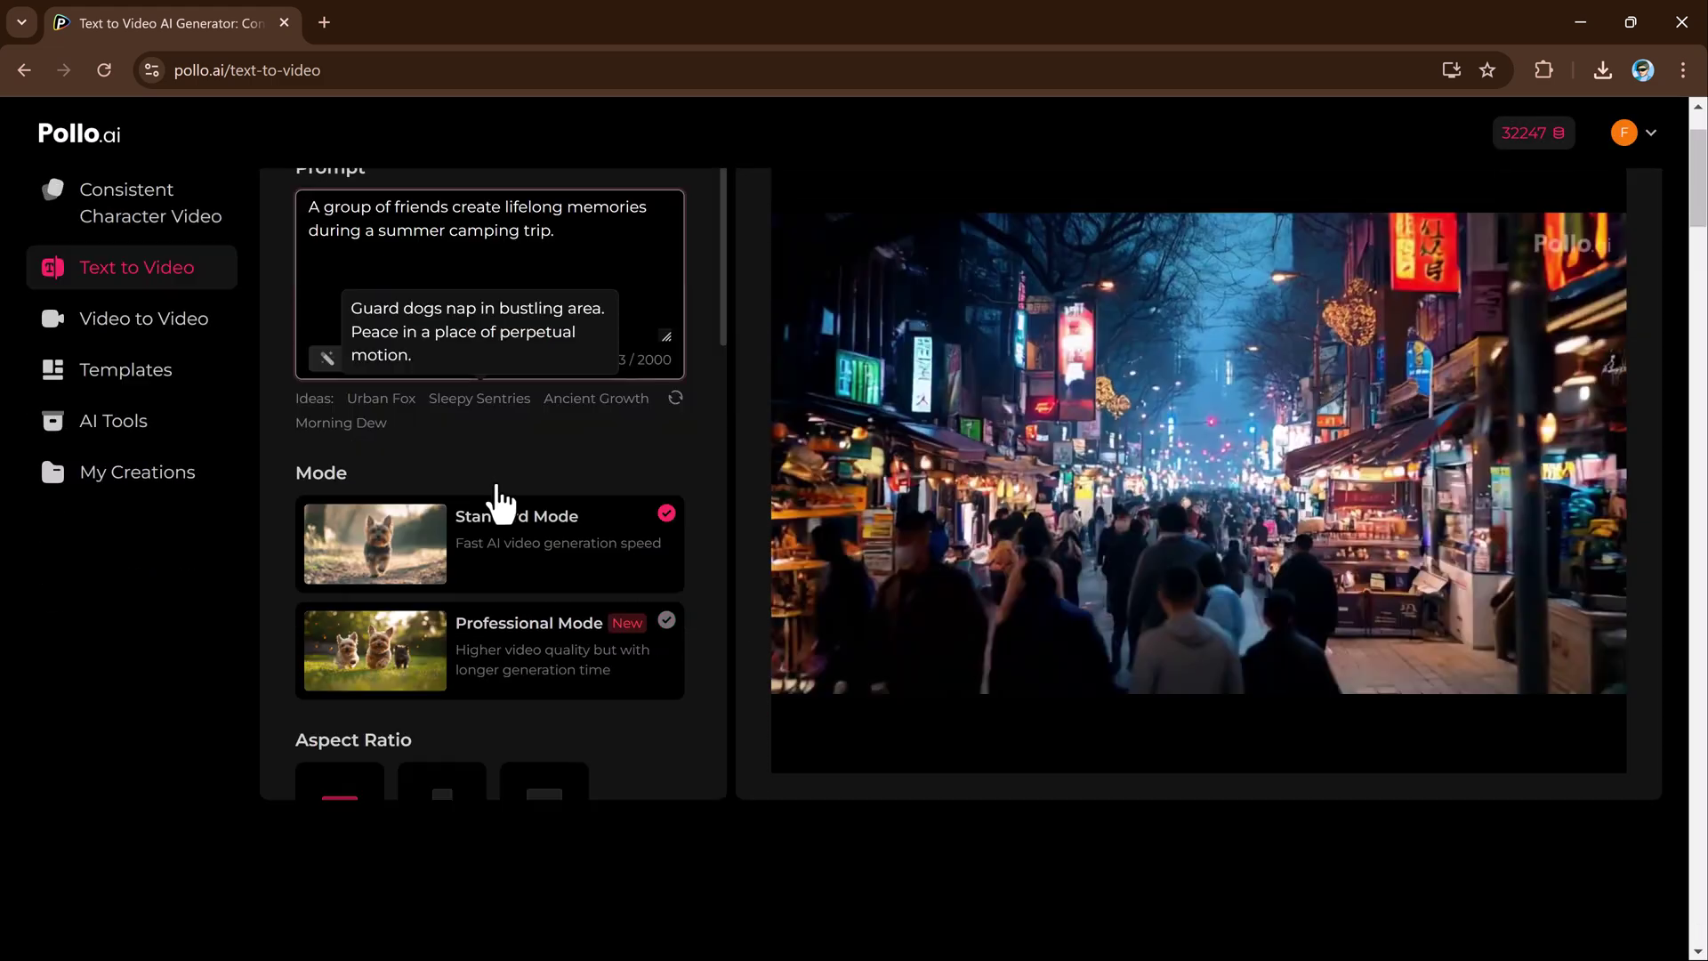
pyautogui.click(559, 458)
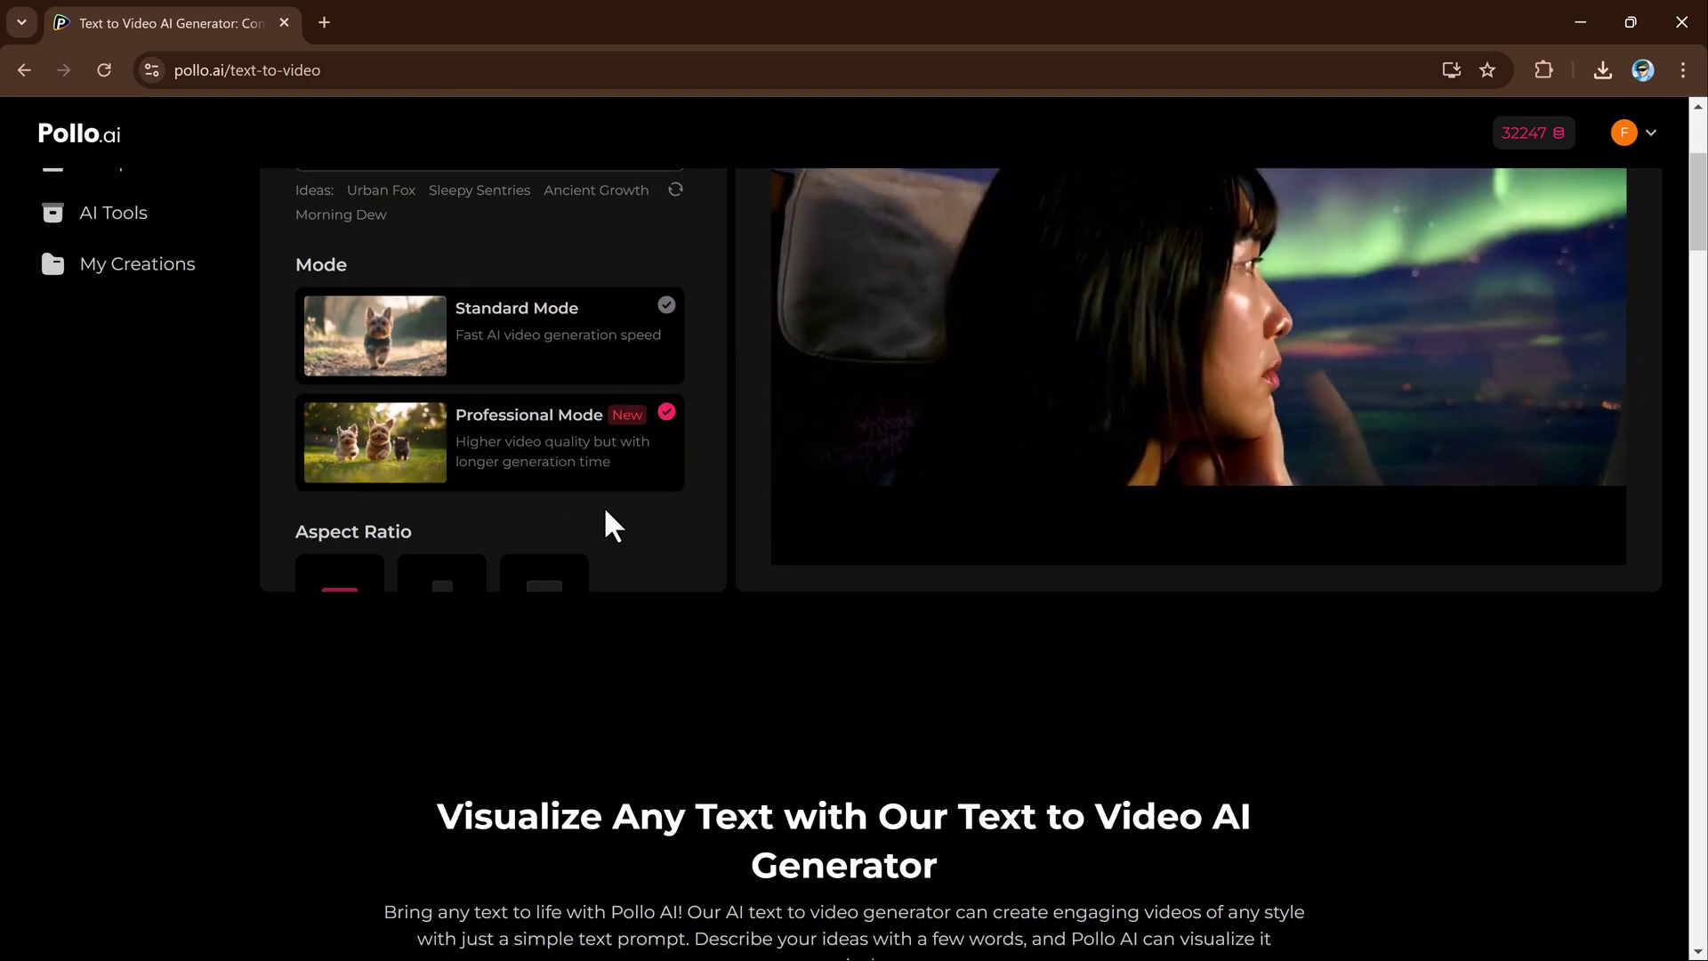
pyautogui.scroll(-10, 603, 506)
pyautogui.click(515, 538)
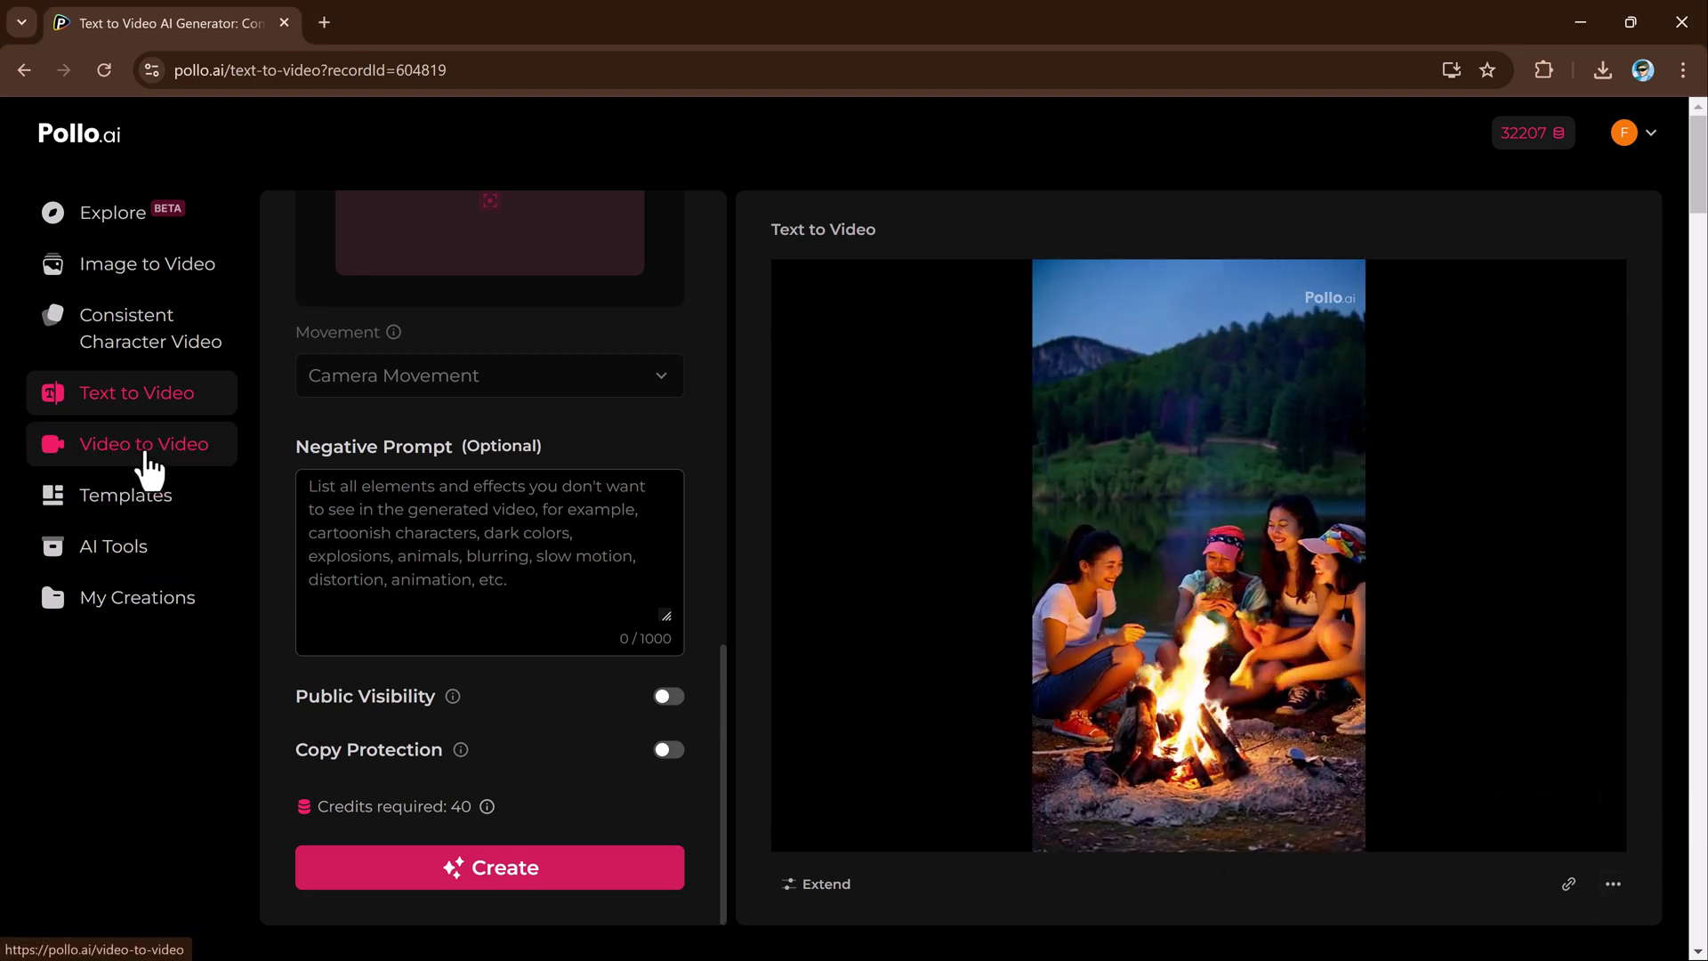
# Open Video to Video and upload the mp4 clip as the source video
pyautogui.click(147, 454)
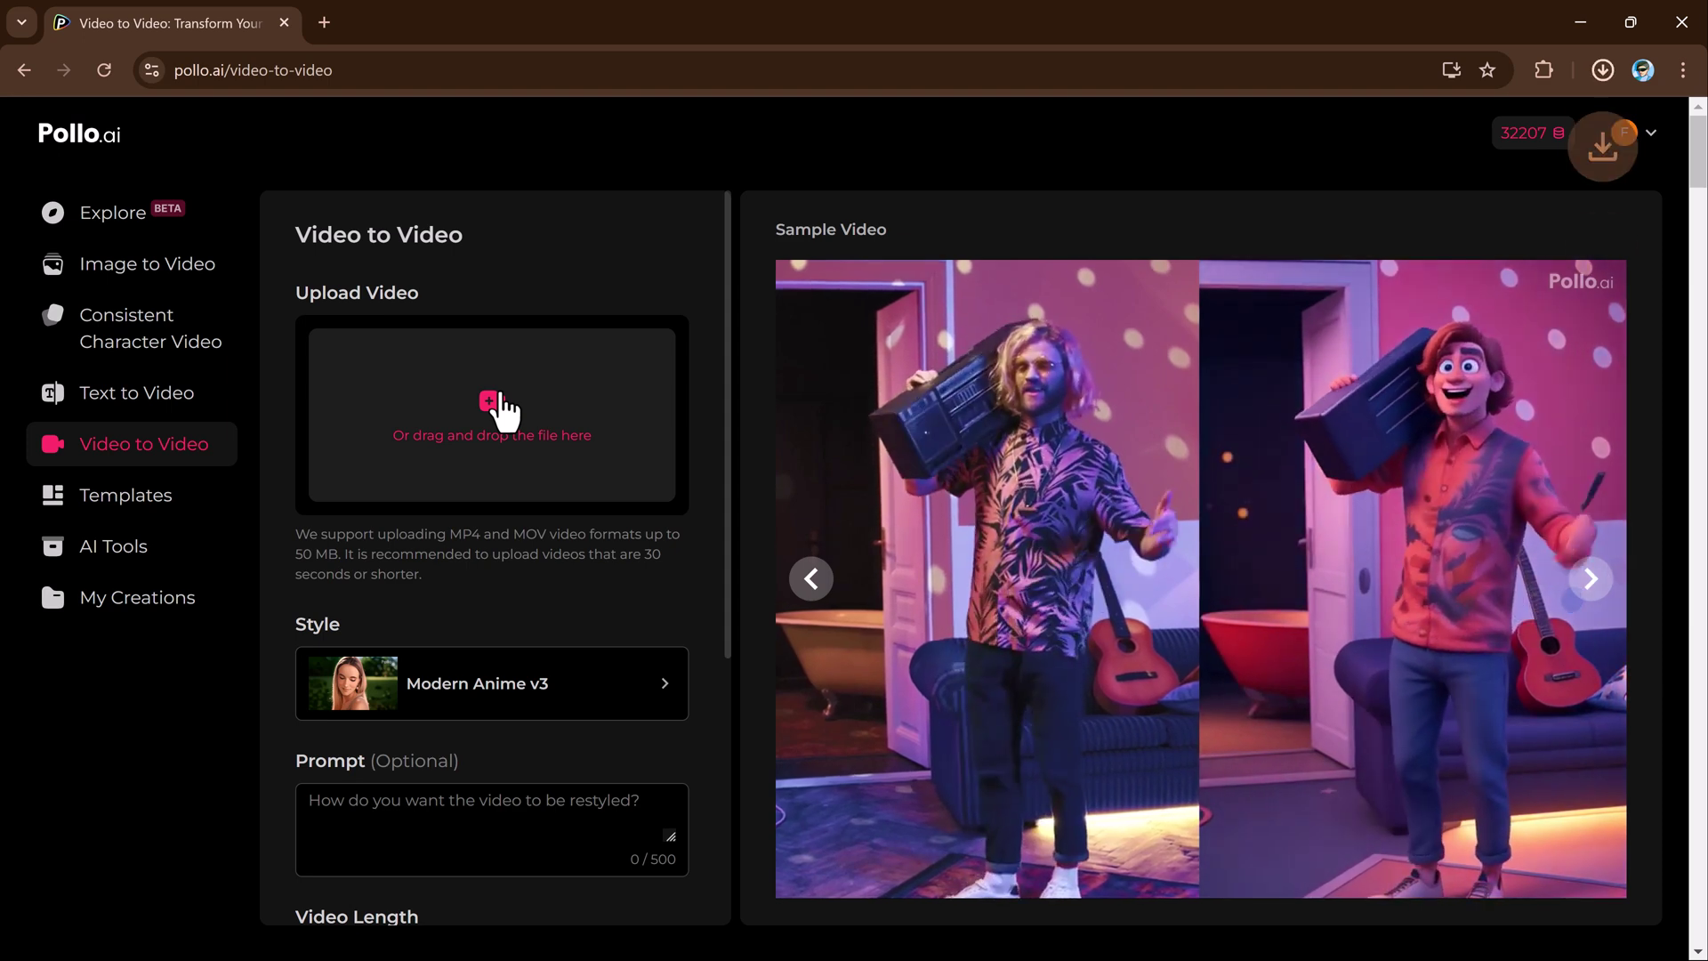
pyautogui.click(501, 400)
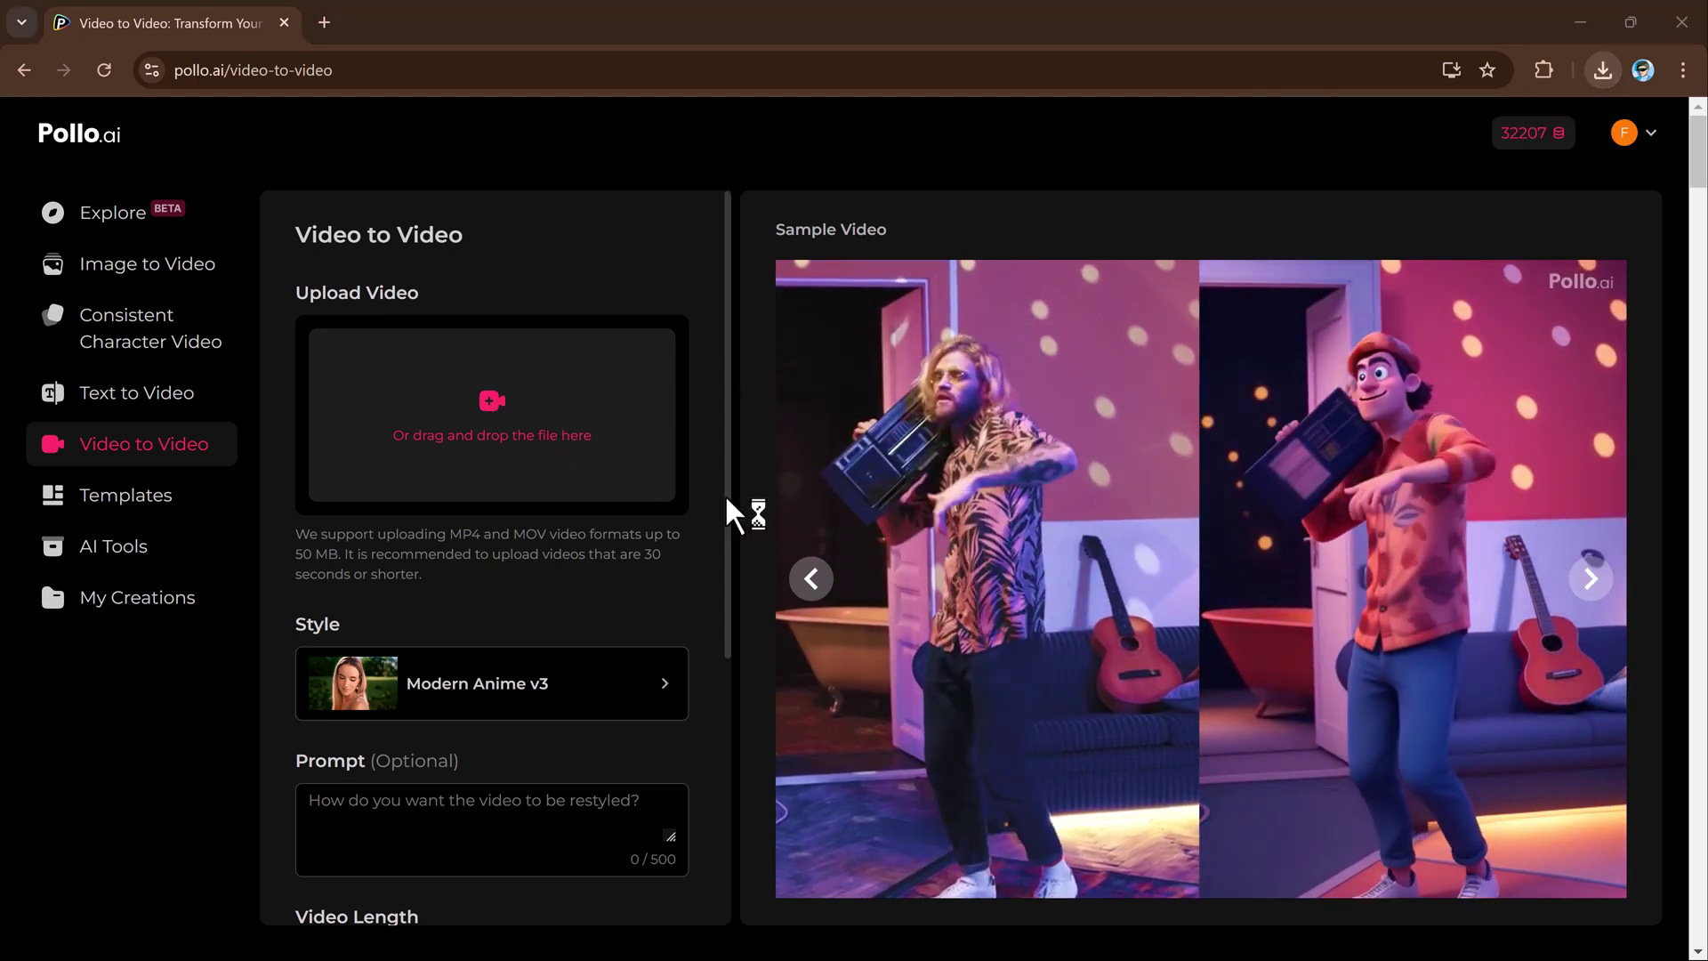
pyautogui.click(763, 360)
pyautogui.doubleClick(761, 358)
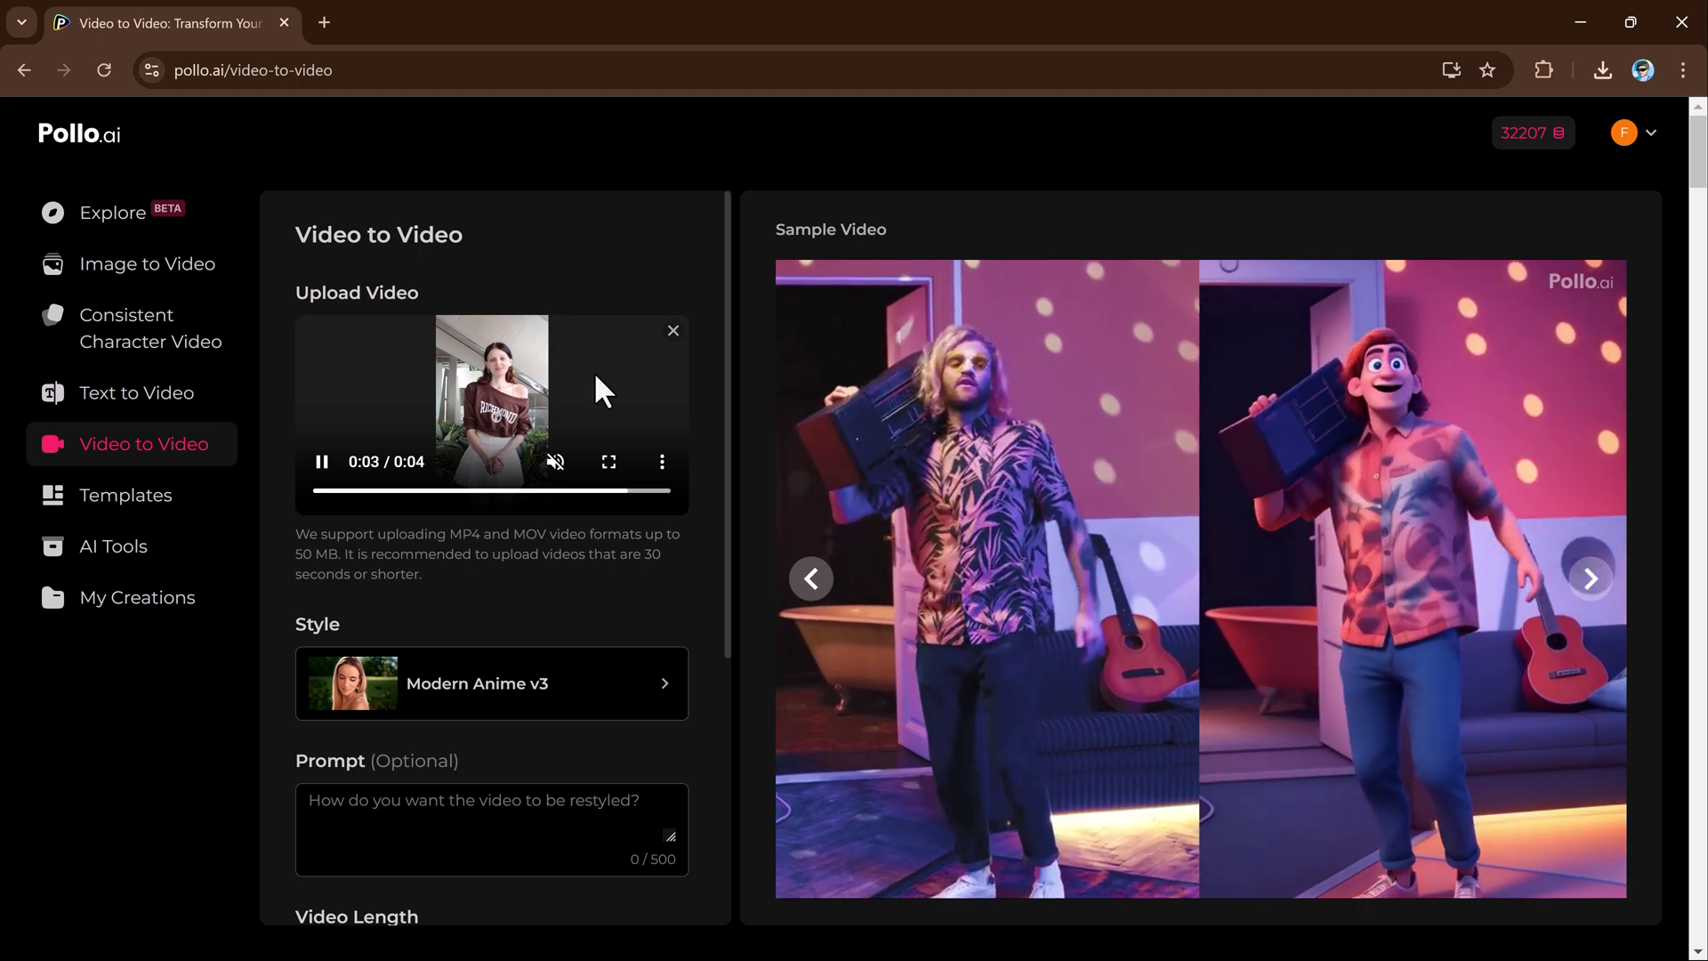
# Choose the Disney Pixar v3 restyling style
pyautogui.scroll(-4, 594, 371)
pyautogui.scroll(-1, 599, 373)
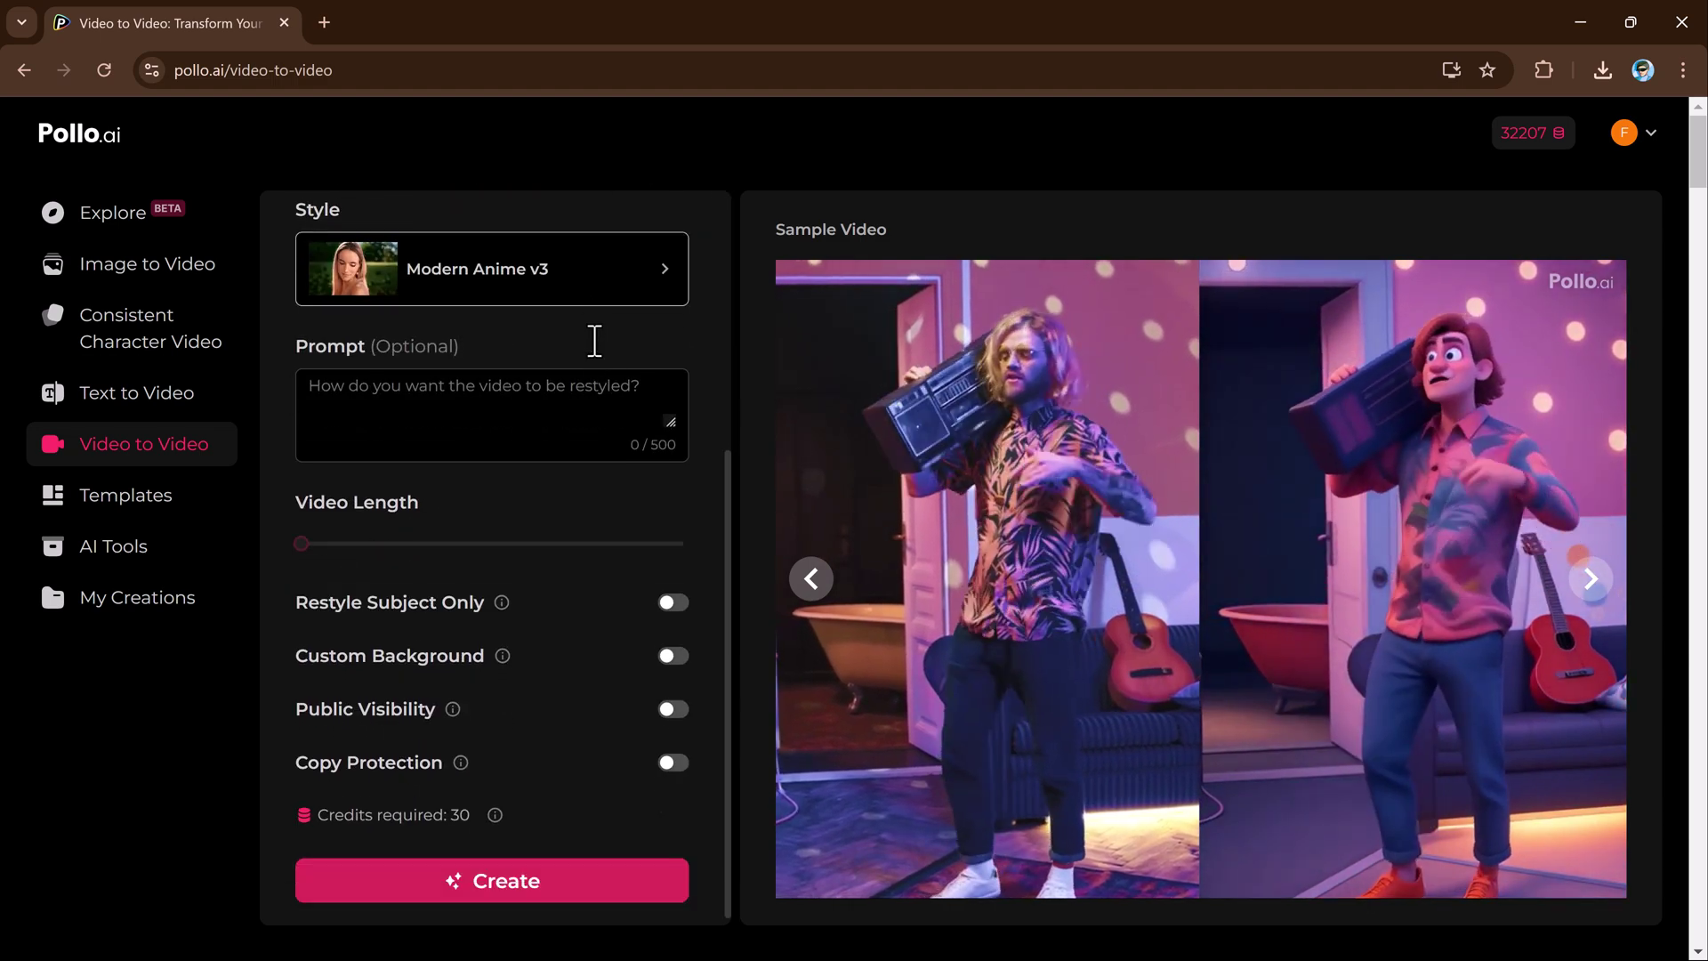
pyautogui.click(640, 293)
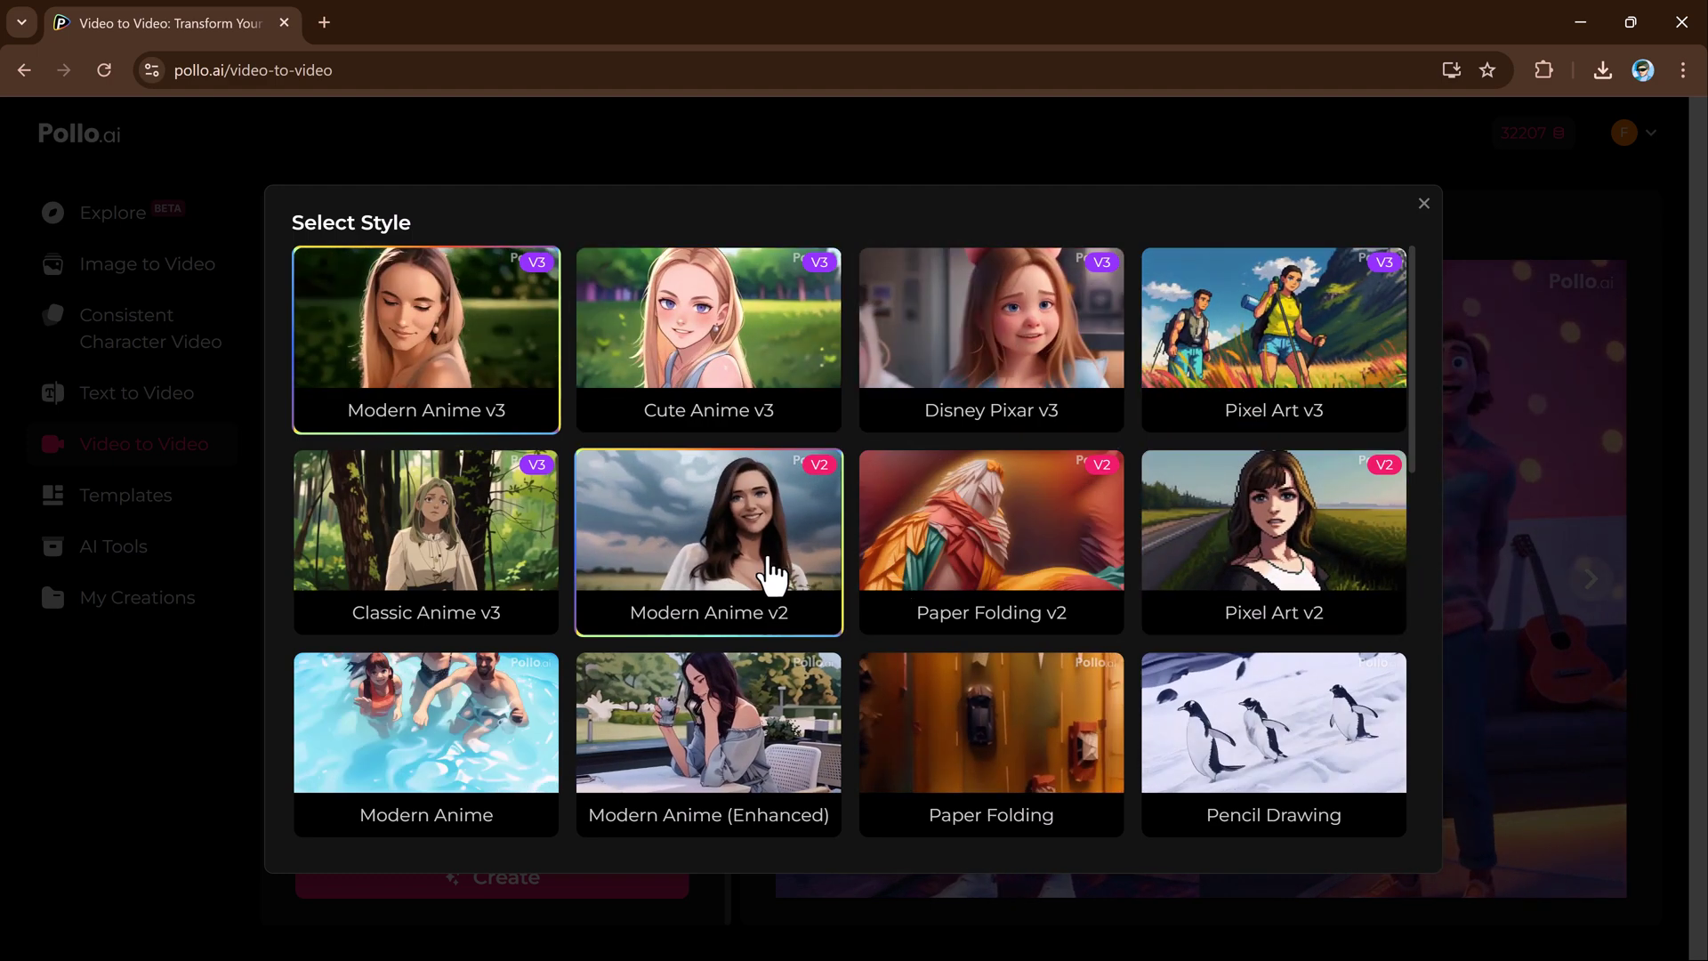
pyautogui.scroll(-5, 761, 573)
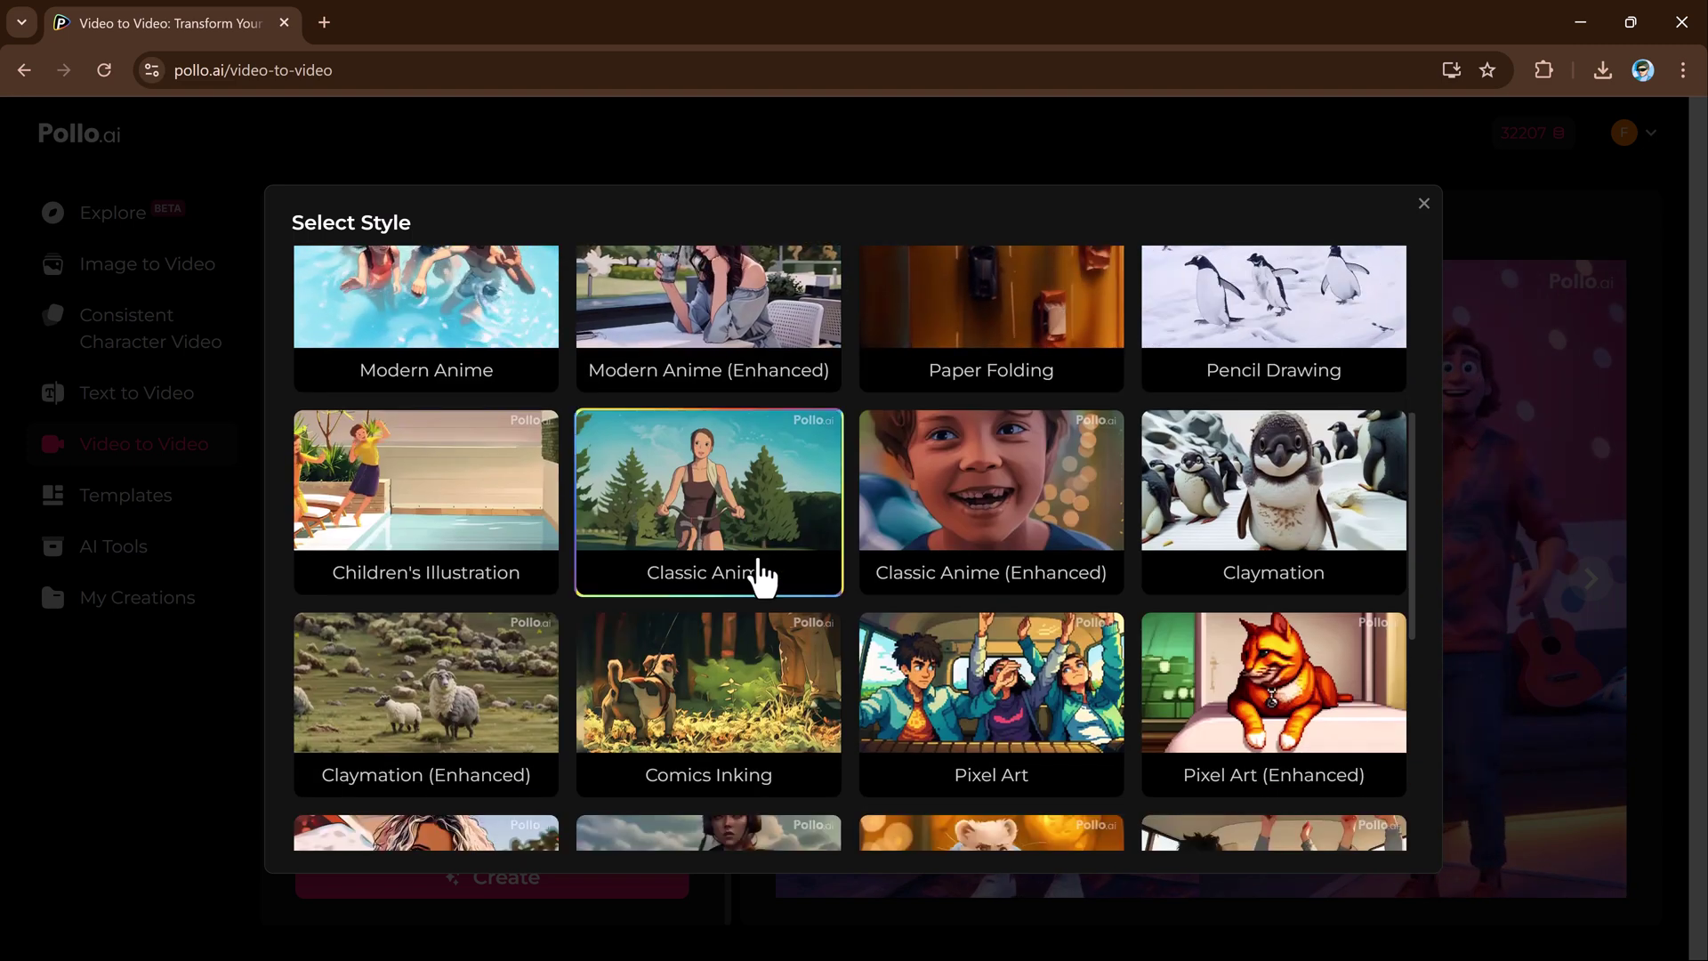
pyautogui.scroll(-2, 766, 622)
pyautogui.scroll(7, 758, 400)
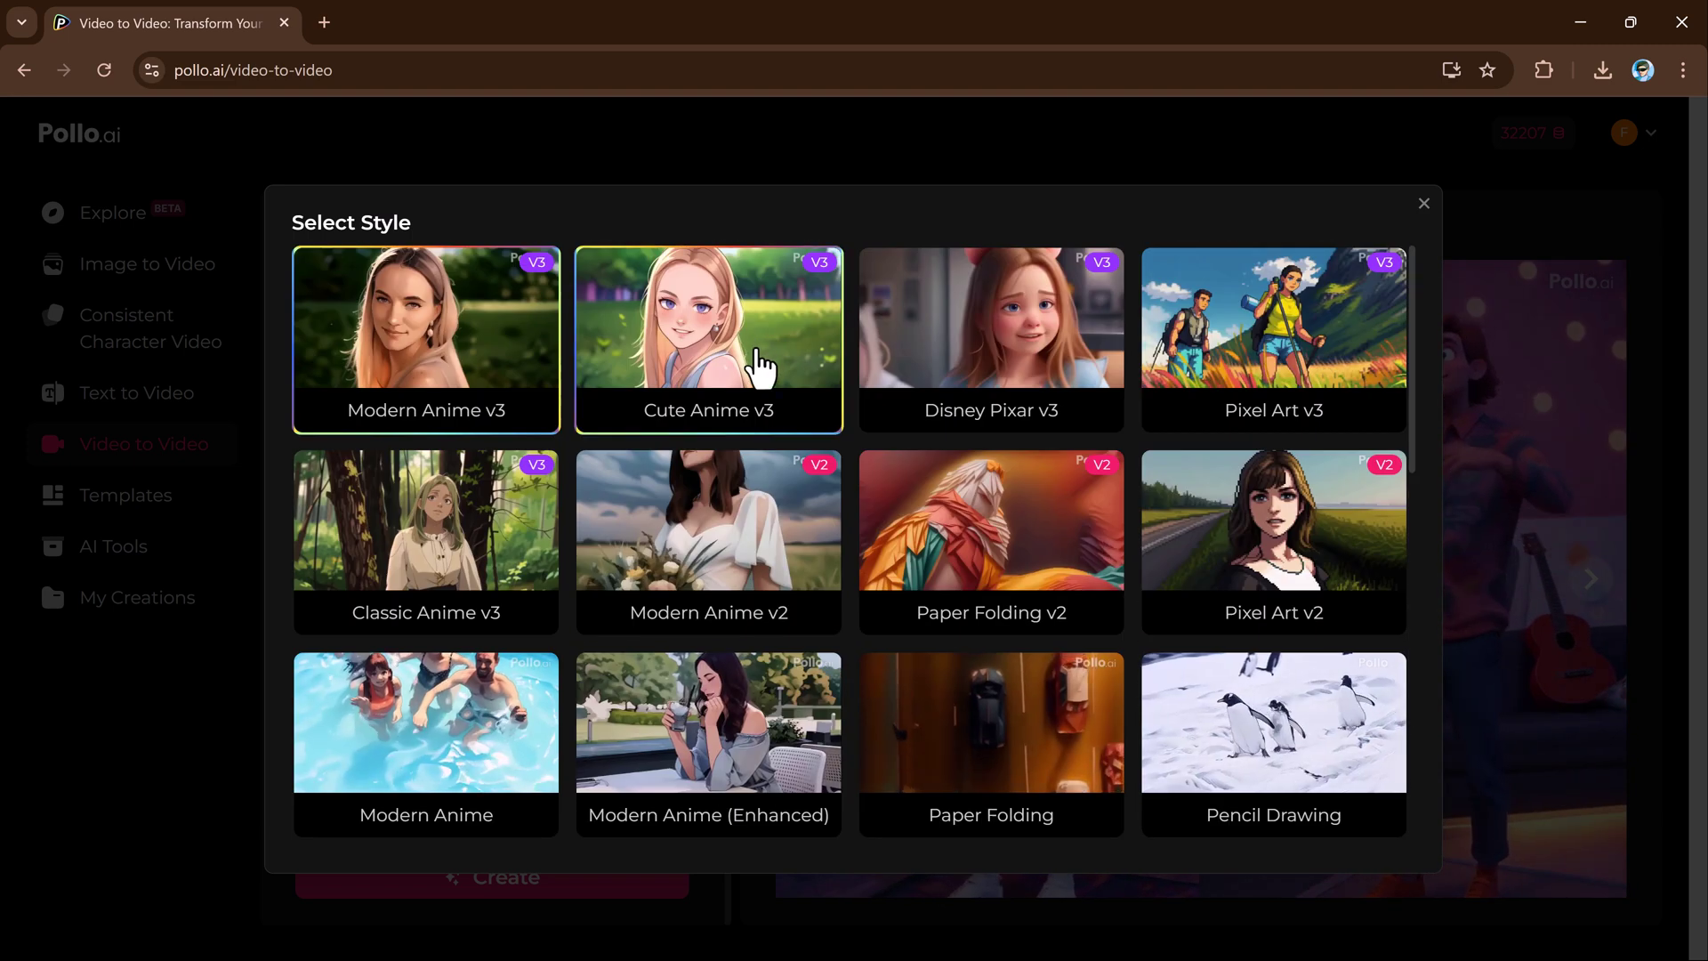
pyautogui.click(1047, 349)
pyautogui.click(1423, 204)
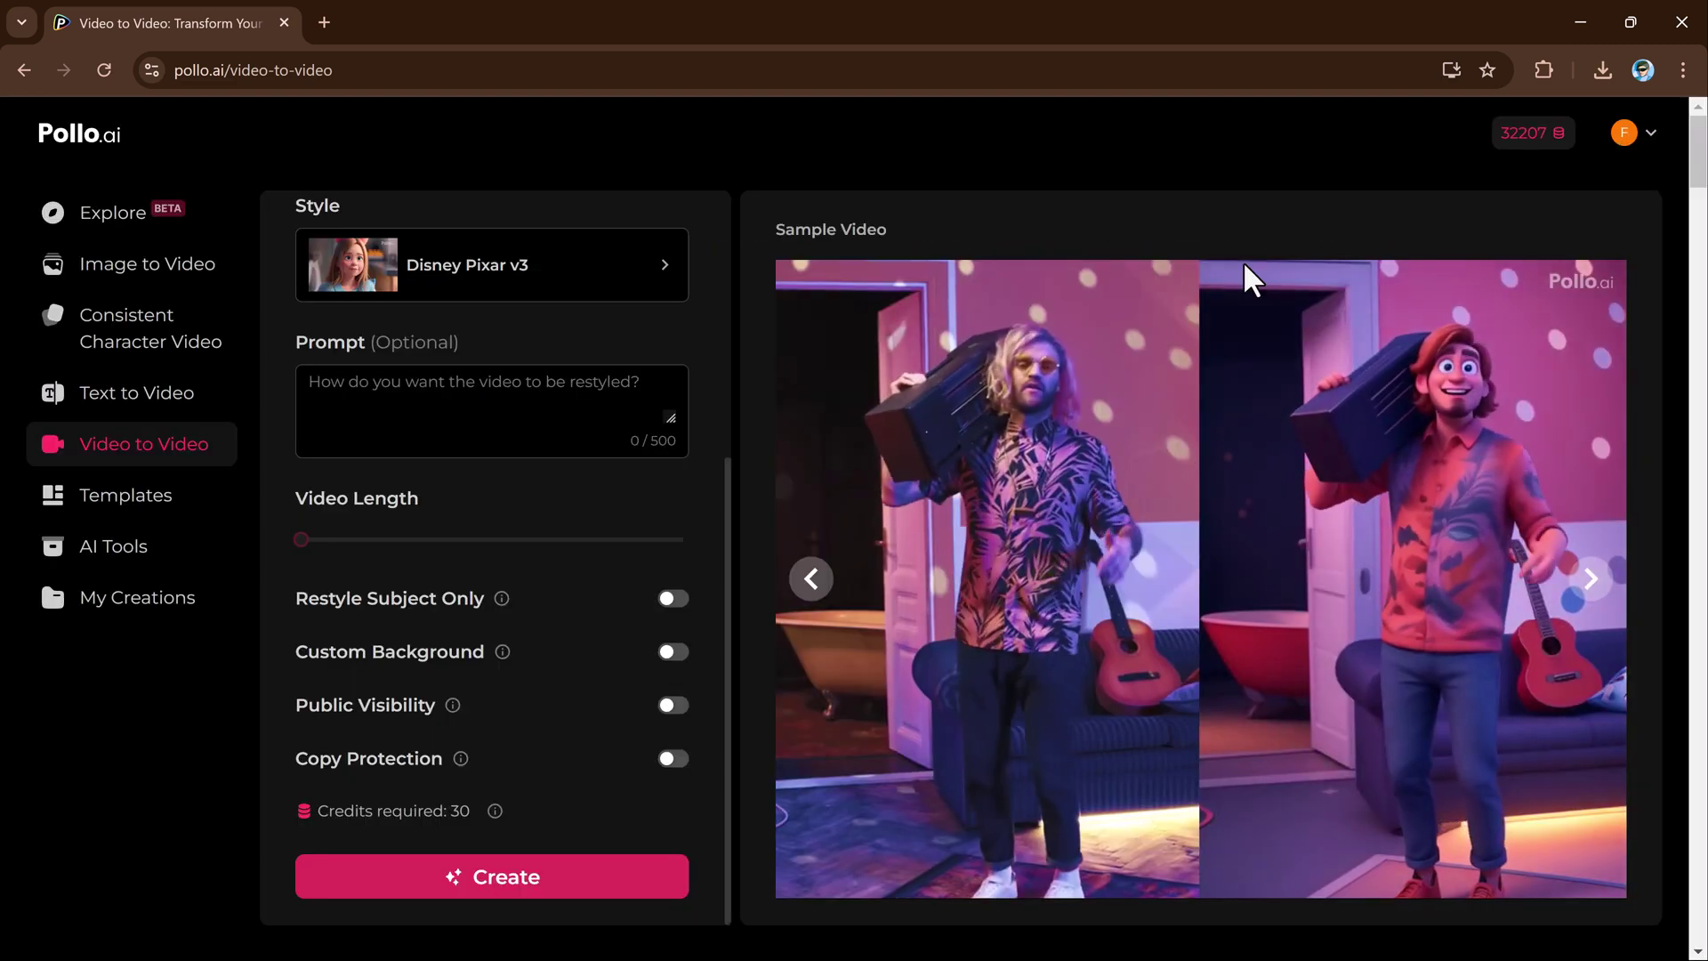
# Start generating the Pixar-style version of the clip
pyautogui.scroll(-1, 463, 612)
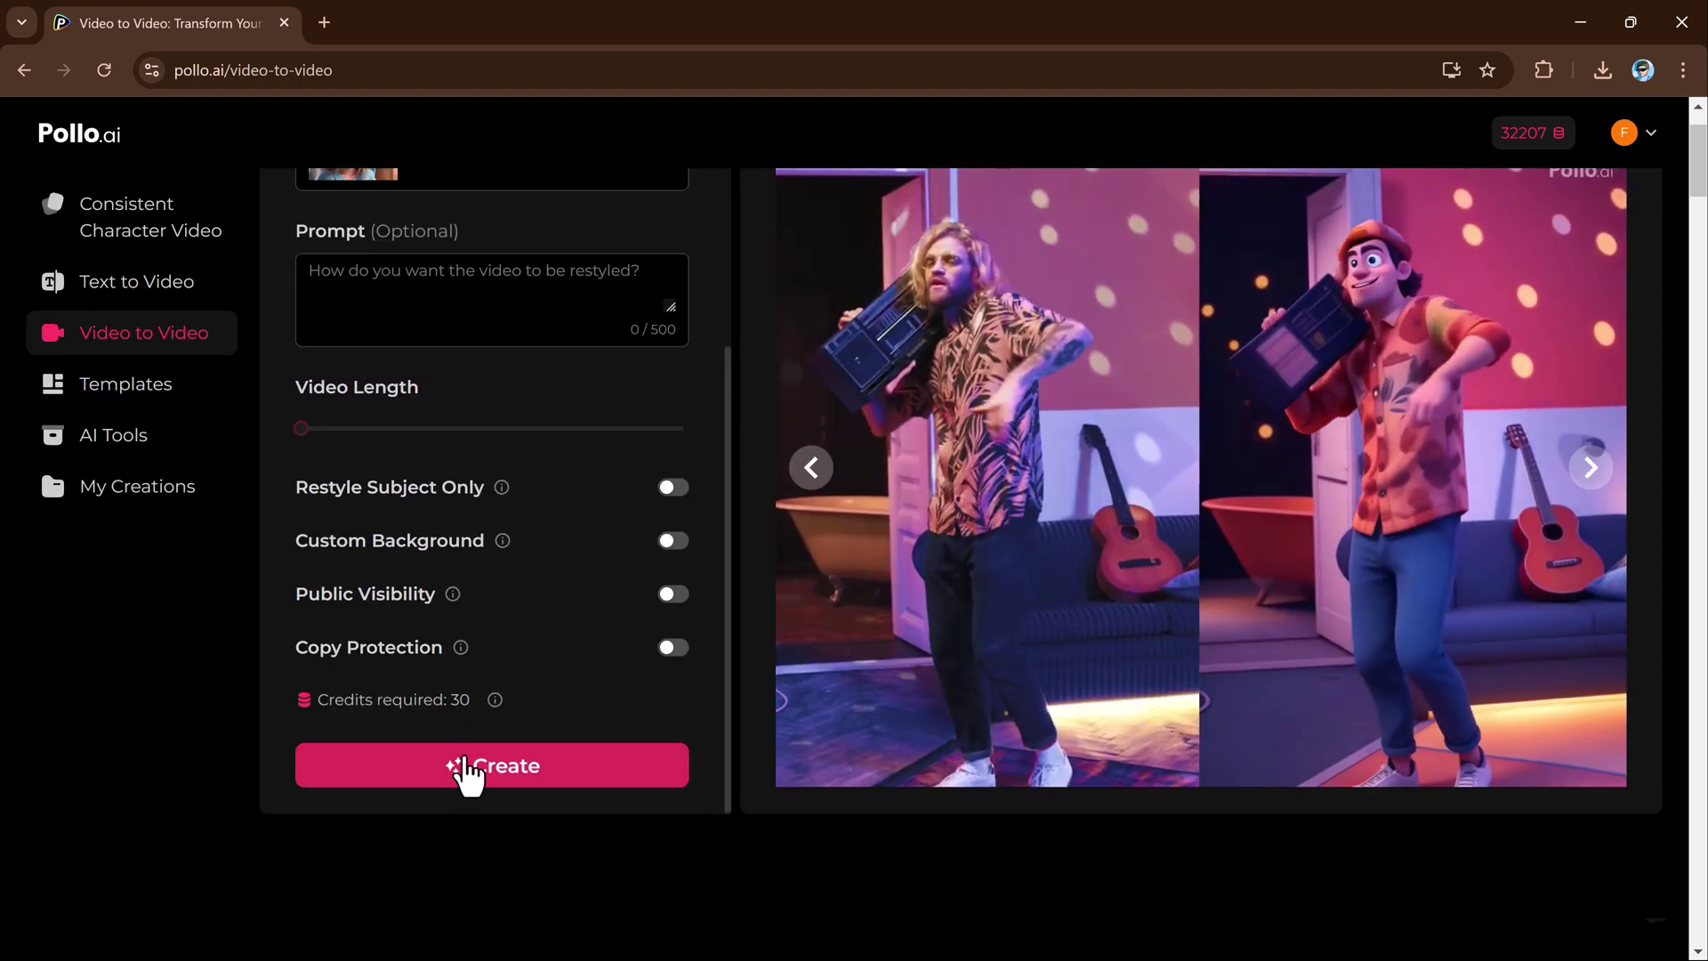
pyautogui.click(469, 772)
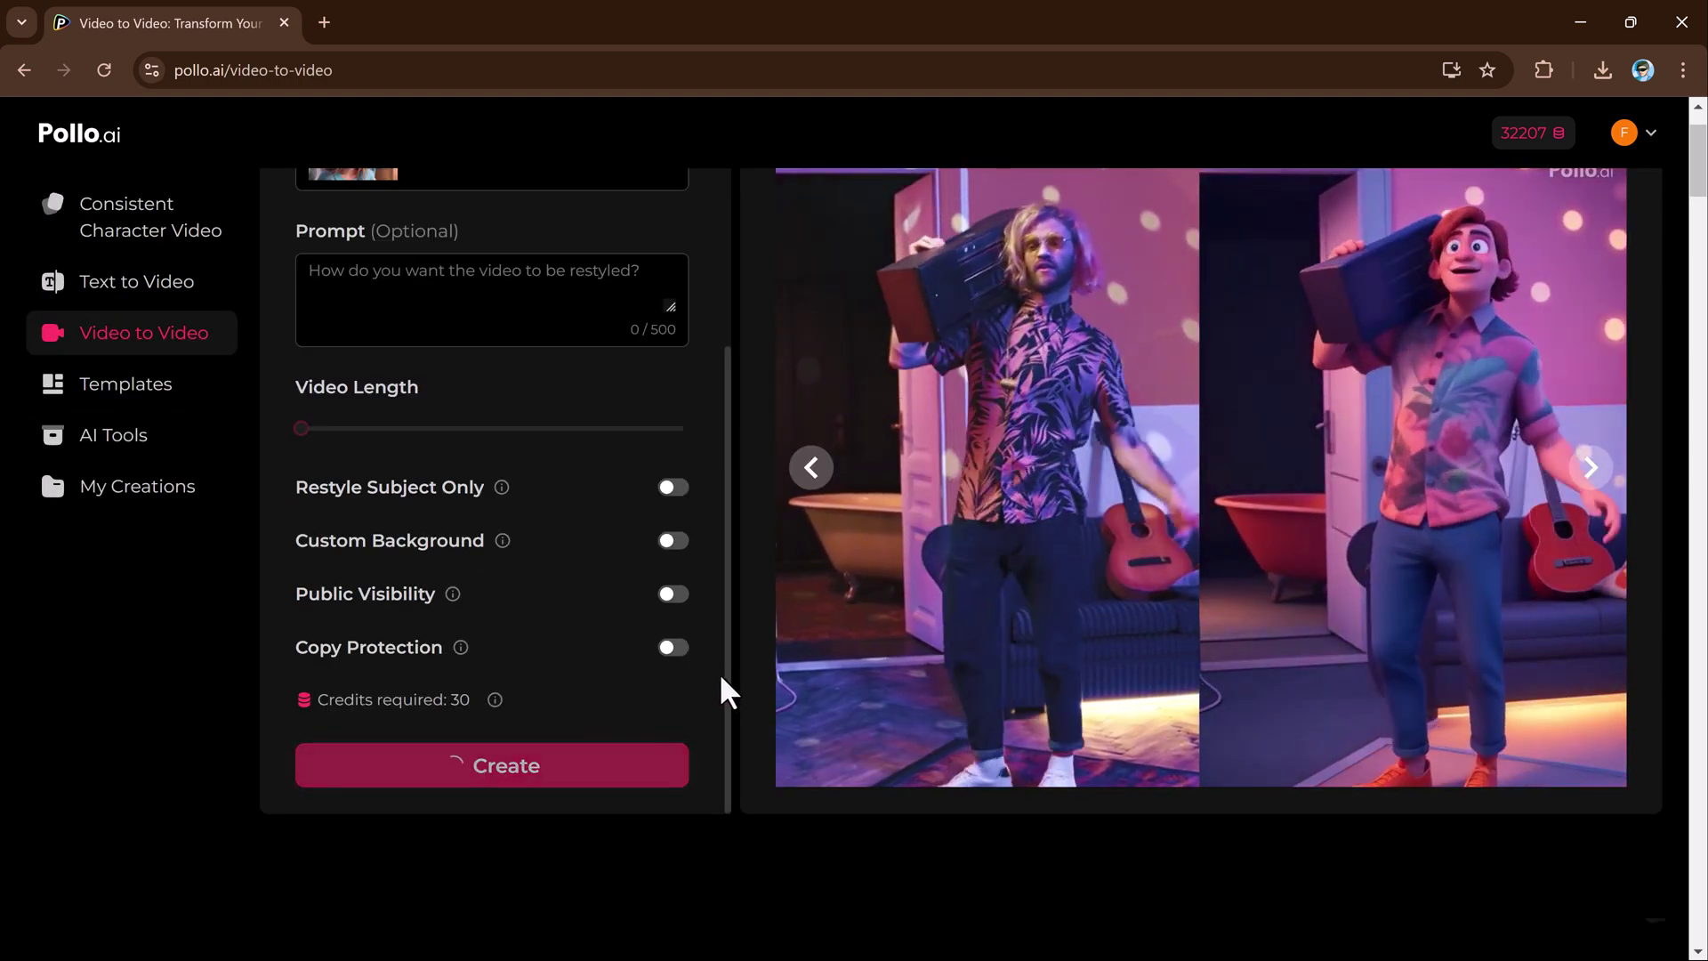
pyautogui.scroll(3, 718, 670)
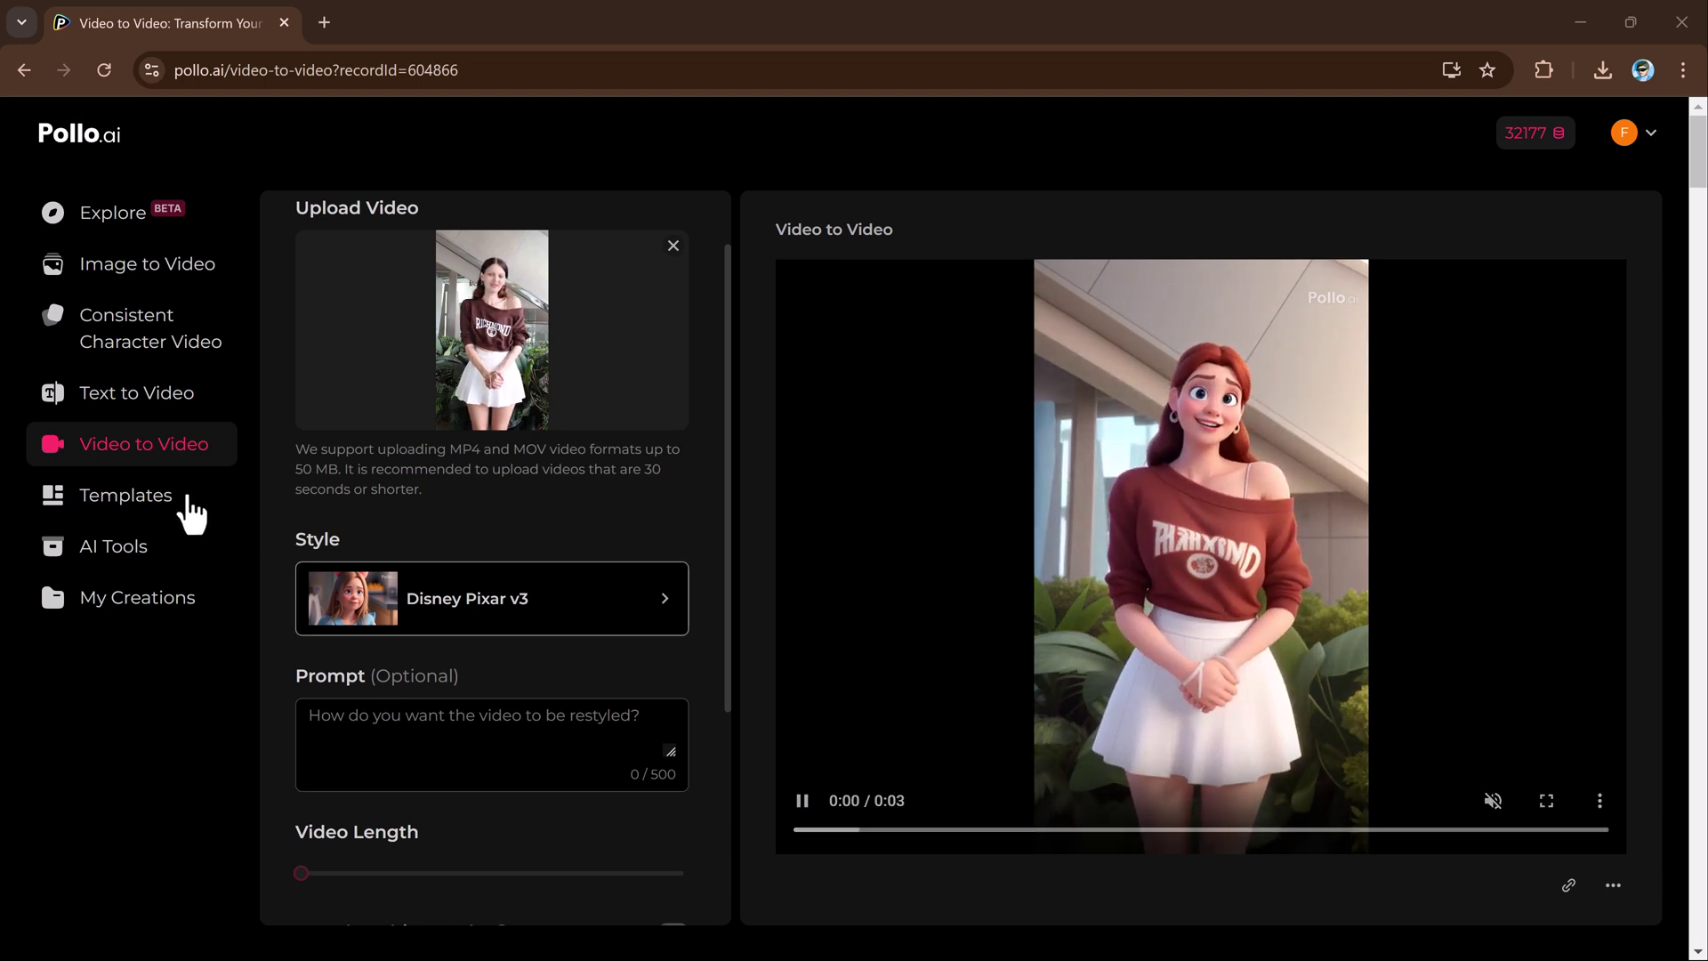
# Open the AI Squish Effect template from Templates and upload a photo
pyautogui.click(112, 501)
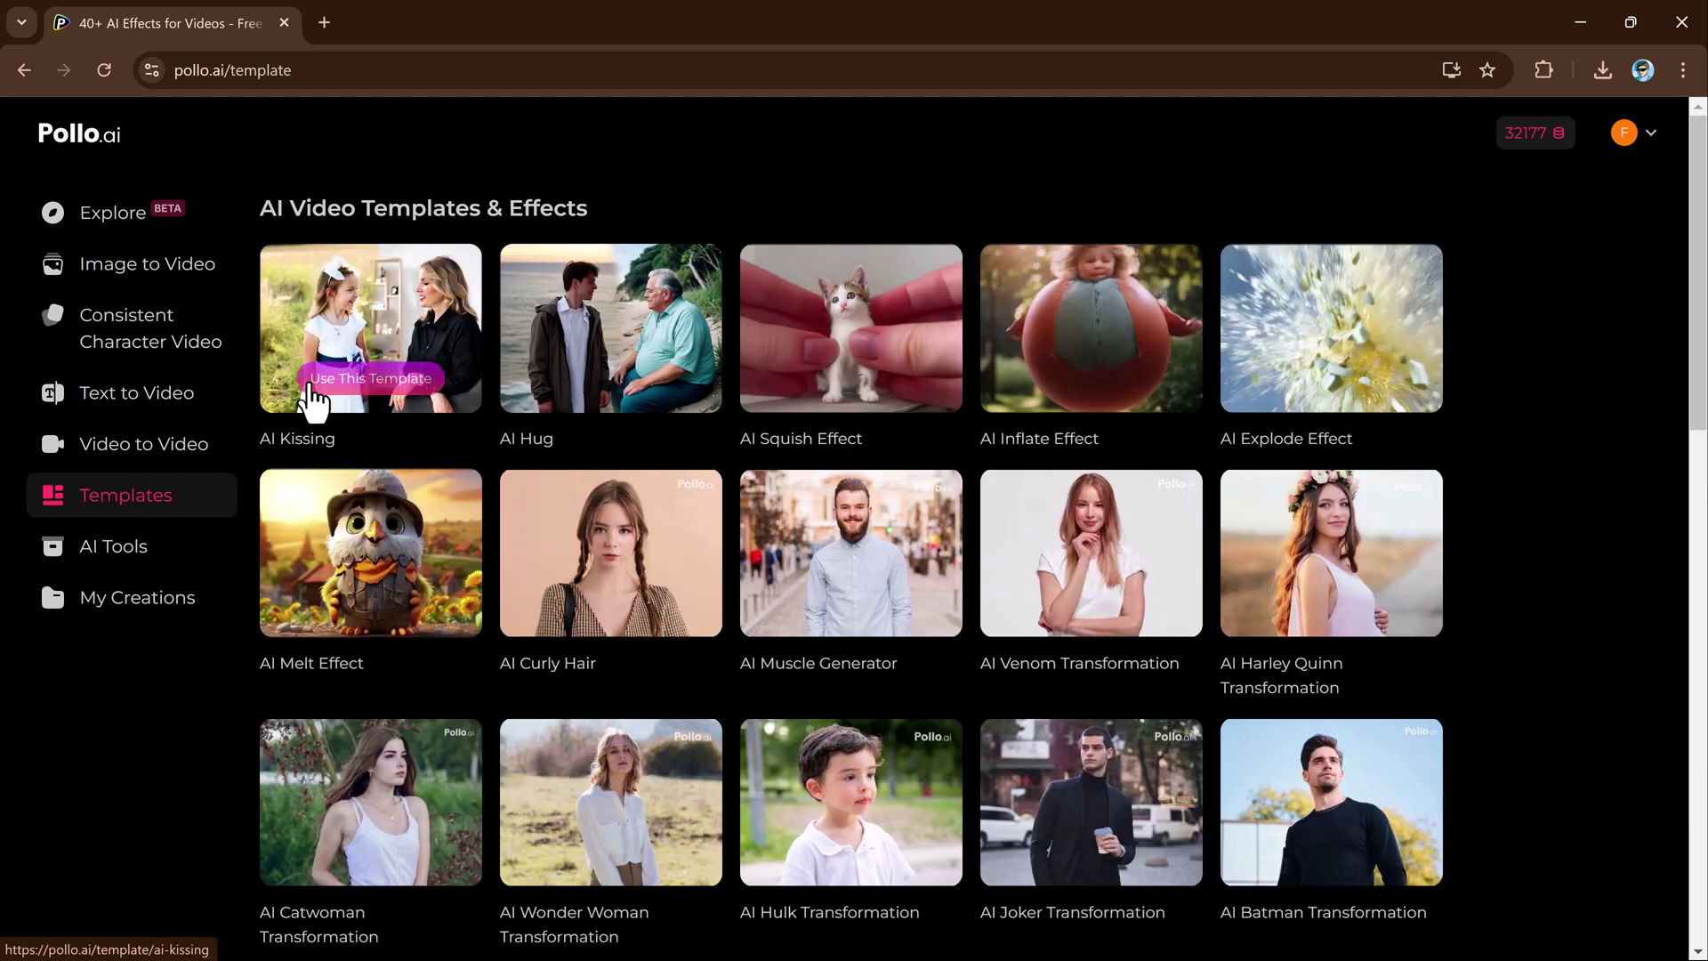
pyautogui.scroll(-1, 1049, 419)
pyautogui.scroll(1, 473, 297)
pyautogui.click(839, 391)
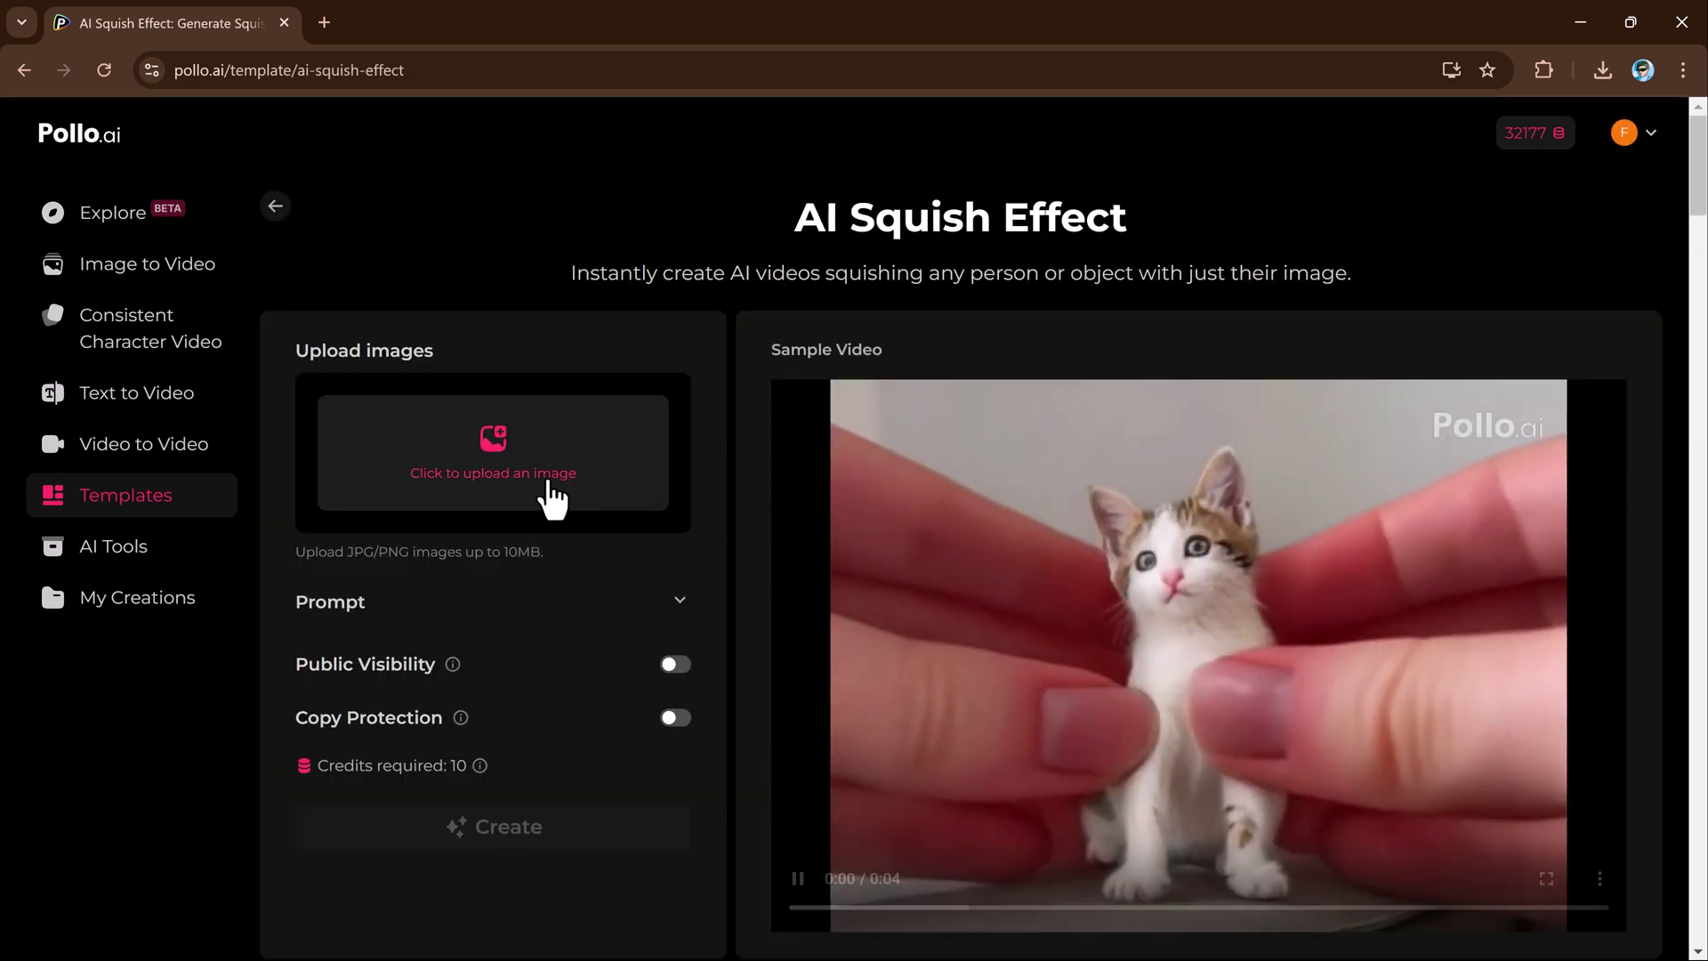
pyautogui.click(545, 489)
pyautogui.doubleClick(231, 371)
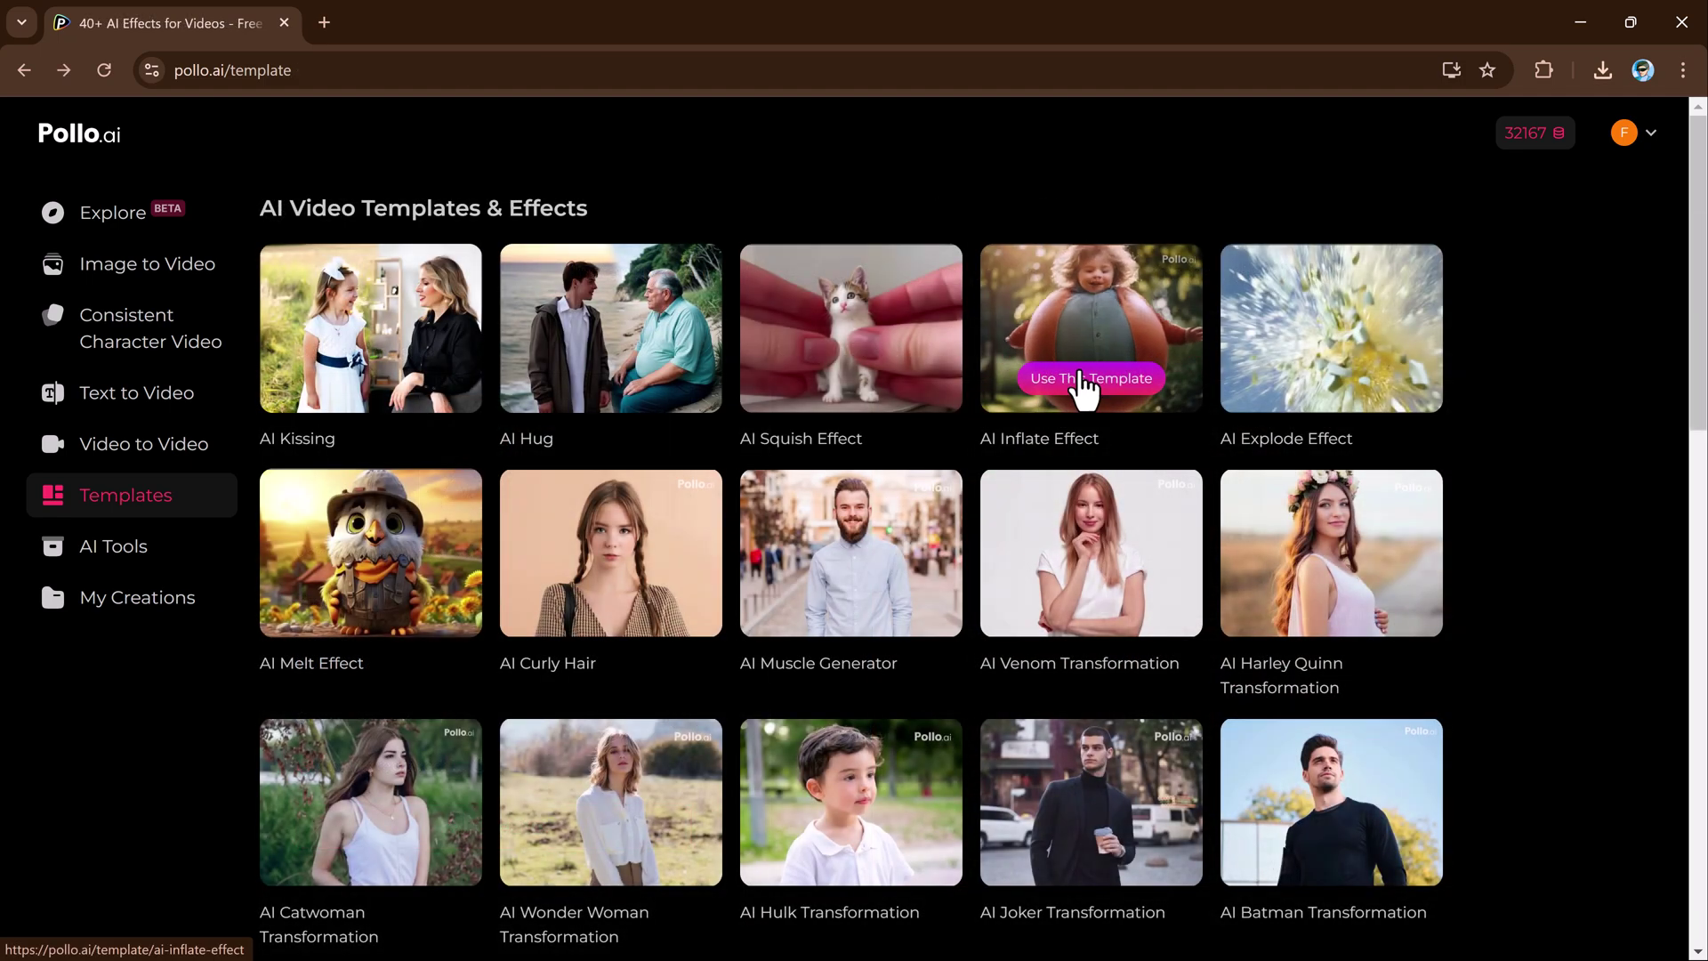
# Generate an AI Inflate Effect video from an uploaded photo
pyautogui.click(1081, 381)
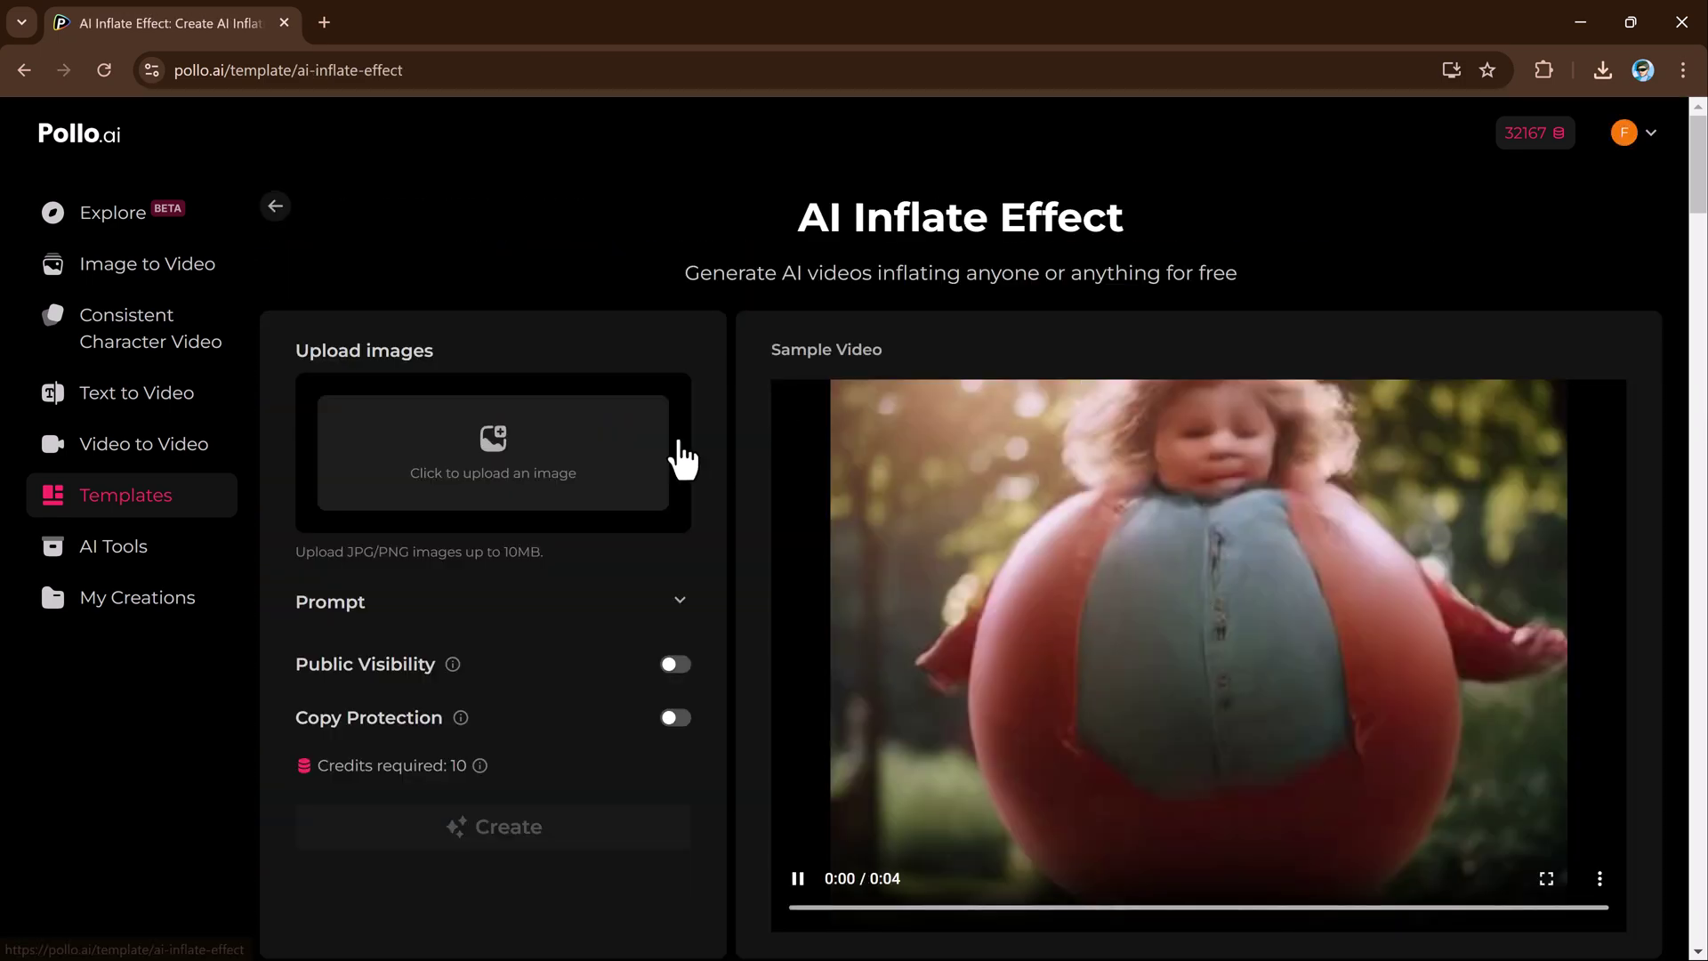
pyautogui.click(505, 462)
pyautogui.doubleClick(766, 210)
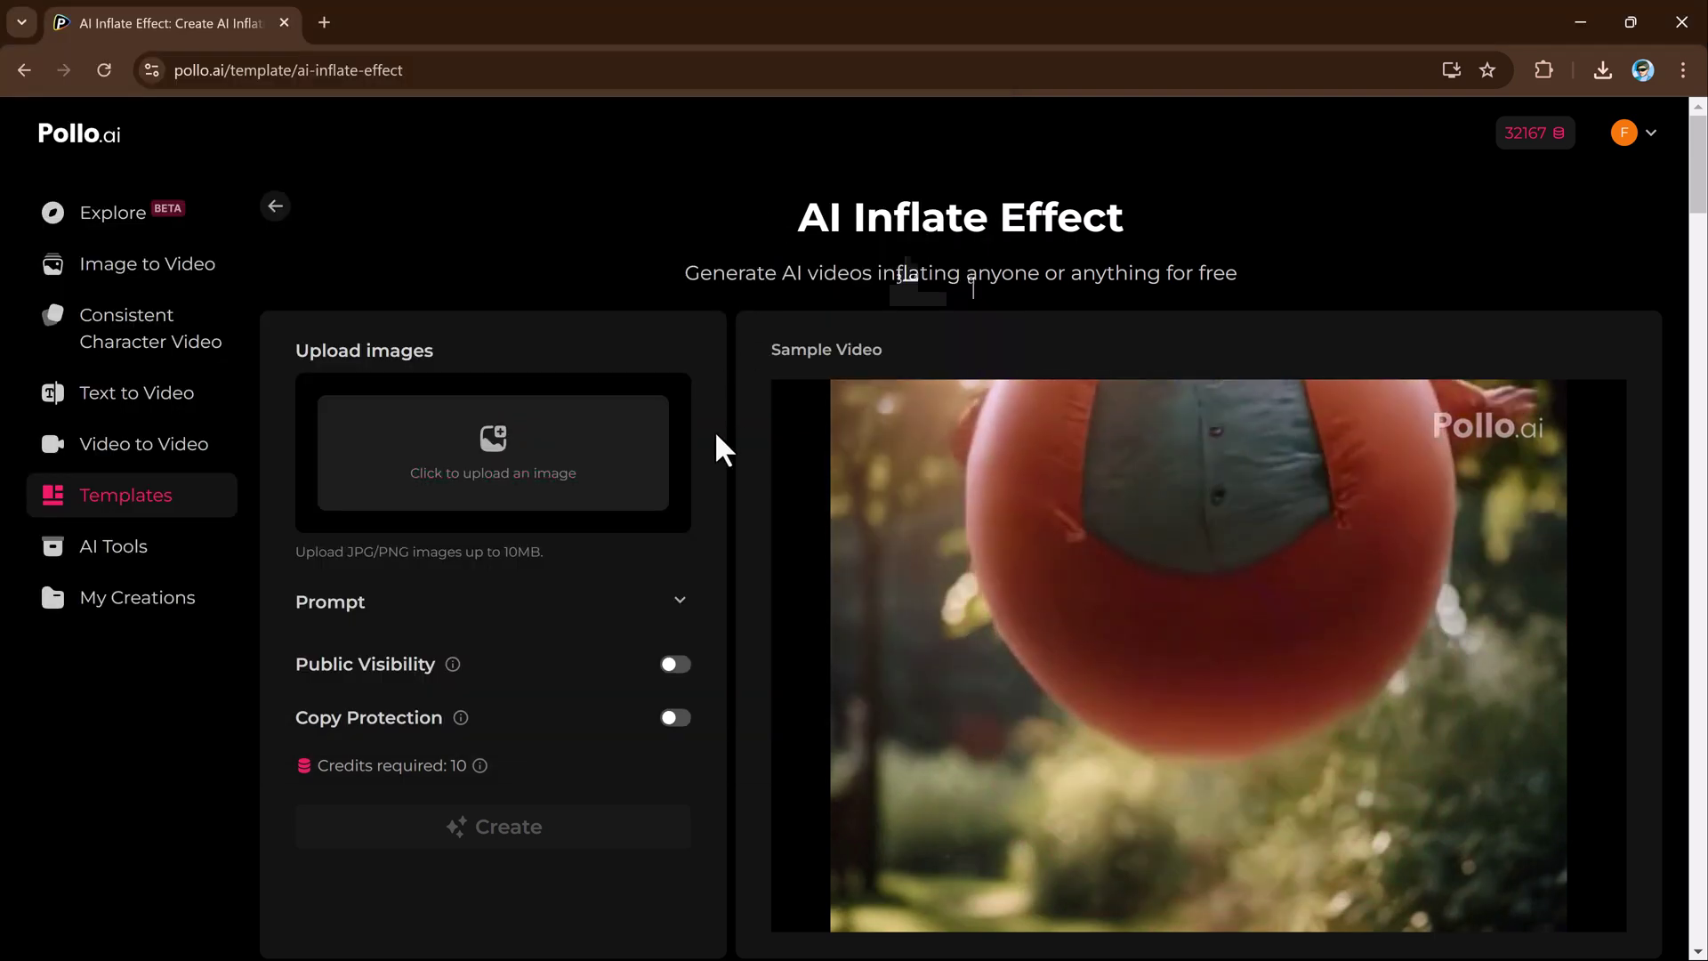
pyautogui.click(568, 829)
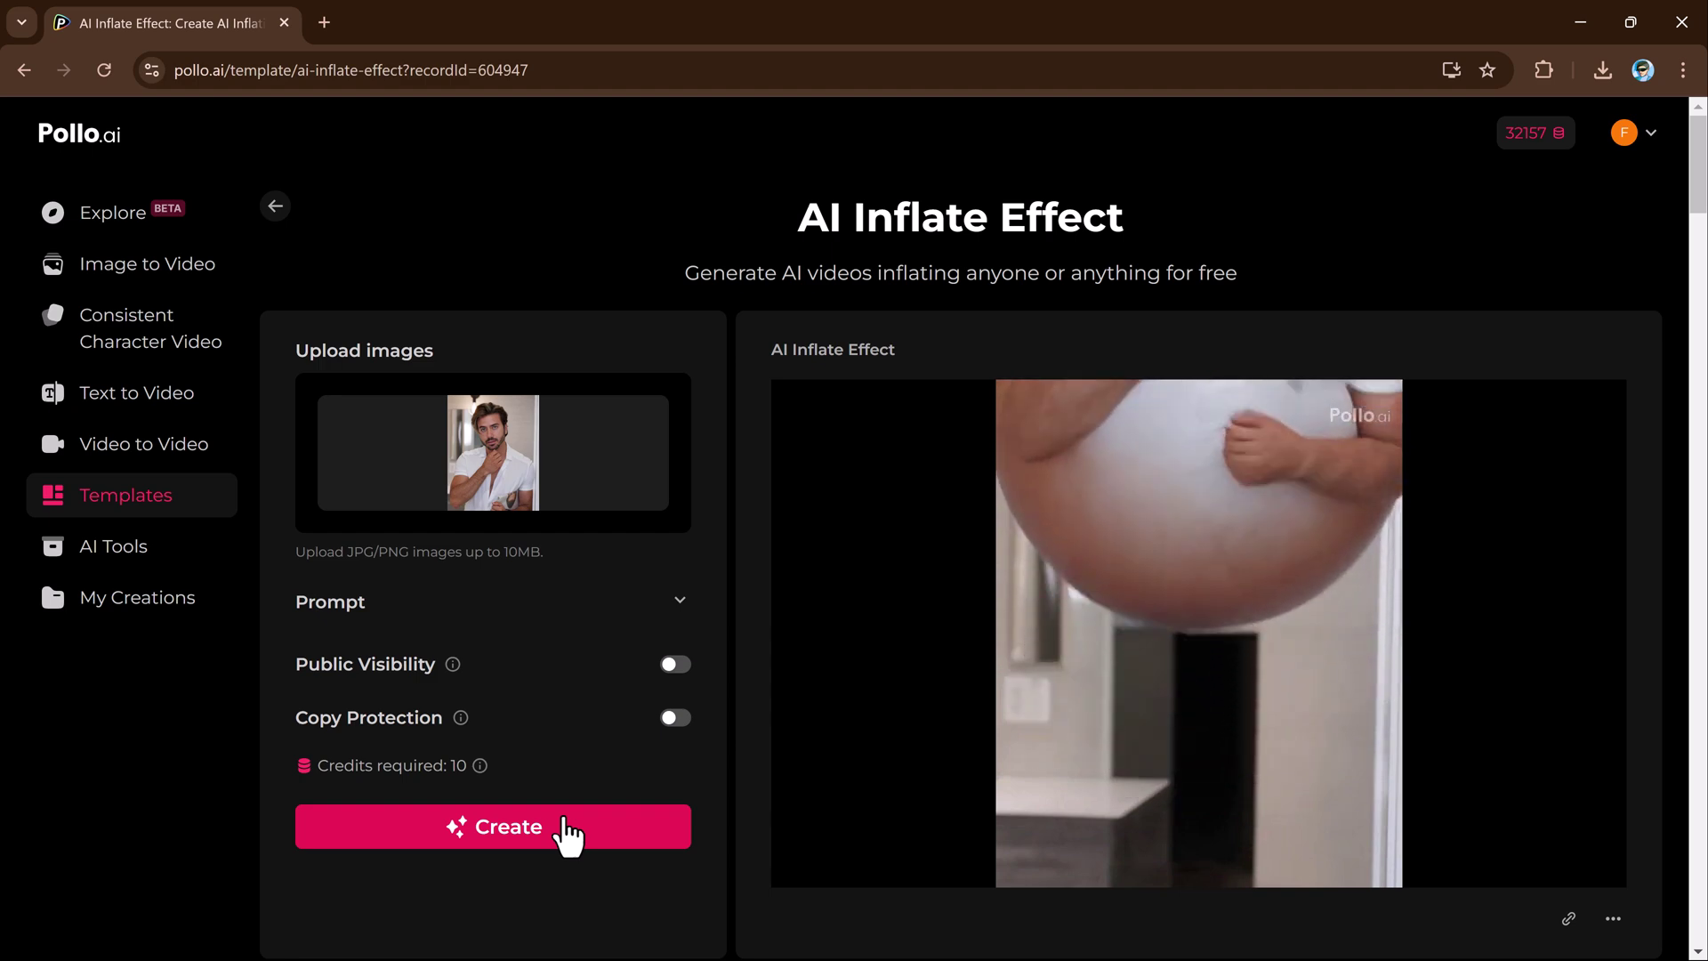
pyautogui.moveTo(926, 751)
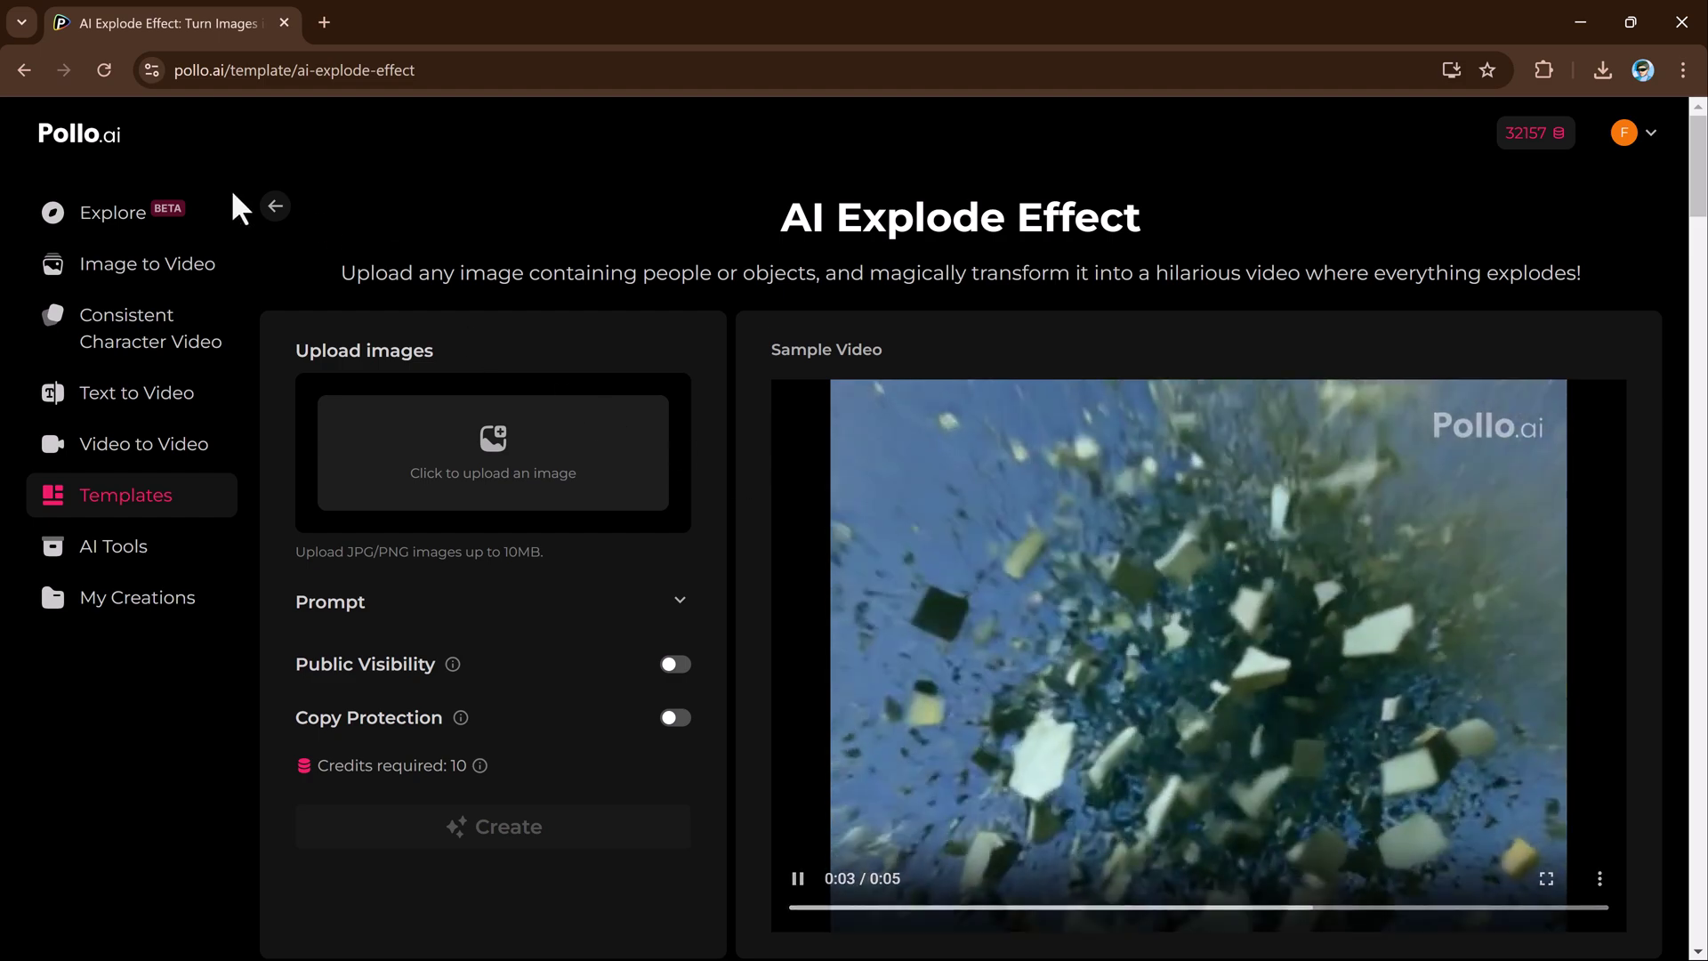
# From the templates gallery, open AI Melt Effect, upload the woman's photo and generate
pyautogui.click(18, 66)
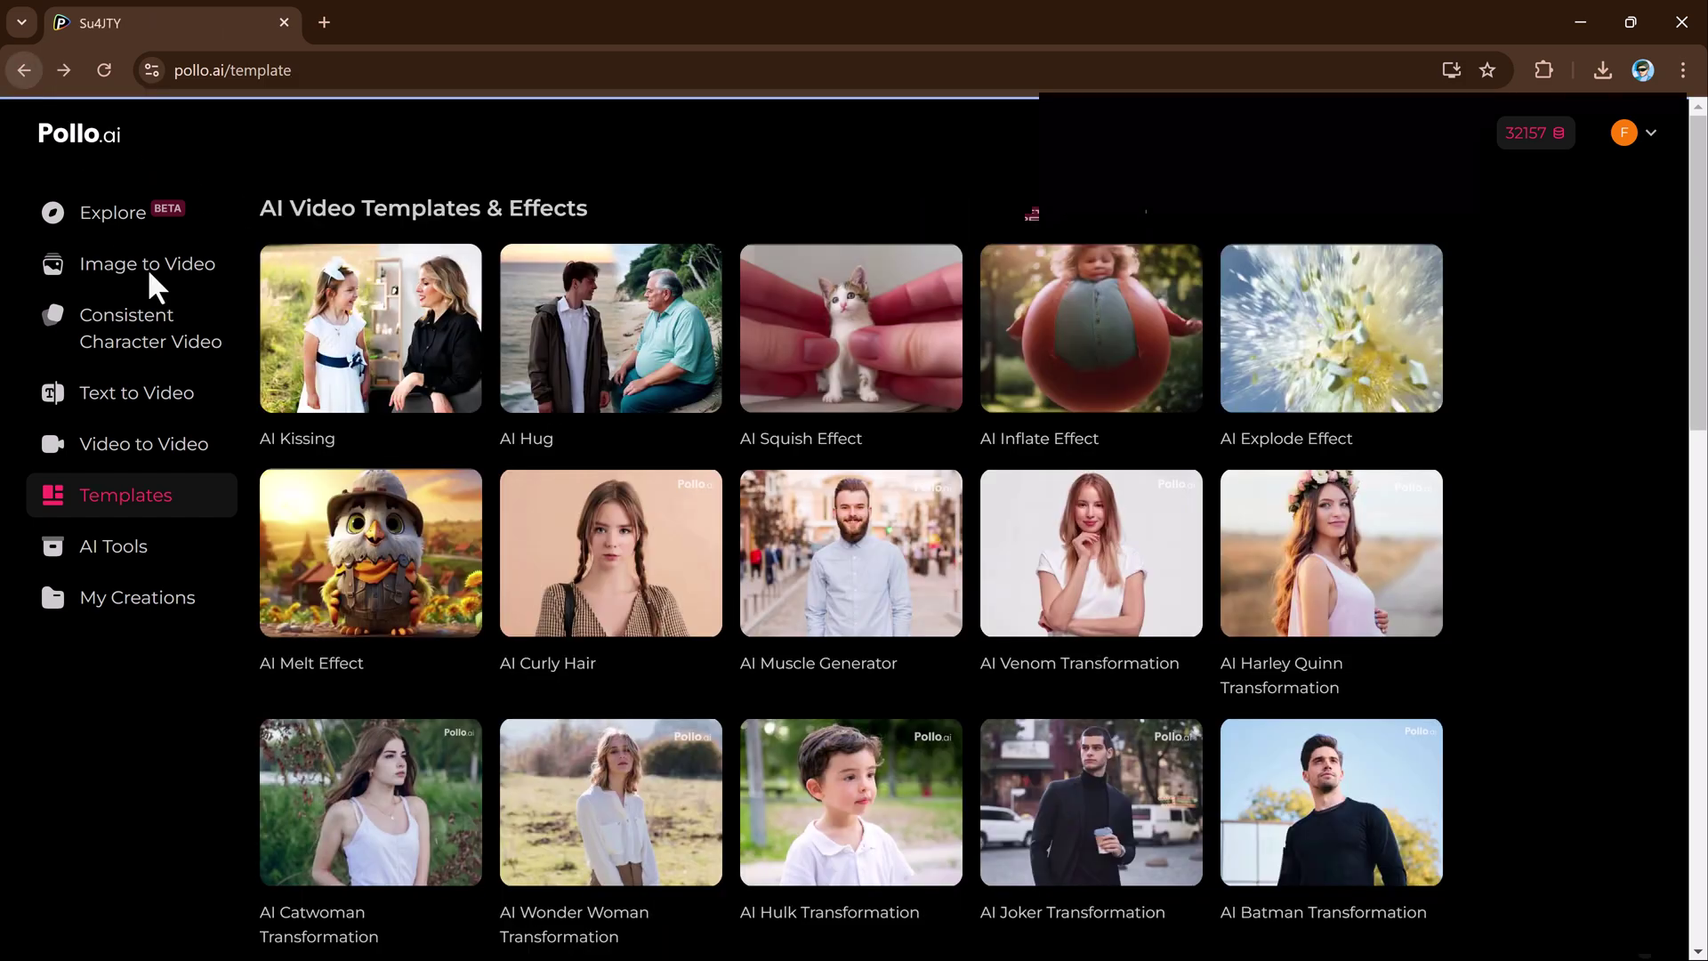
pyautogui.moveTo(360, 609)
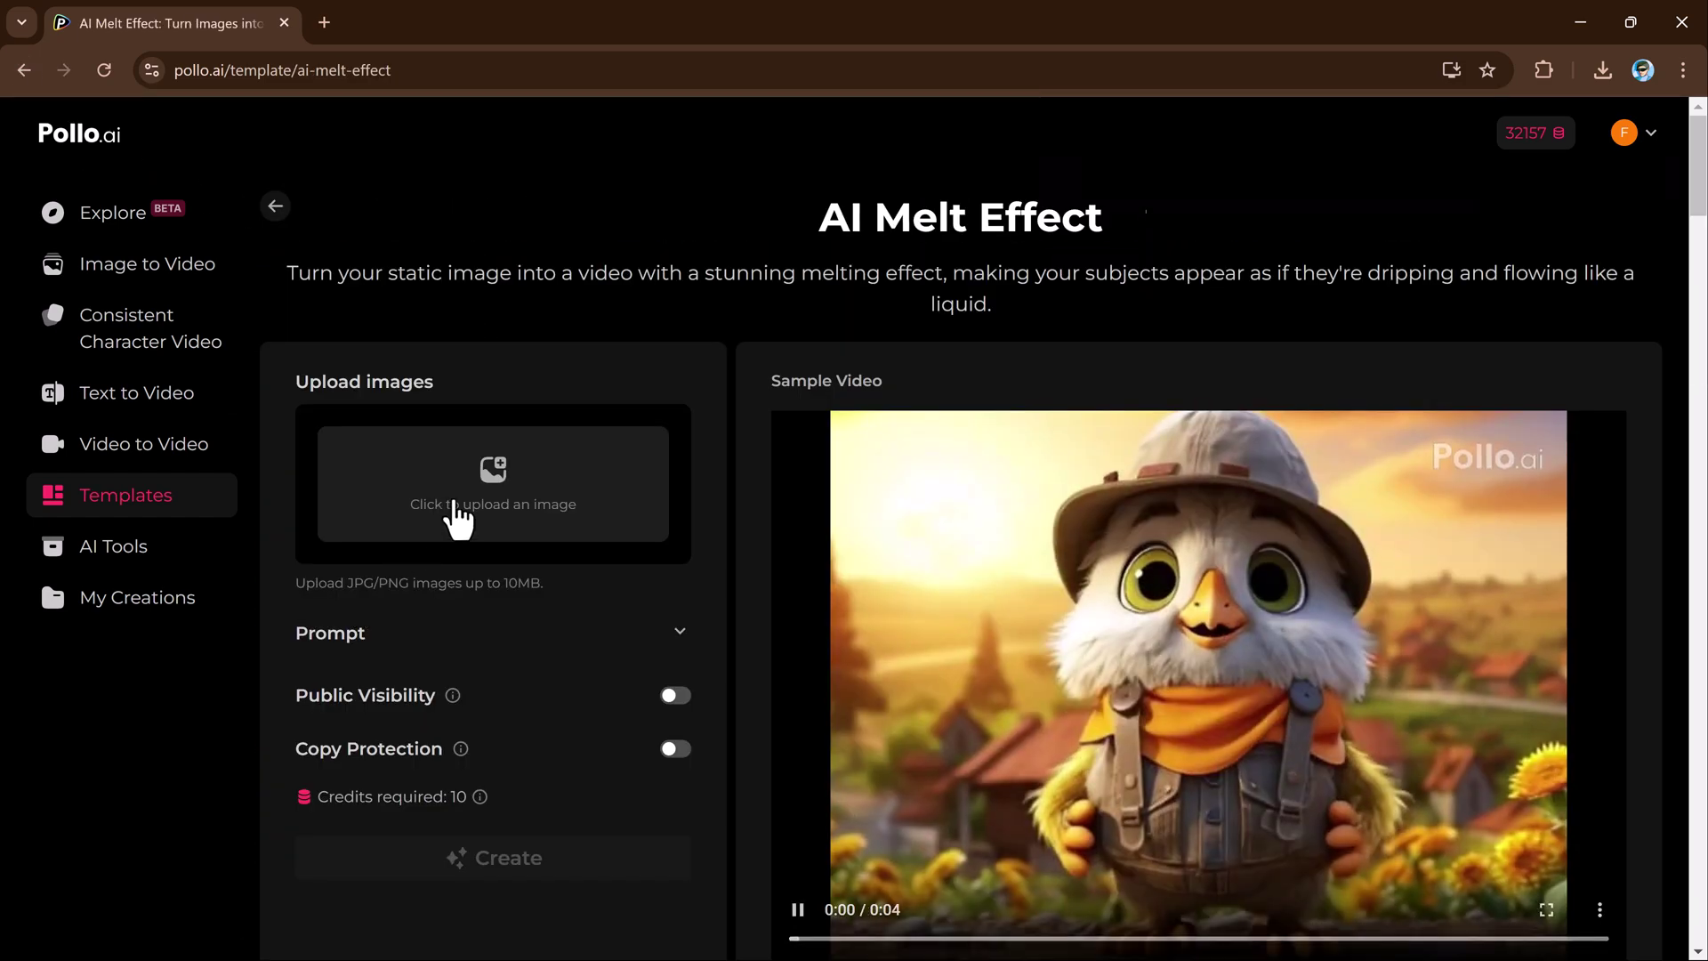
pyautogui.click(539, 462)
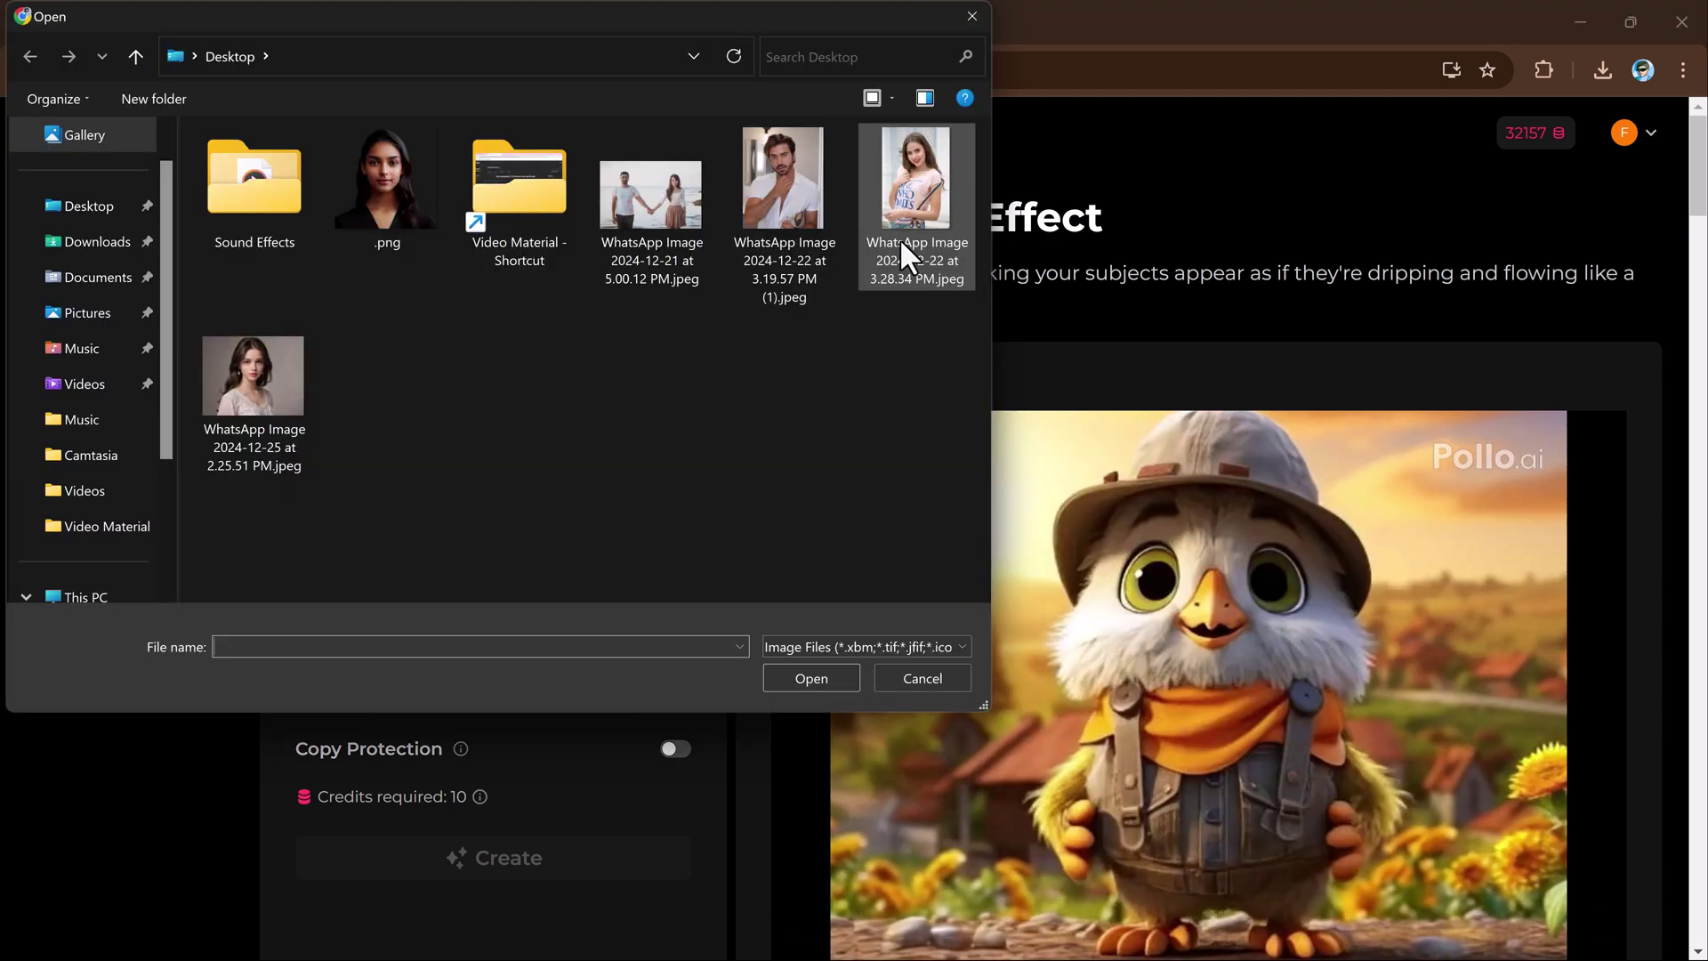
pyautogui.doubleClick(899, 237)
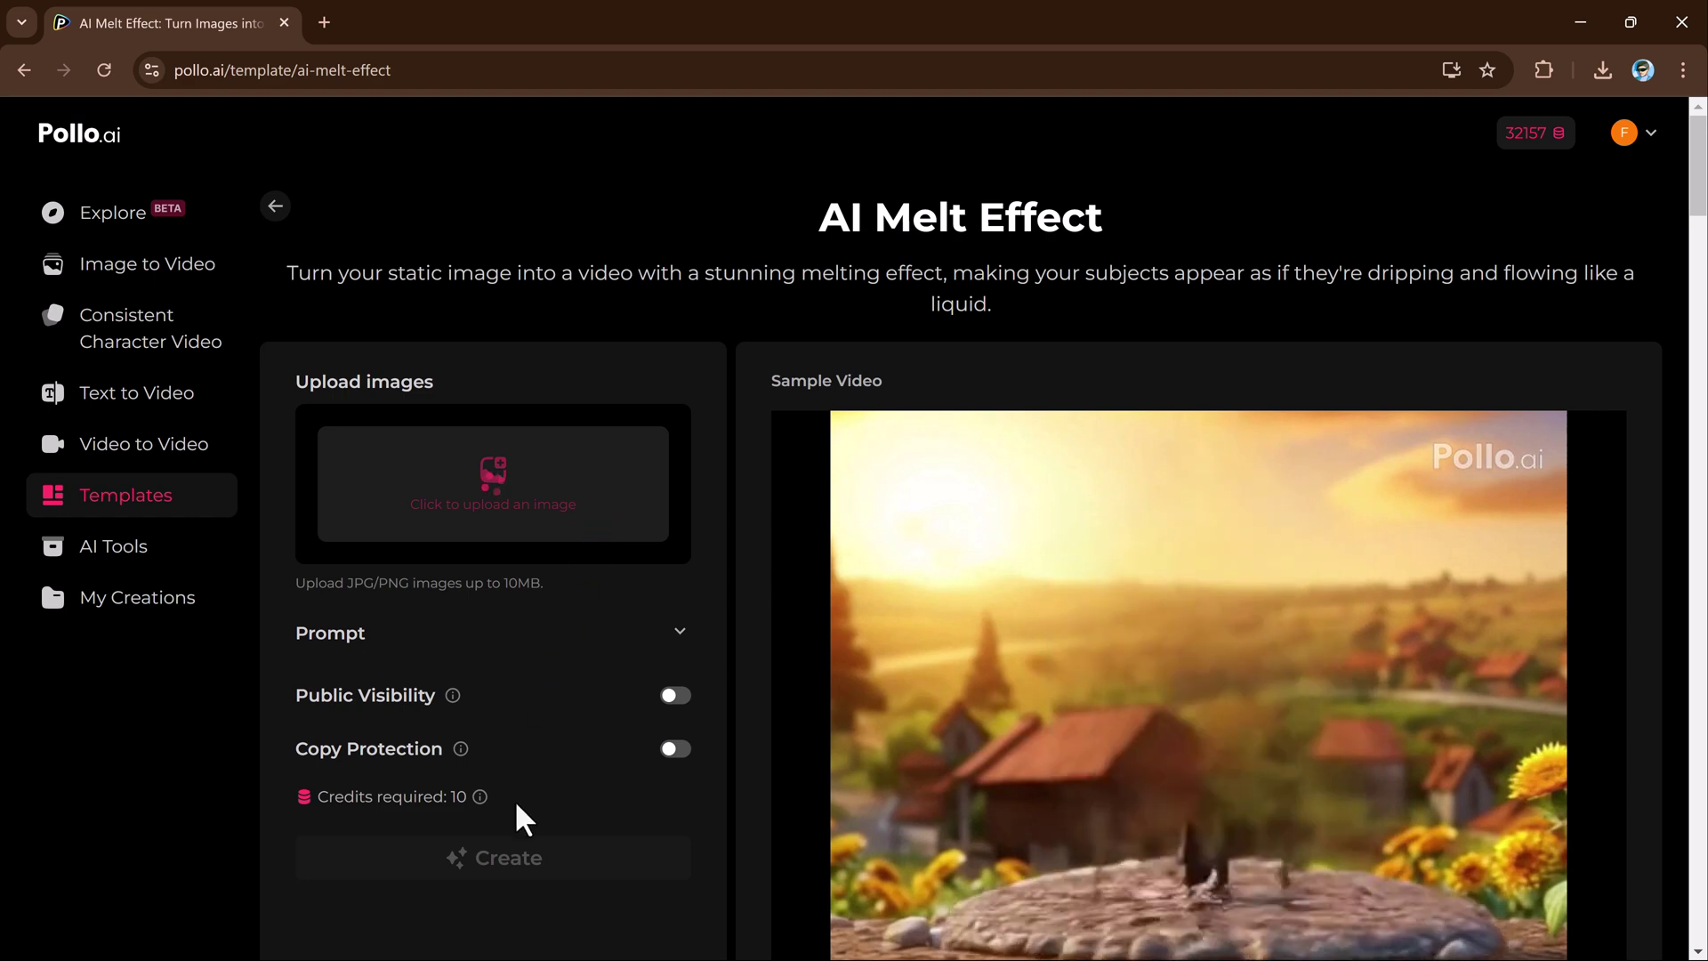
pyautogui.click(499, 858)
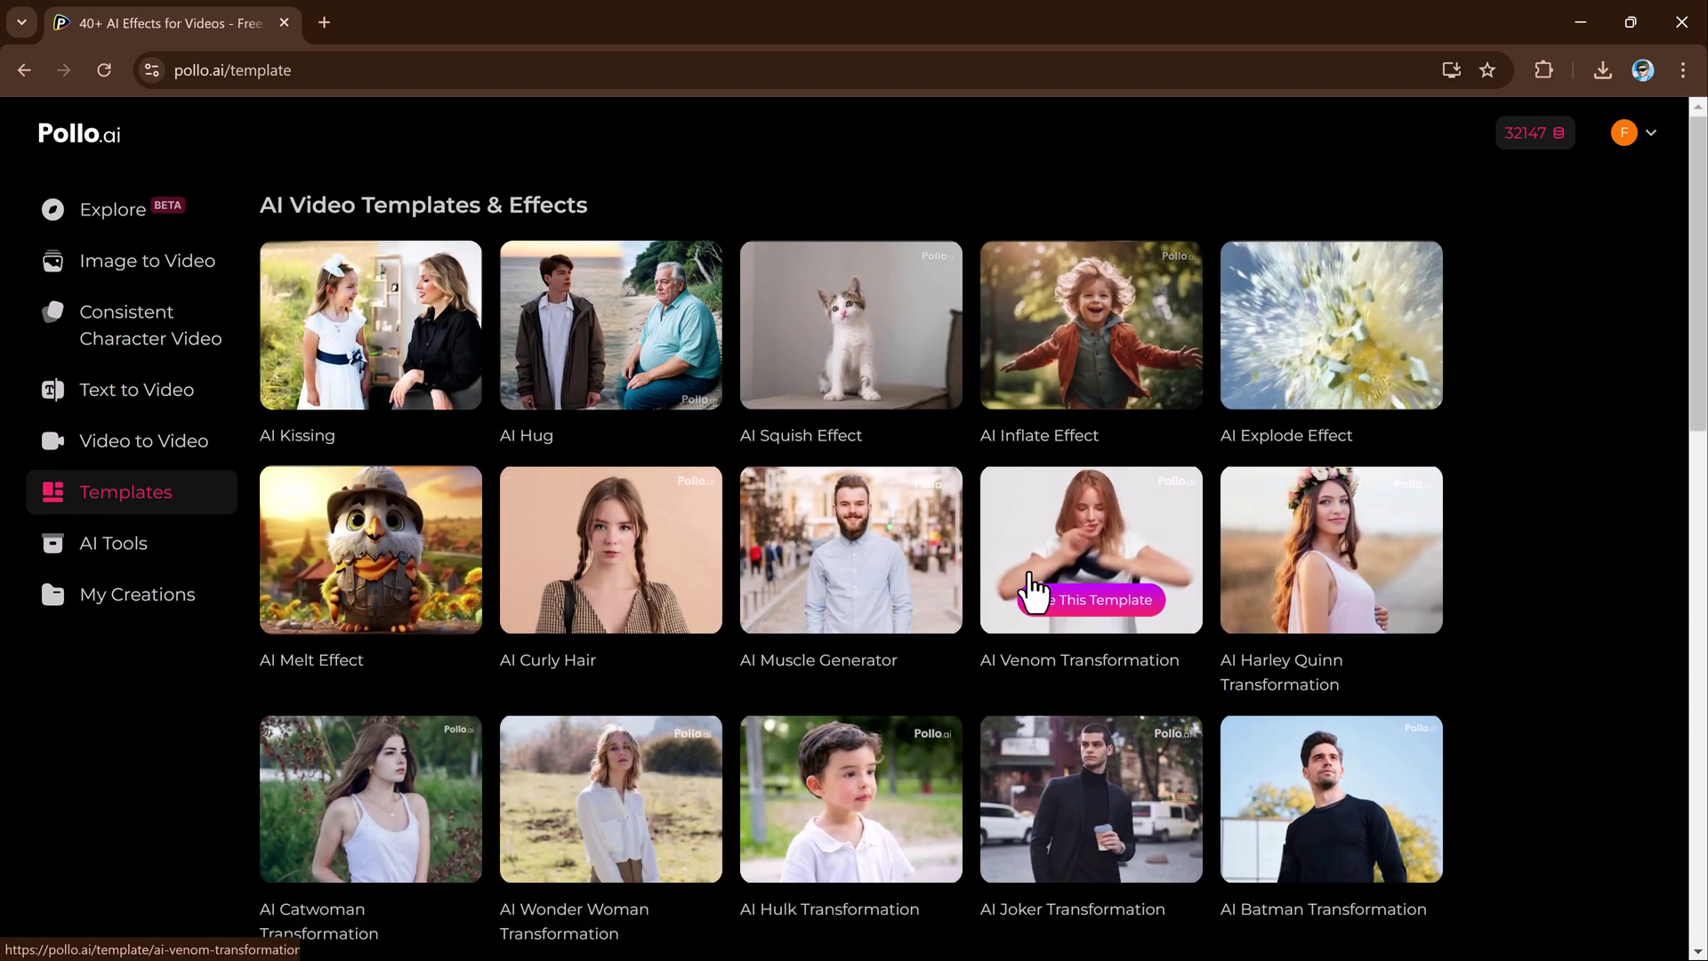
# Skim the templates list, then switch to Explore to view trending community videos
pyautogui.scroll(-10, 1022, 590)
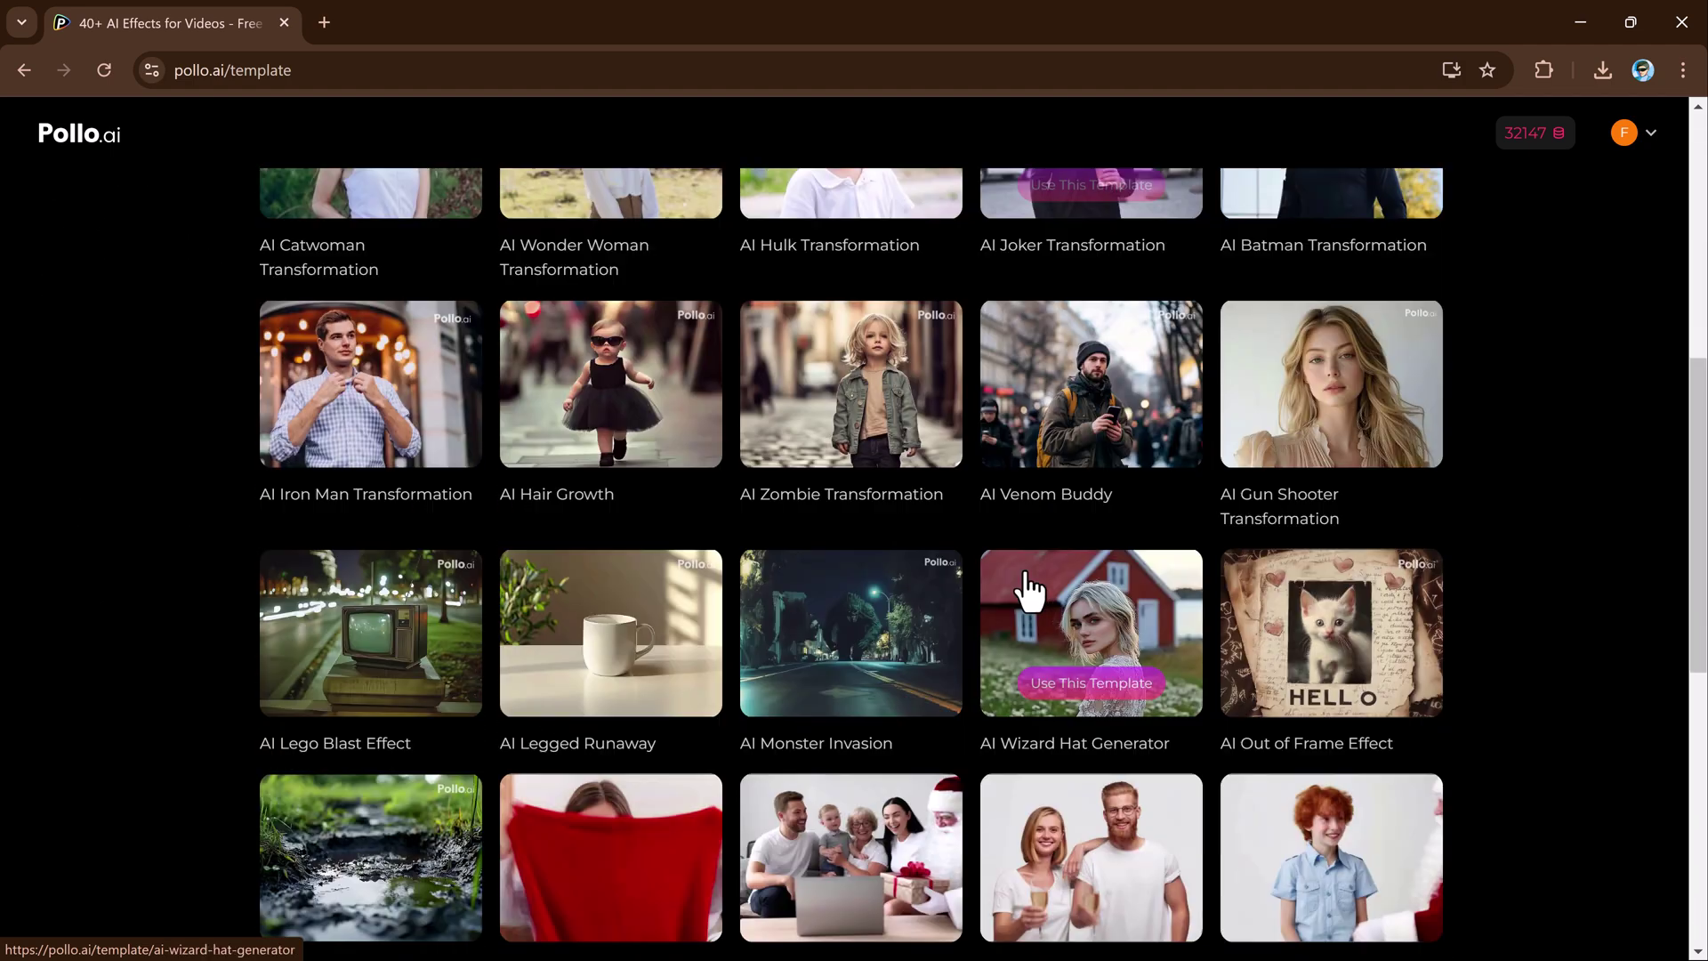
pyautogui.scroll(-4, 1029, 590)
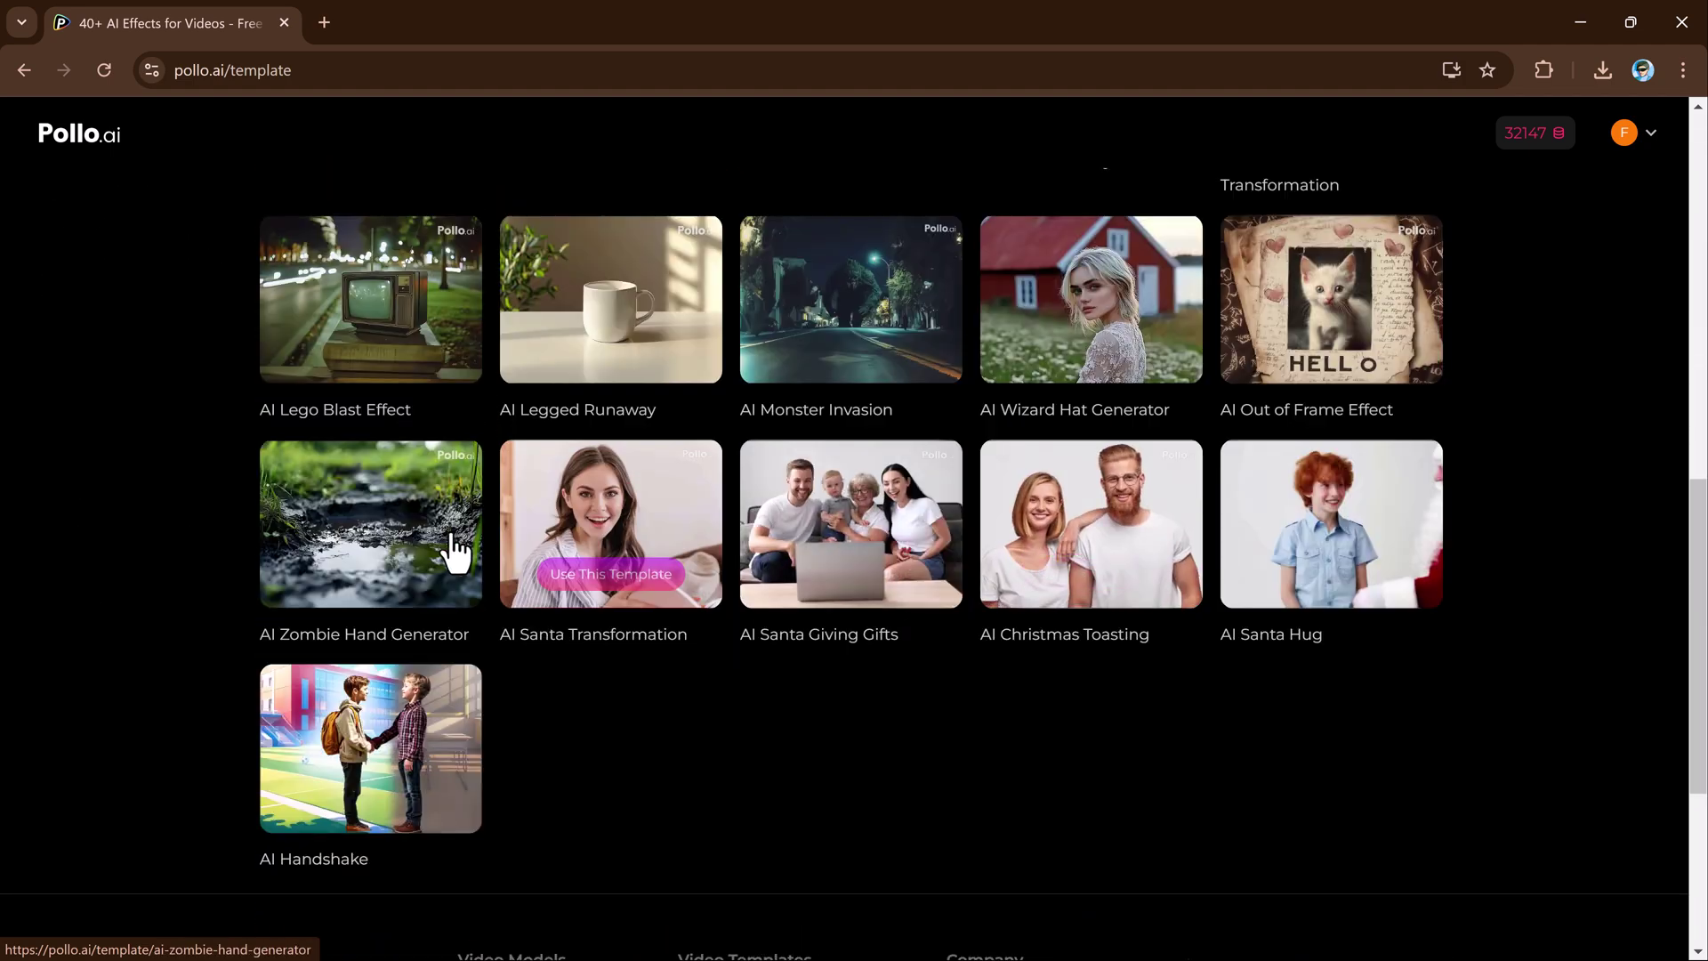
pyautogui.scroll(11, 454, 538)
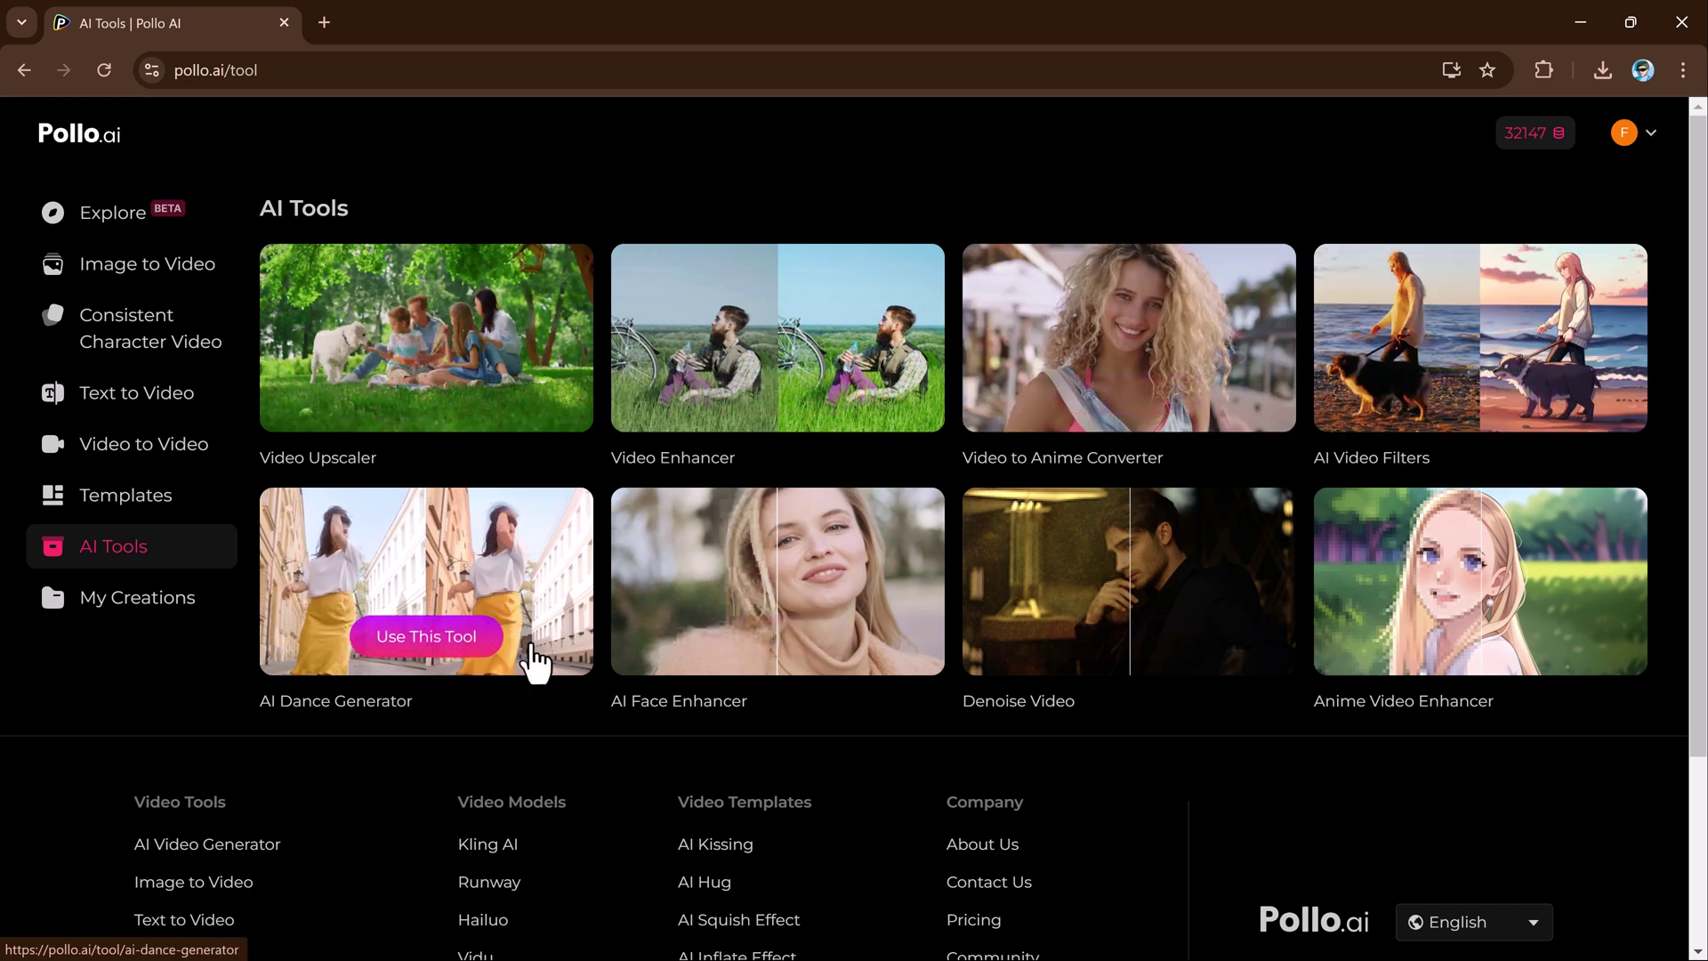
pyautogui.click(136, 229)
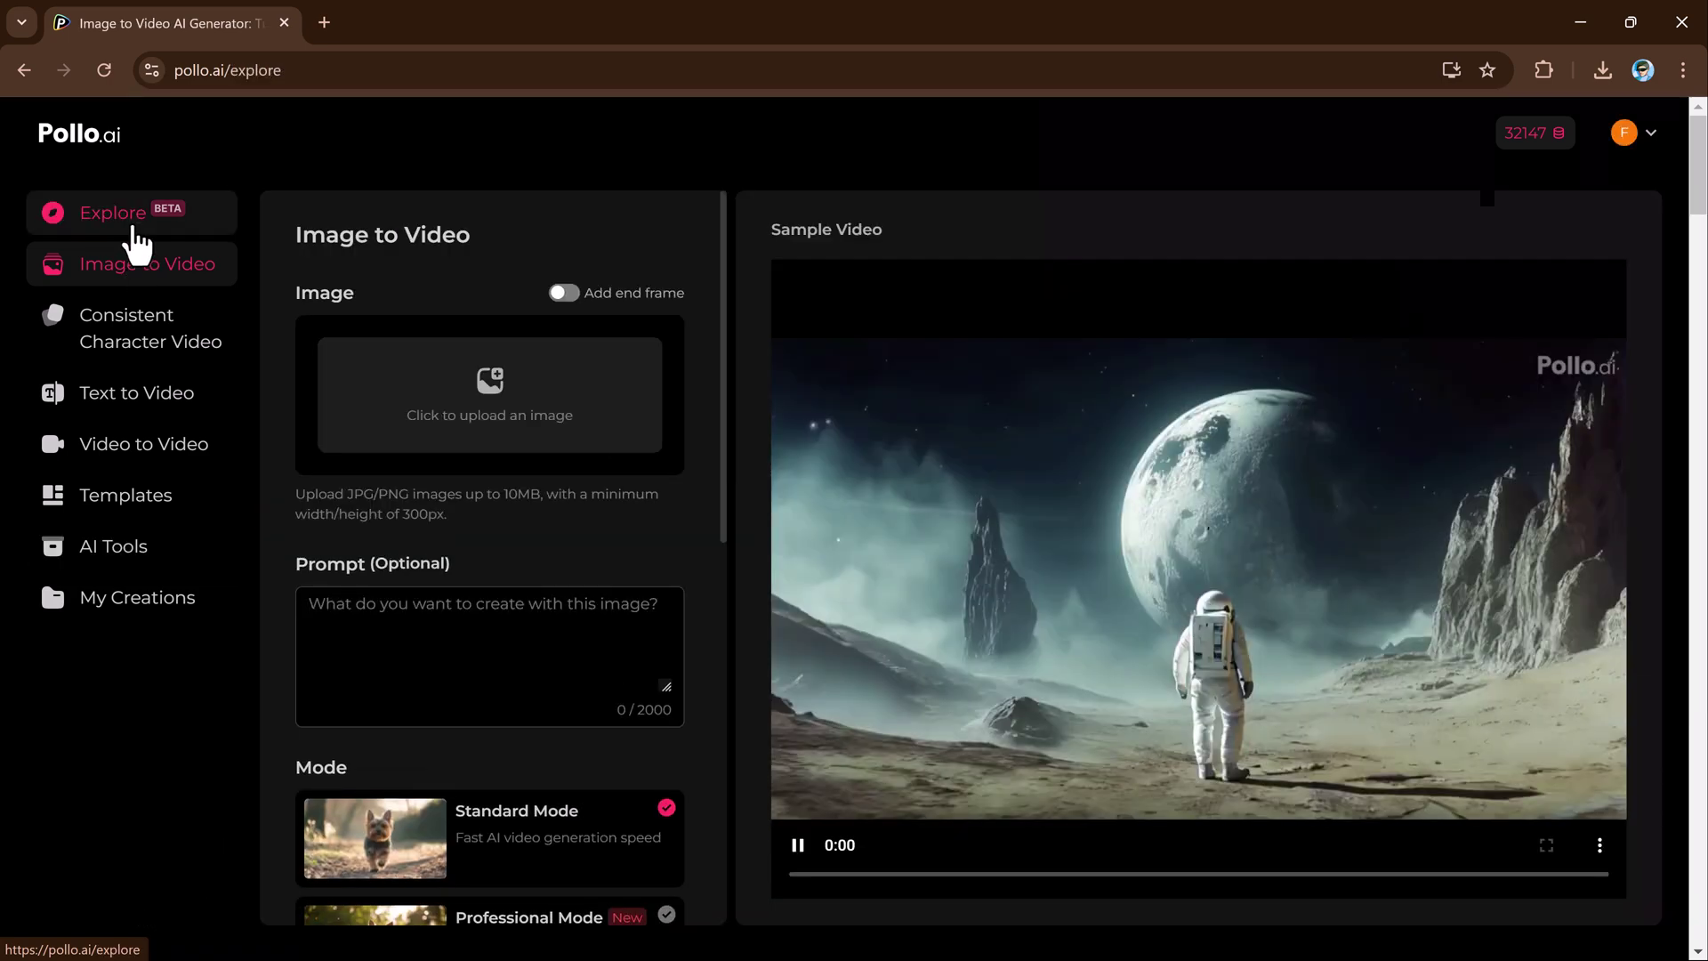